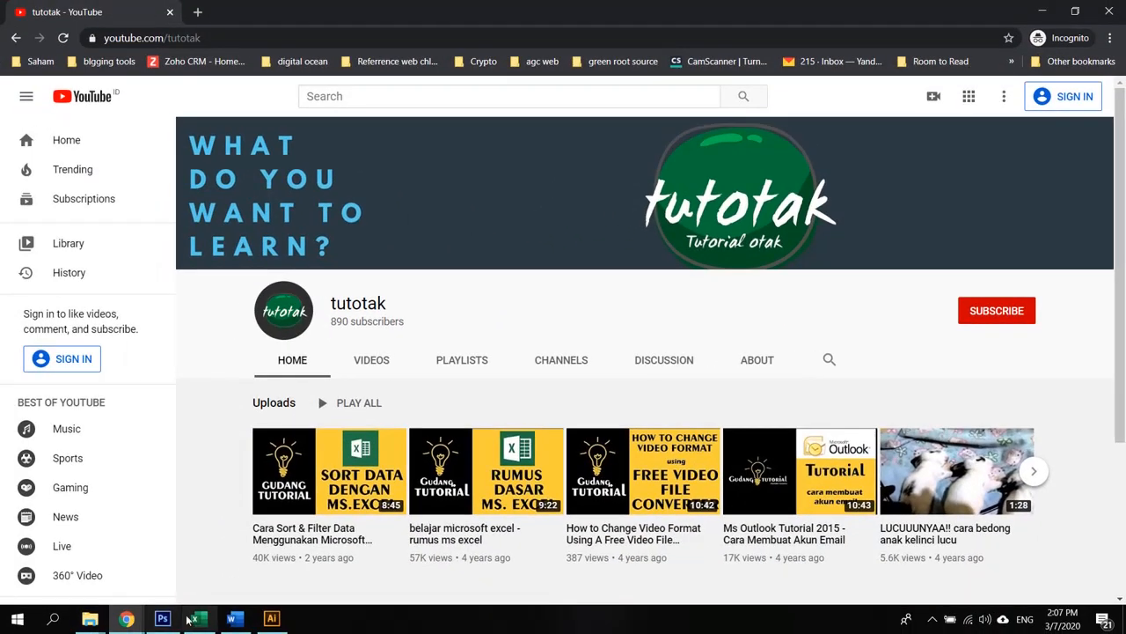
# Switch to Excel and examine the finished charts and their source tables on Sheet2.
pyautogui.click(195, 620)
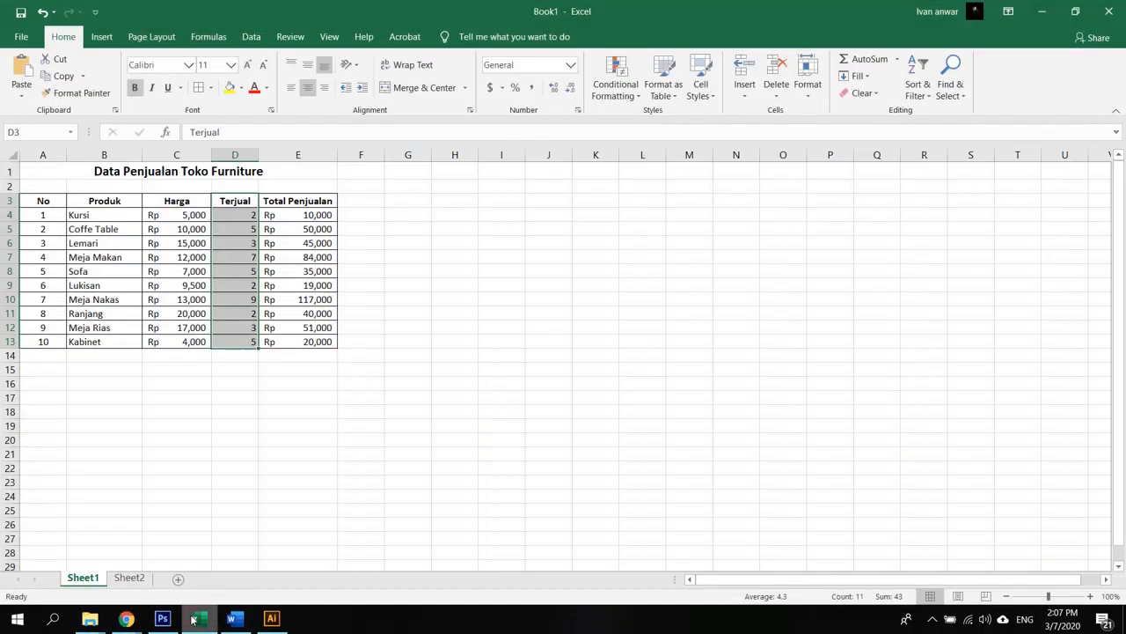
pyautogui.click(132, 577)
pyautogui.click(241, 414)
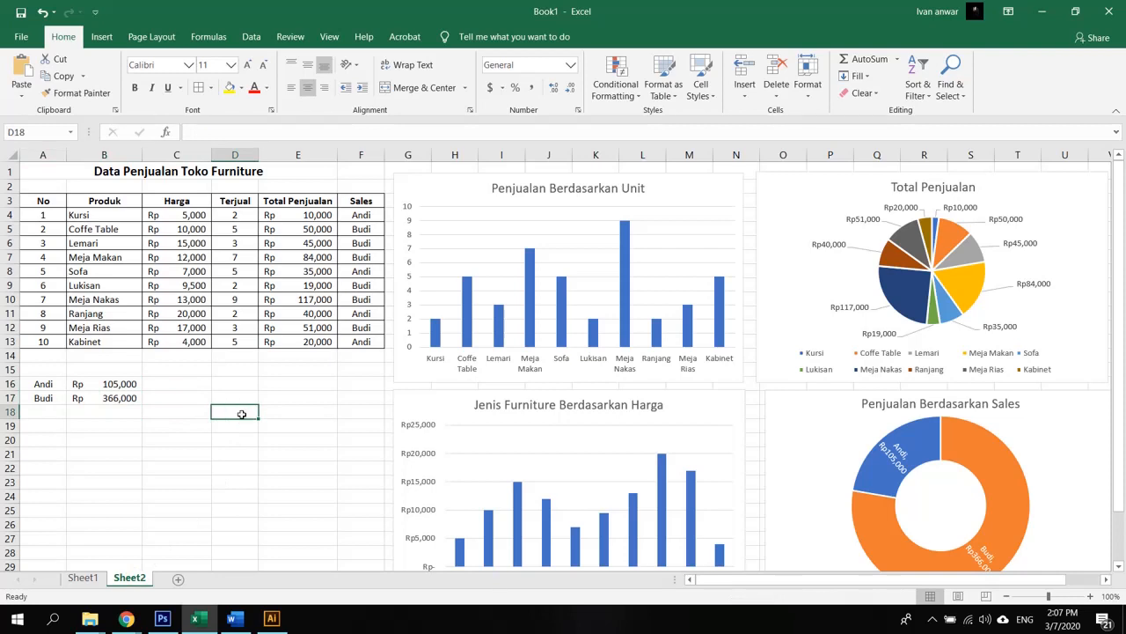
pyautogui.click(519, 194)
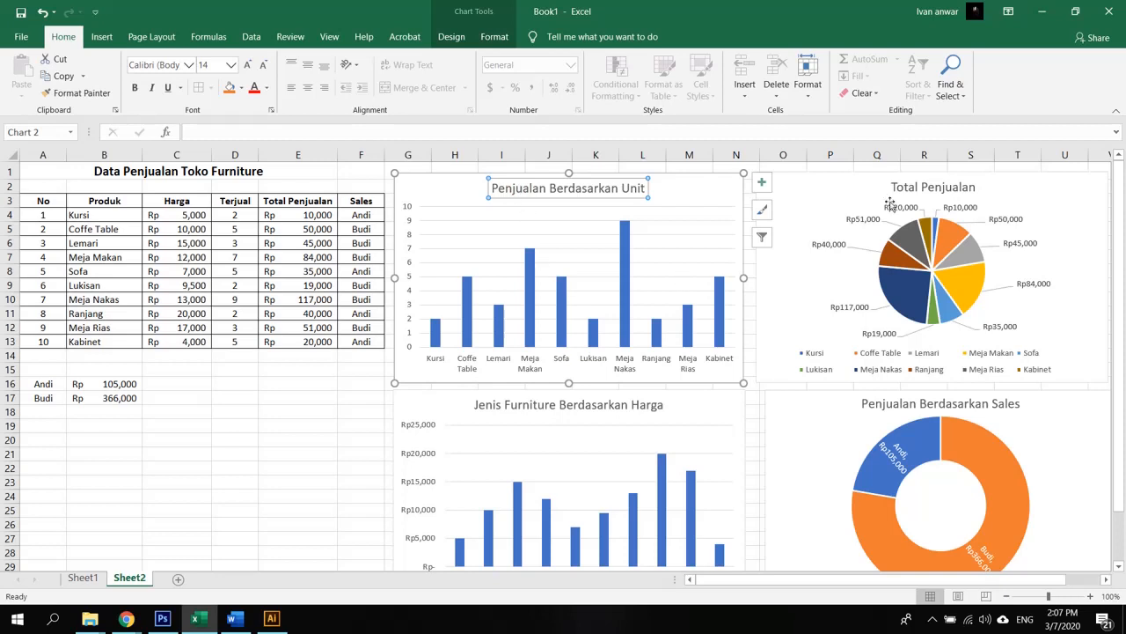
pyautogui.click(852, 206)
pyautogui.click(629, 414)
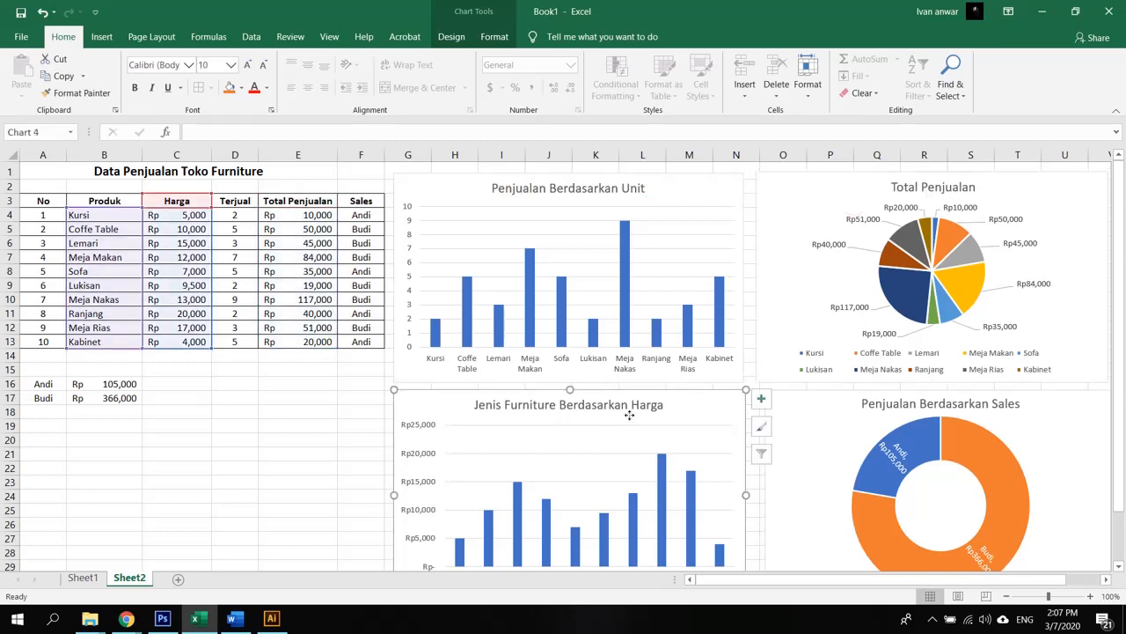
pyautogui.click(805, 433)
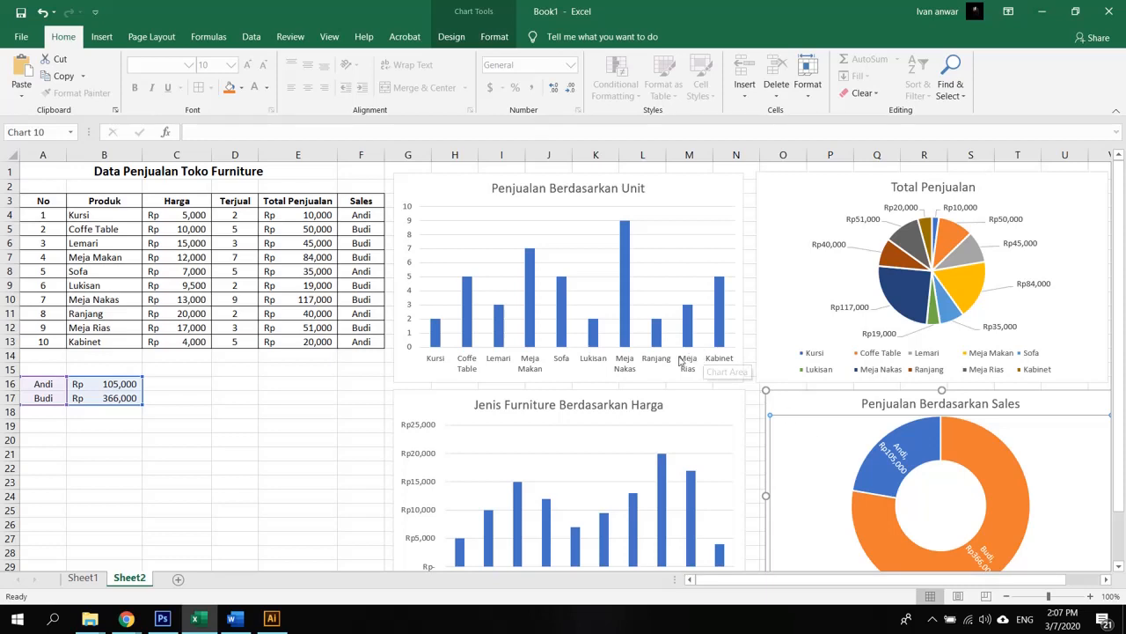
pyautogui.moveTo(50, 205); pyautogui.dragTo(346, 346)
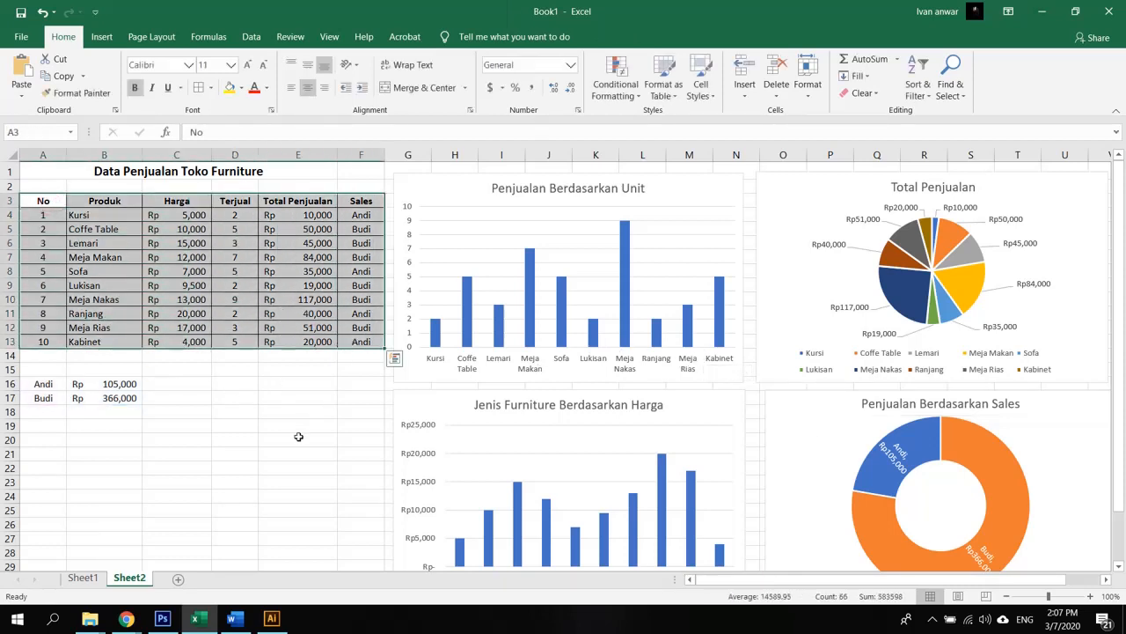
pyautogui.moveTo(53, 398); pyautogui.dragTo(106, 387)
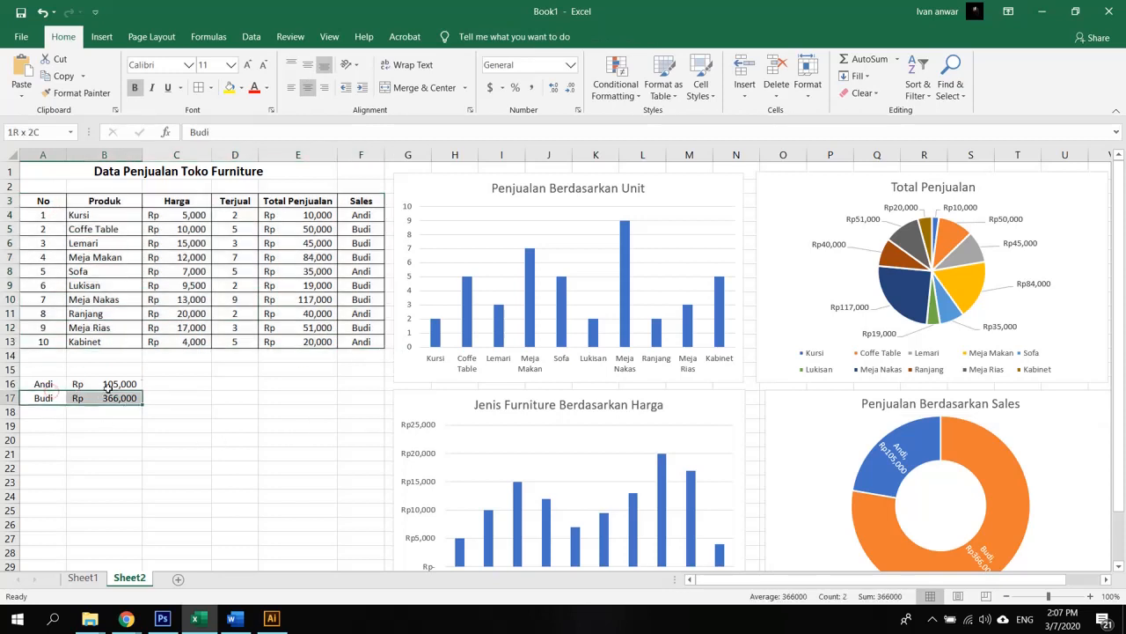
pyautogui.click(321, 438)
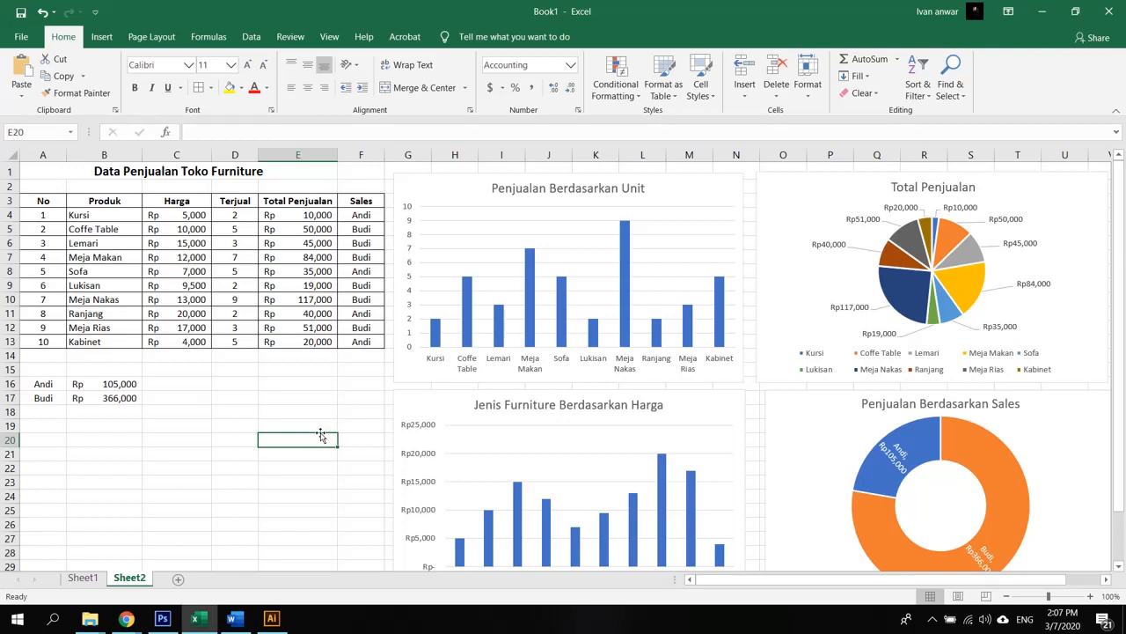
pyautogui.click(448, 192)
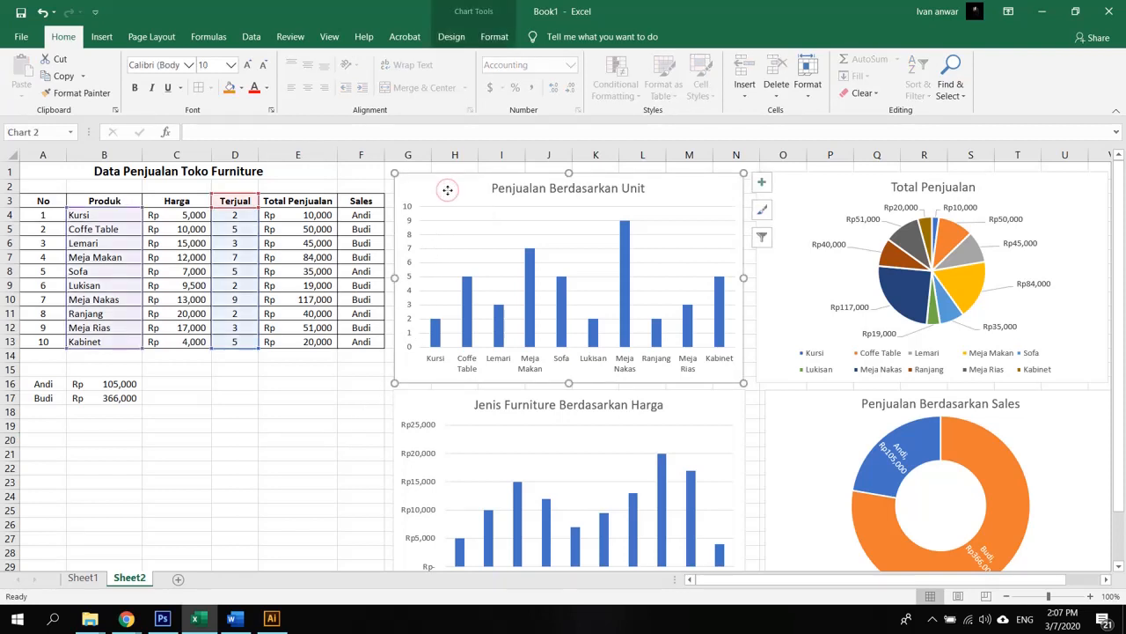
pyautogui.click(252, 468)
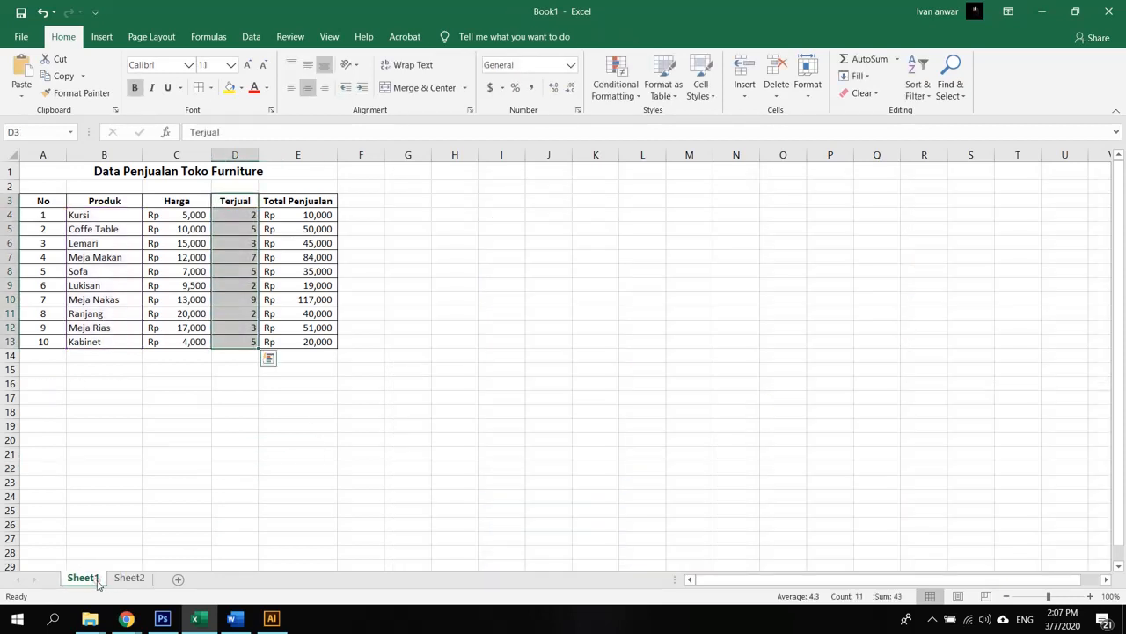
# Examine the Produk and Terjual columns of the furniture sales table on Sheet1.
pyautogui.click(147, 425)
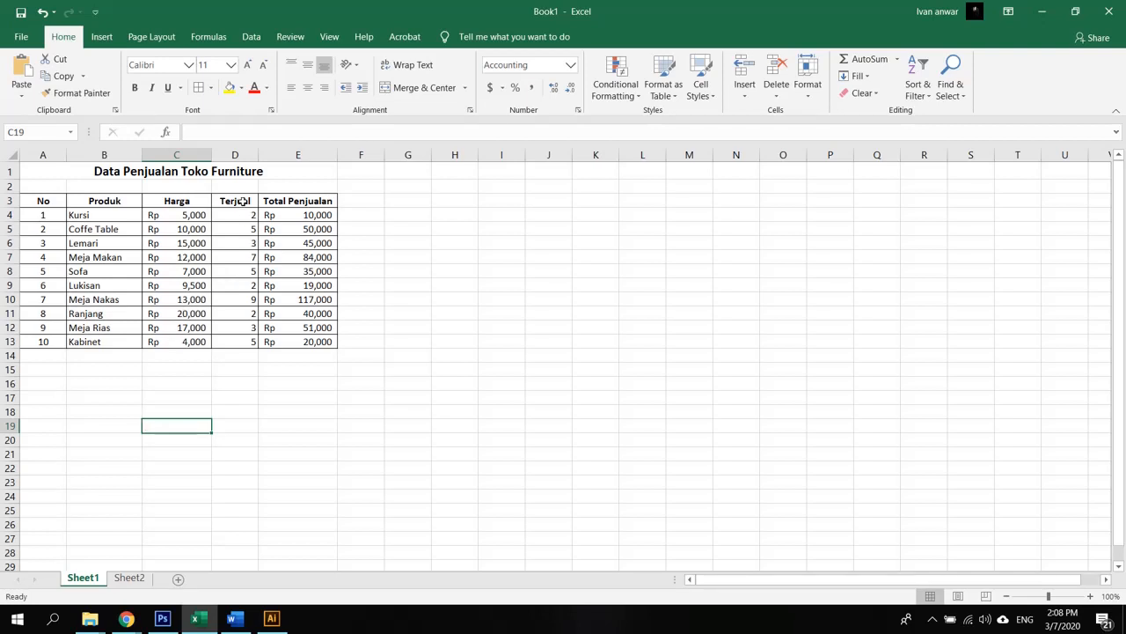
pyautogui.moveTo(243, 201); pyautogui.dragTo(243, 347)
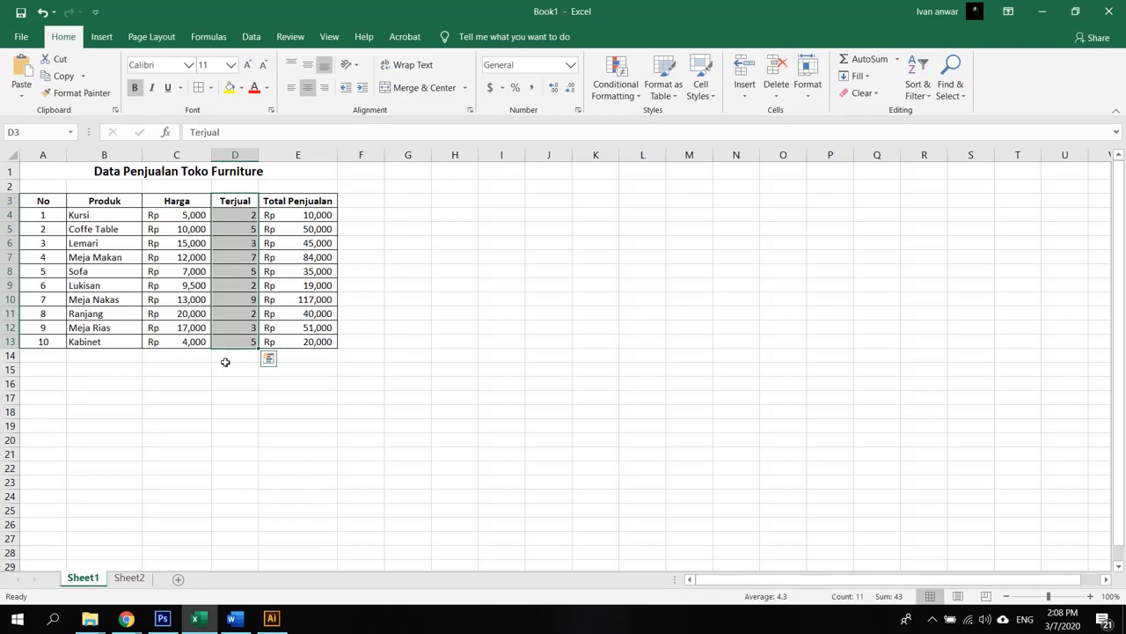
pyautogui.moveTo(117, 201); pyautogui.dragTo(121, 343)
pyautogui.moveTo(107, 198); pyautogui.dragTo(103, 342)
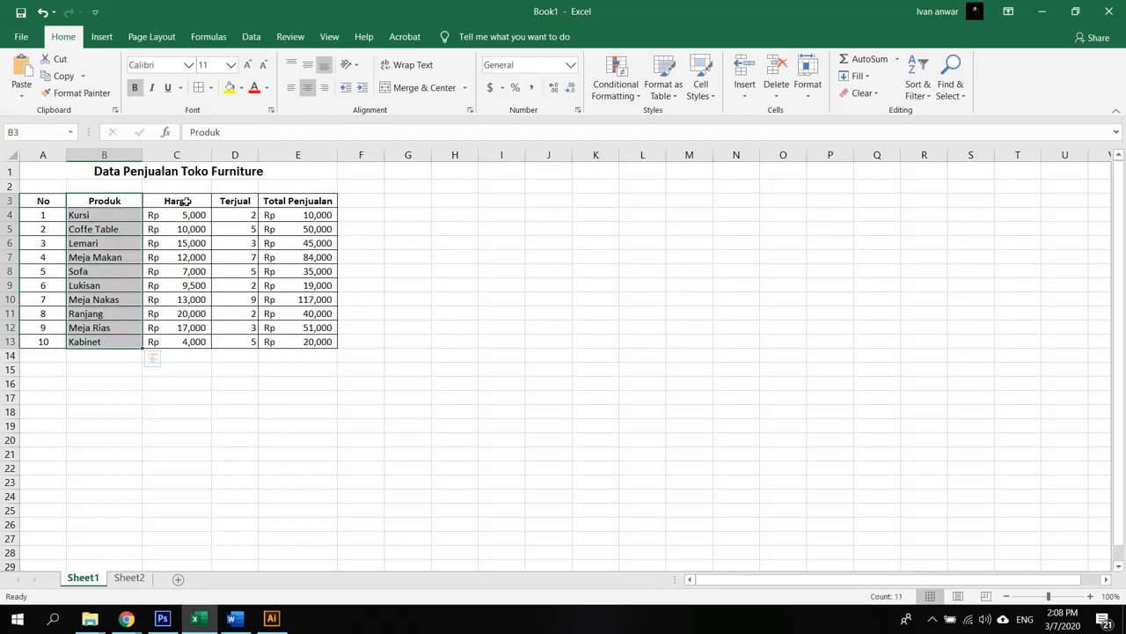
pyautogui.moveTo(236, 200); pyautogui.dragTo(231, 343)
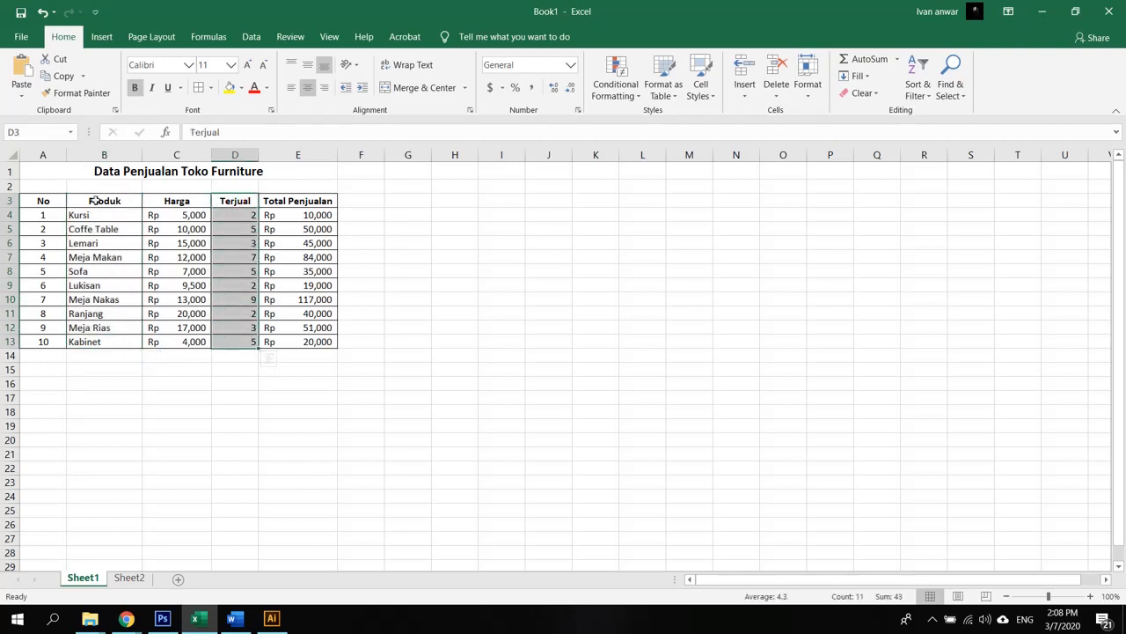
pyautogui.moveTo(95, 201); pyautogui.dragTo(108, 343)
pyautogui.click(234, 366)
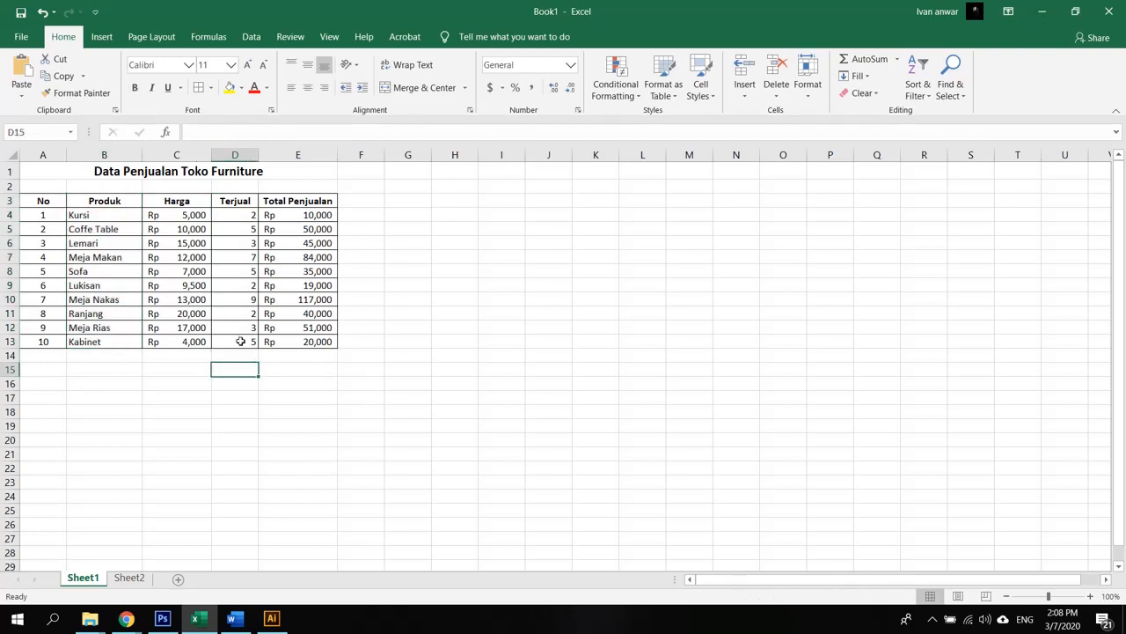
pyautogui.click(136, 368)
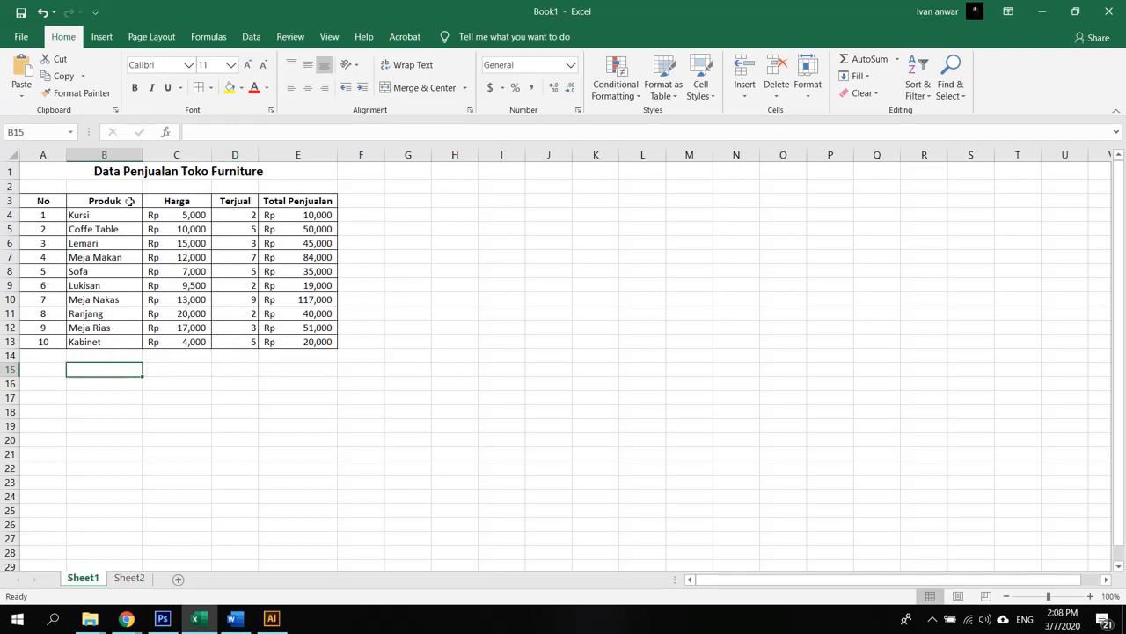
pyautogui.moveTo(129, 201); pyautogui.dragTo(120, 341)
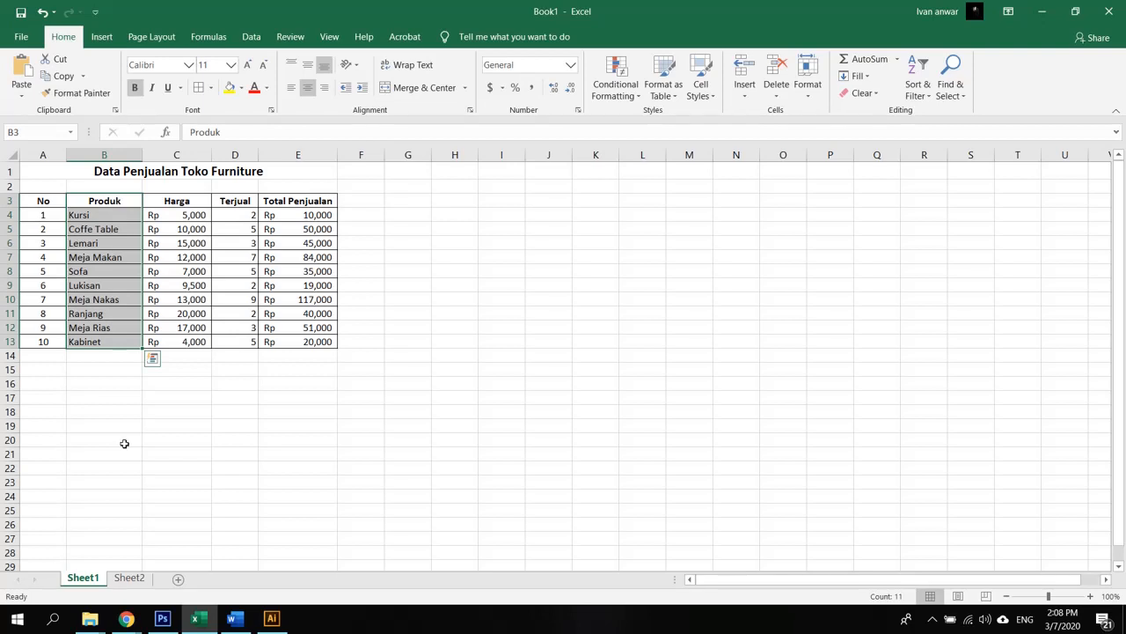
pyautogui.moveTo(240, 198); pyautogui.dragTo(227, 339)
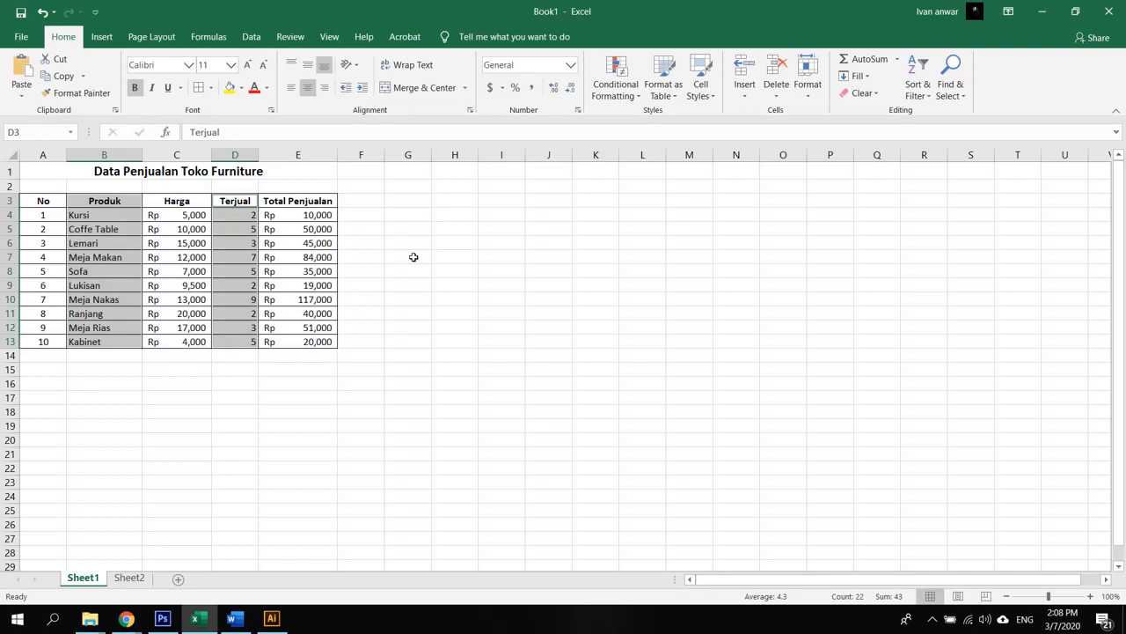
pyautogui.click(134, 367)
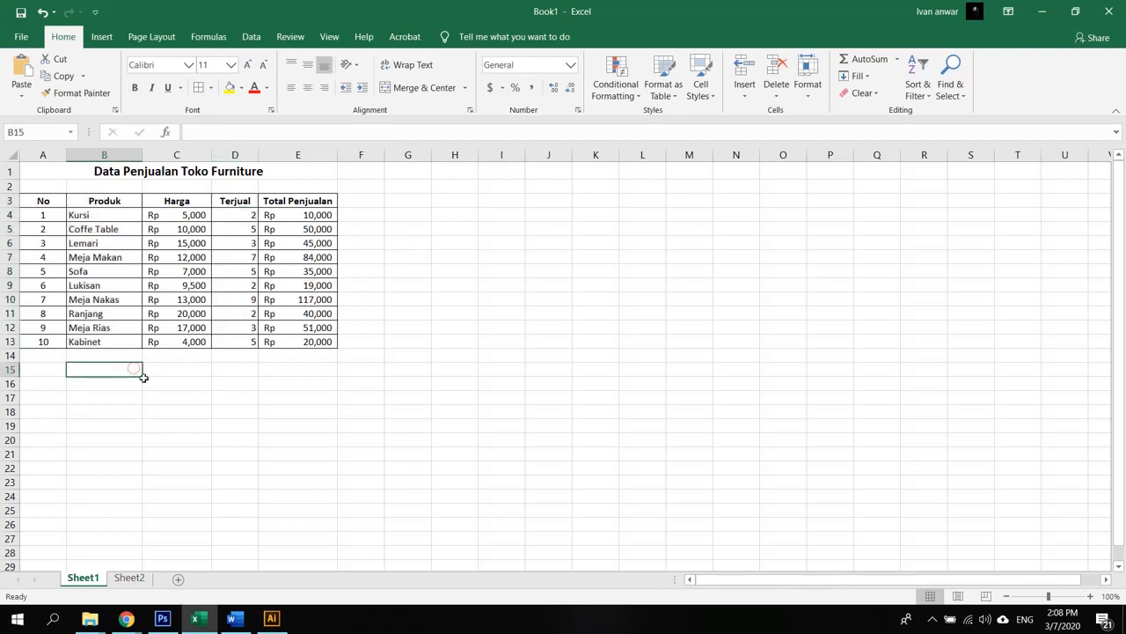
pyautogui.moveTo(125, 201); pyautogui.dragTo(231, 343)
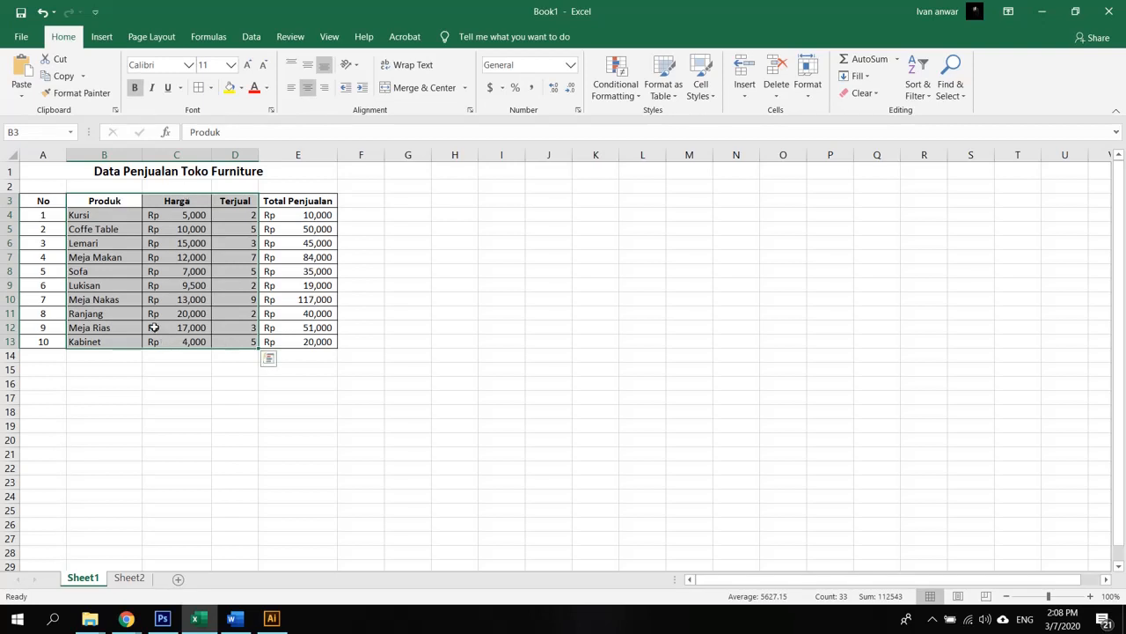
# Insert a 2-D clustered column chart from only the Produk and Terjual columns, B3:B13 and D3:D13, headers included.
pyautogui.moveTo(105, 203); pyautogui.dragTo(109, 341)
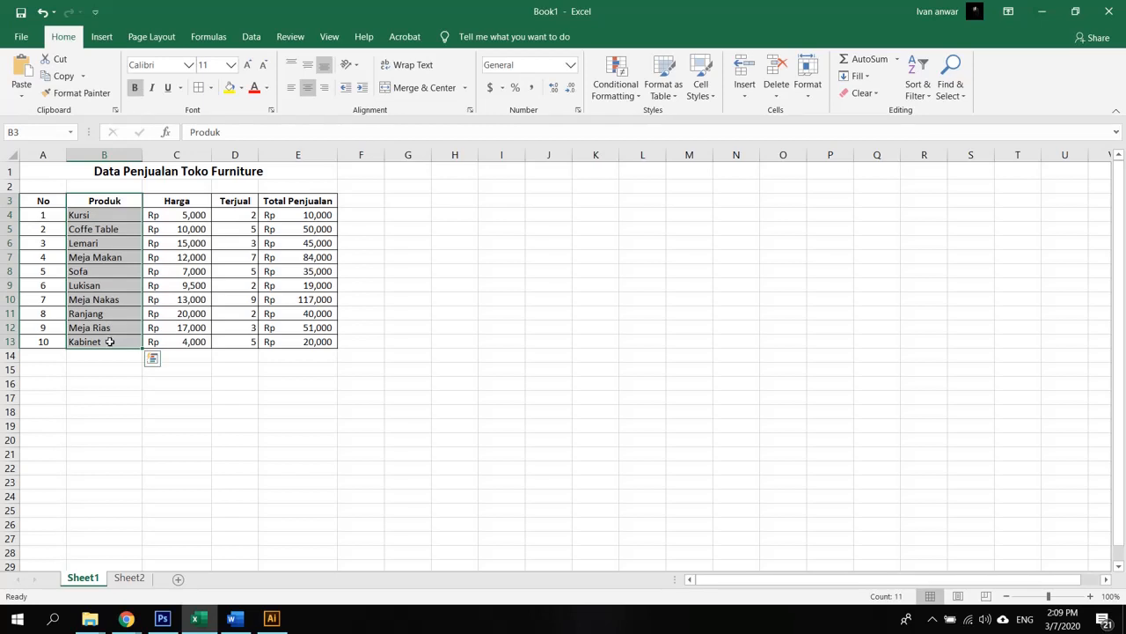
pyautogui.keyDown('ctrl'); pyautogui.click(243, 202); pyautogui.keyUp('ctrl')
pyautogui.moveTo(243, 202); pyautogui.dragTo(223, 340)
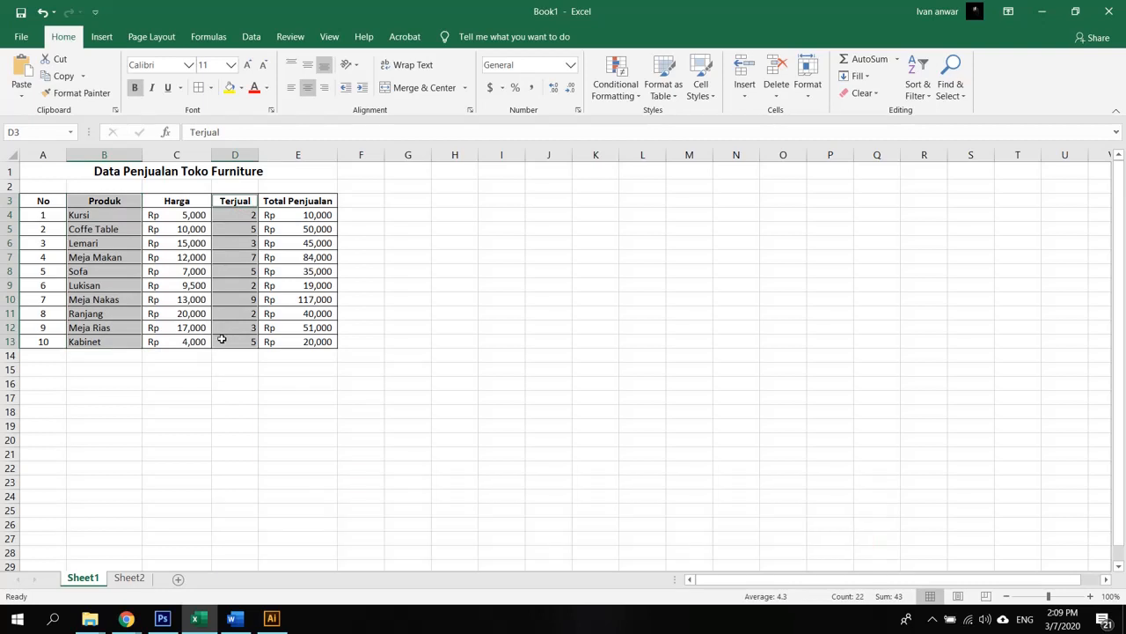
pyautogui.click(102, 38)
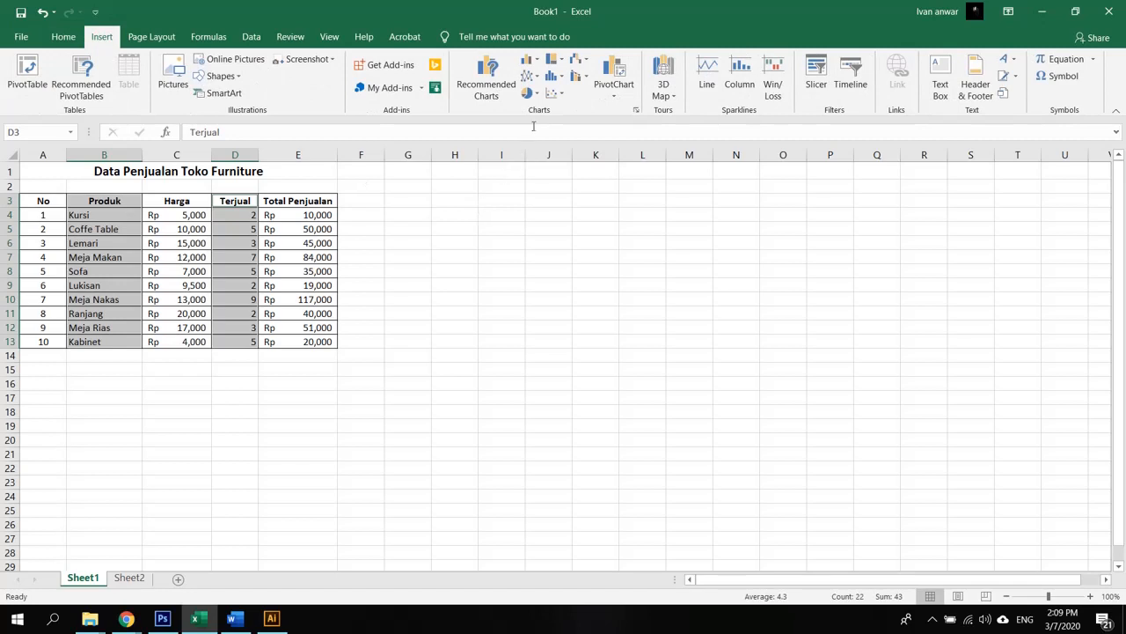
pyautogui.click(540, 65)
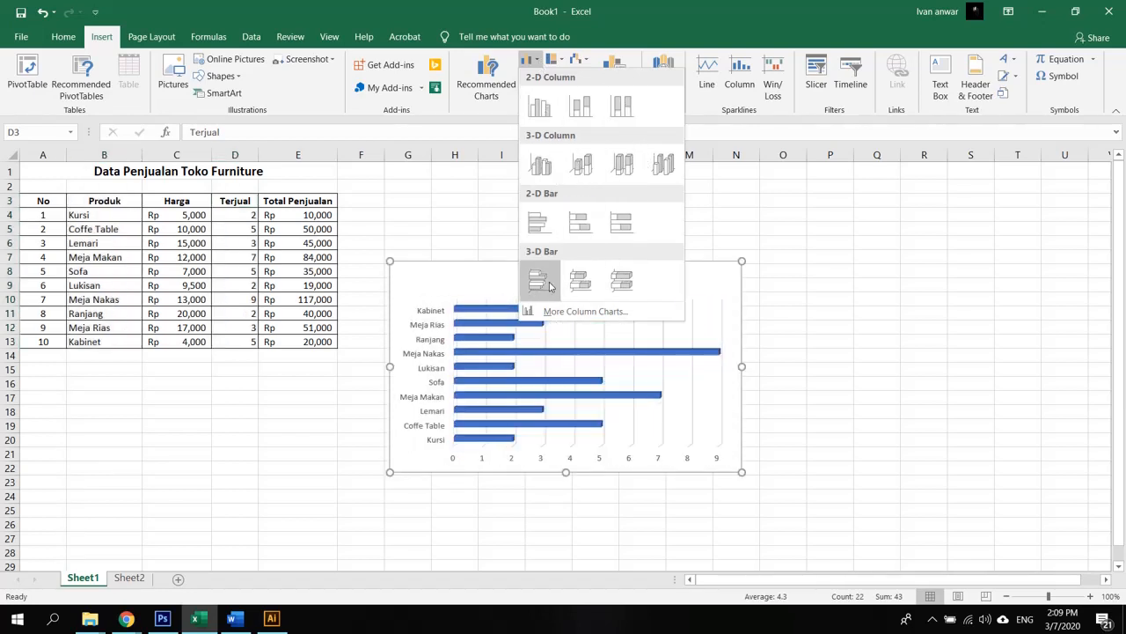
pyautogui.click(546, 113)
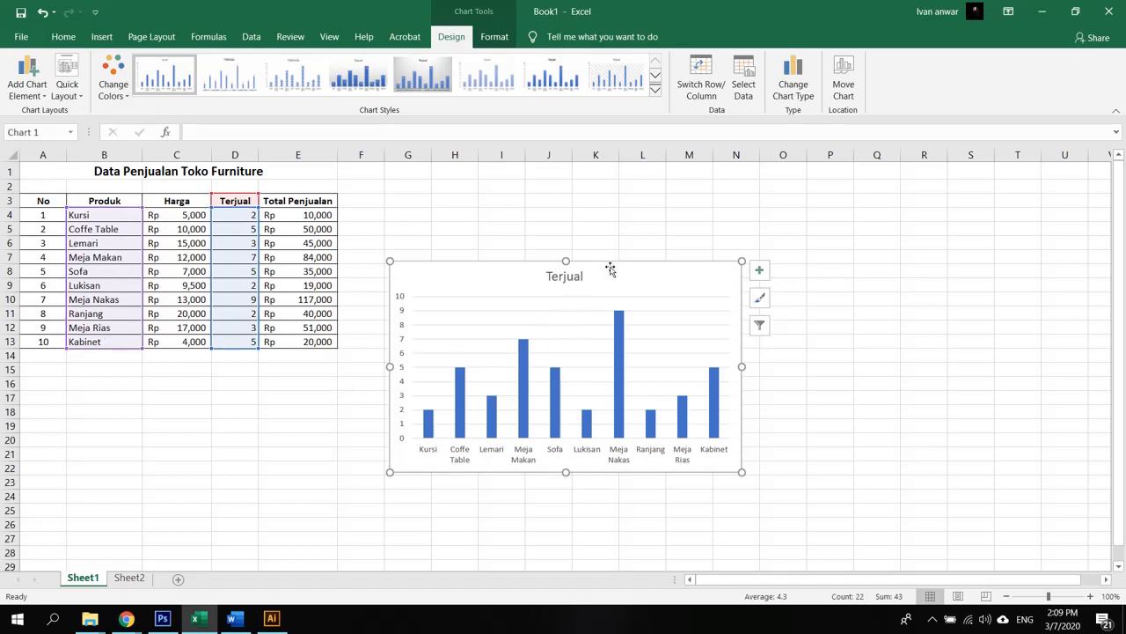
# Move the column chart beside the upper part of the sales table and retitle it "Penjualan Berdasarkan Unit".
pyautogui.moveTo(612, 261); pyautogui.dragTo(575, 173)
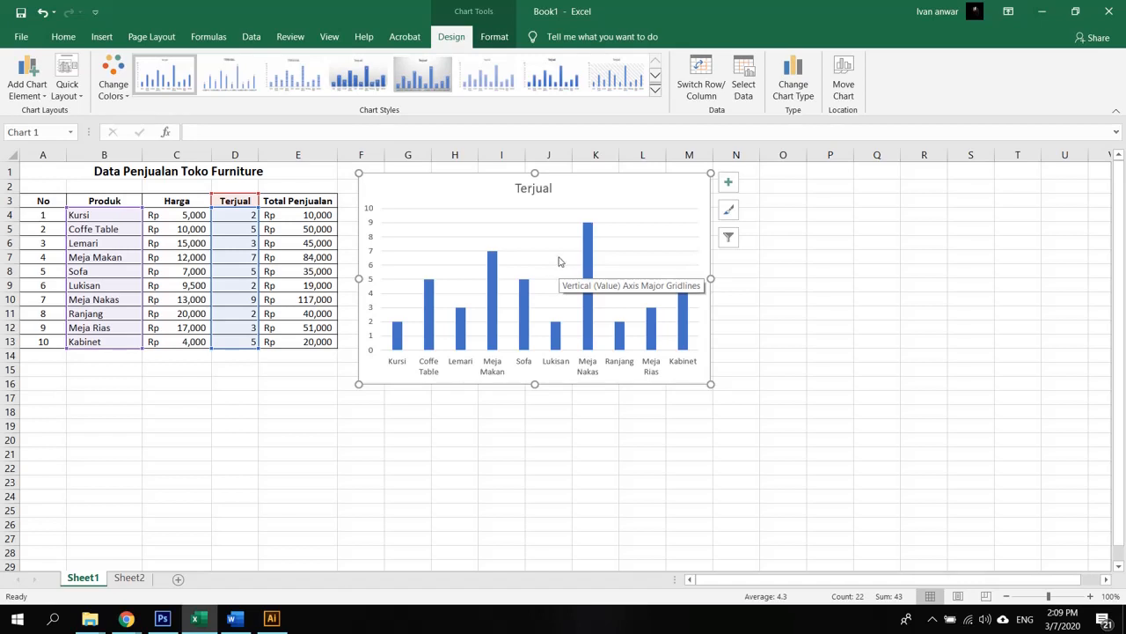
pyautogui.click(543, 188)
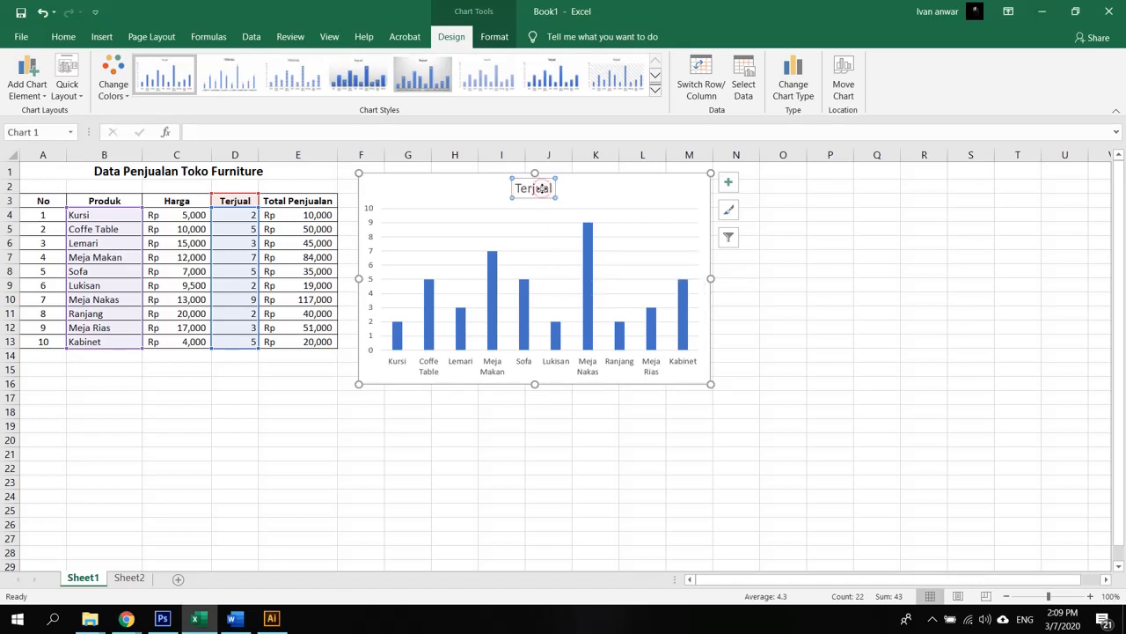
pyautogui.click(542, 188)
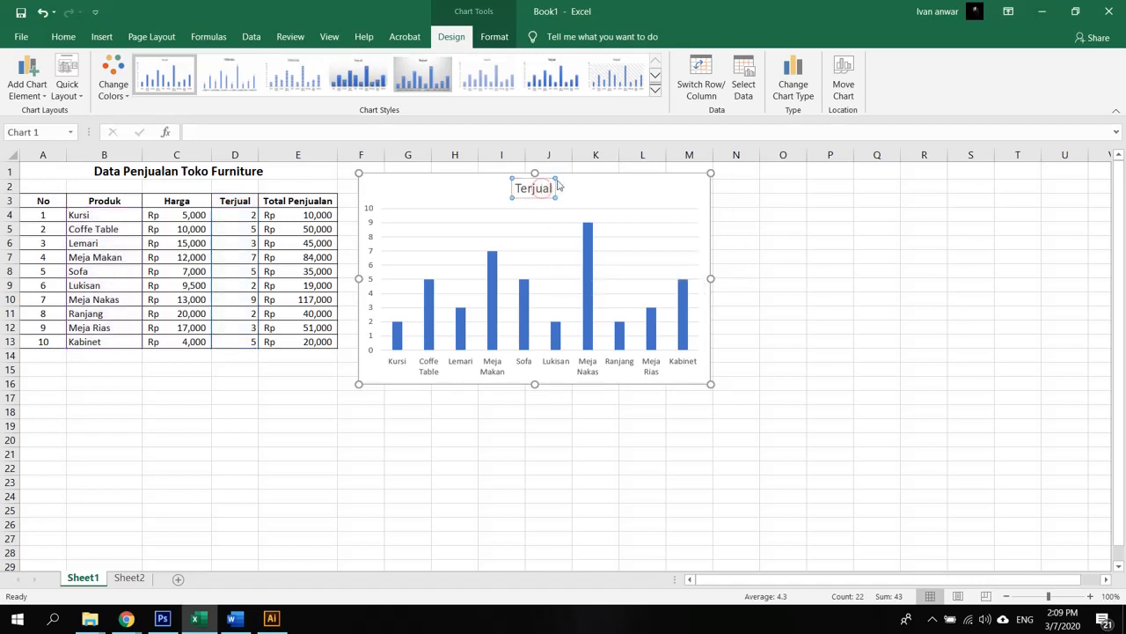
pyautogui.hotkey('ctrl', 'a')
pyautogui.write('Pen')
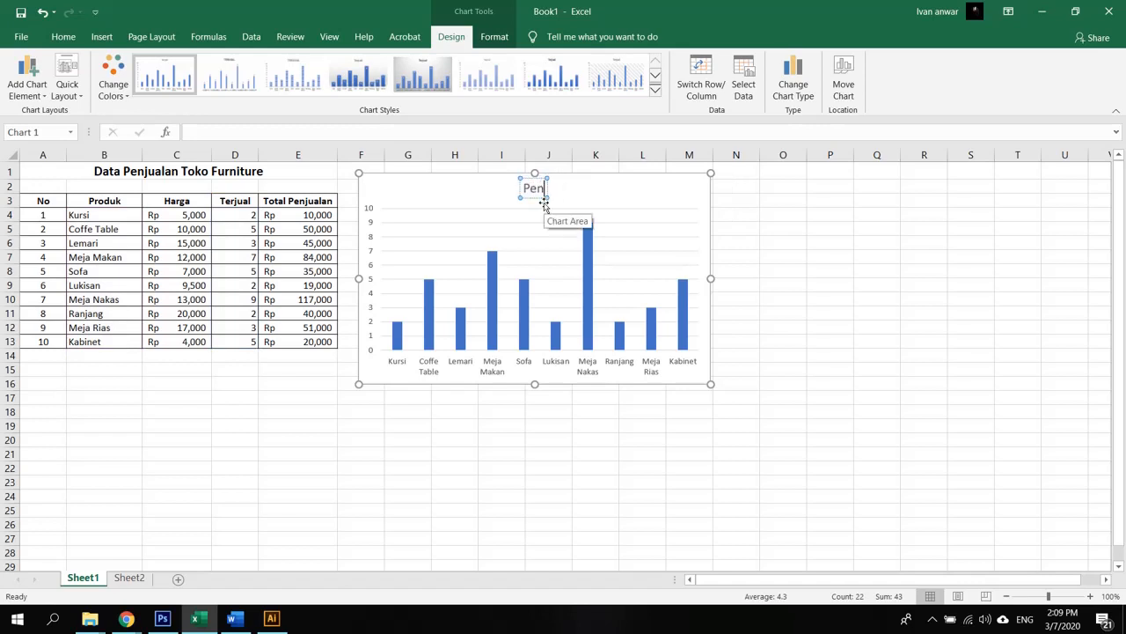
pyautogui.write('jualan Berdas')
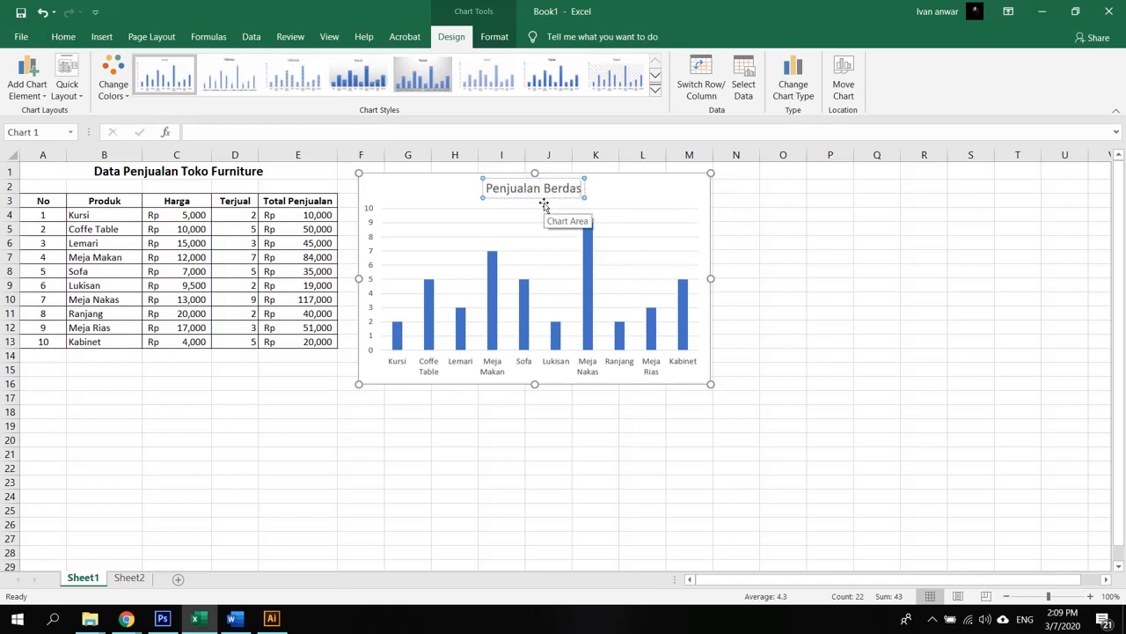
pyautogui.write('arkan Unit')
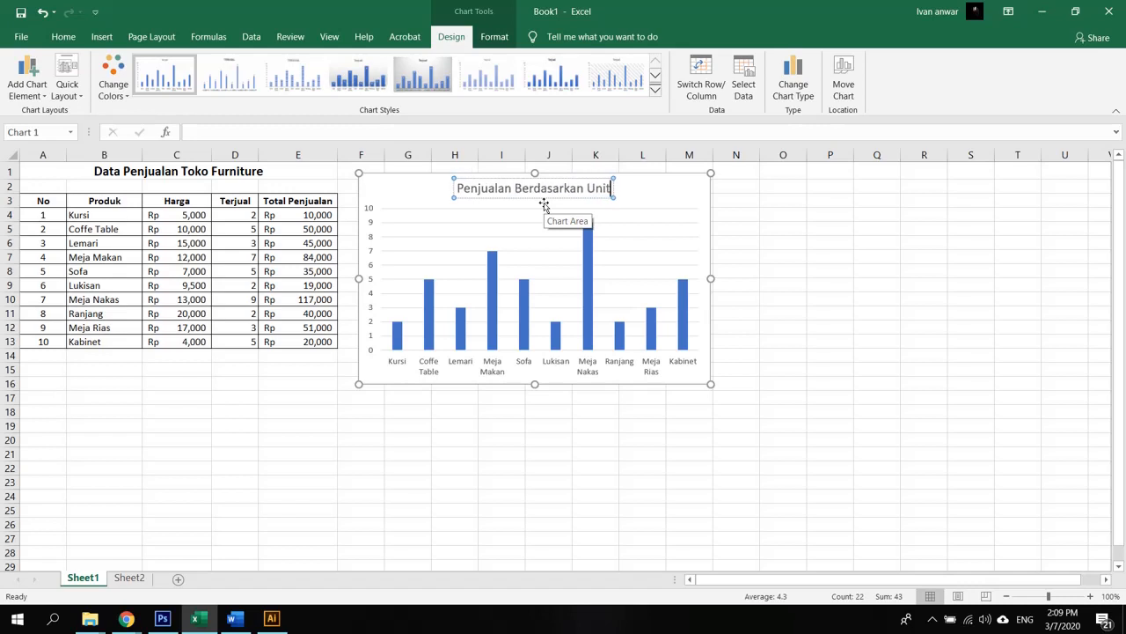
pyautogui.click(805, 260)
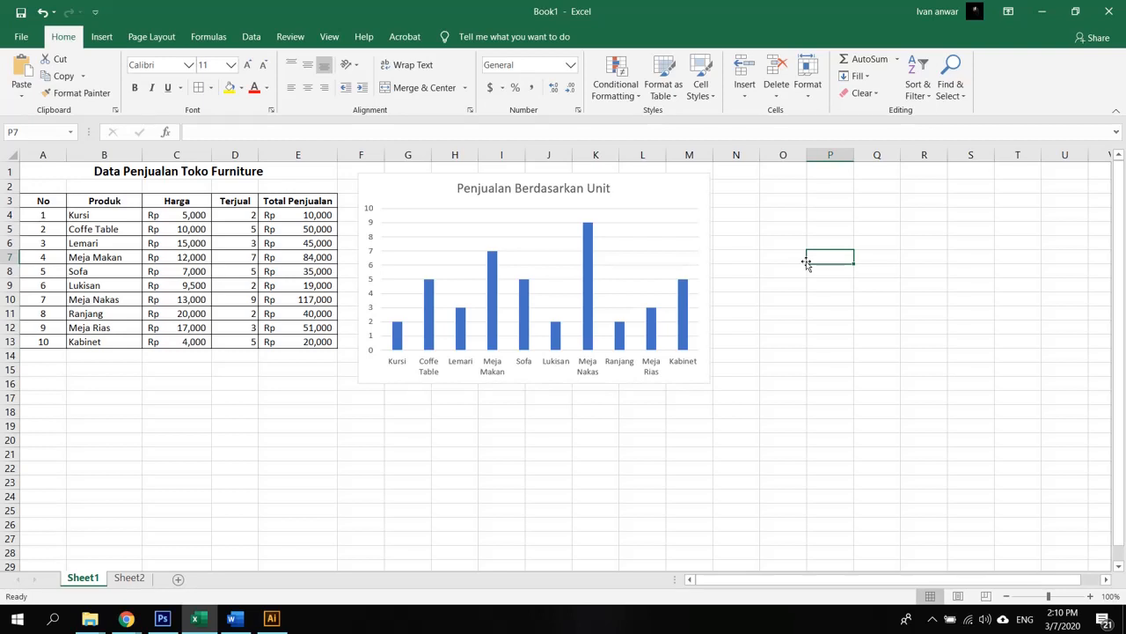
pyautogui.moveTo(104, 202); pyautogui.dragTo(298, 344)
pyautogui.click(272, 407)
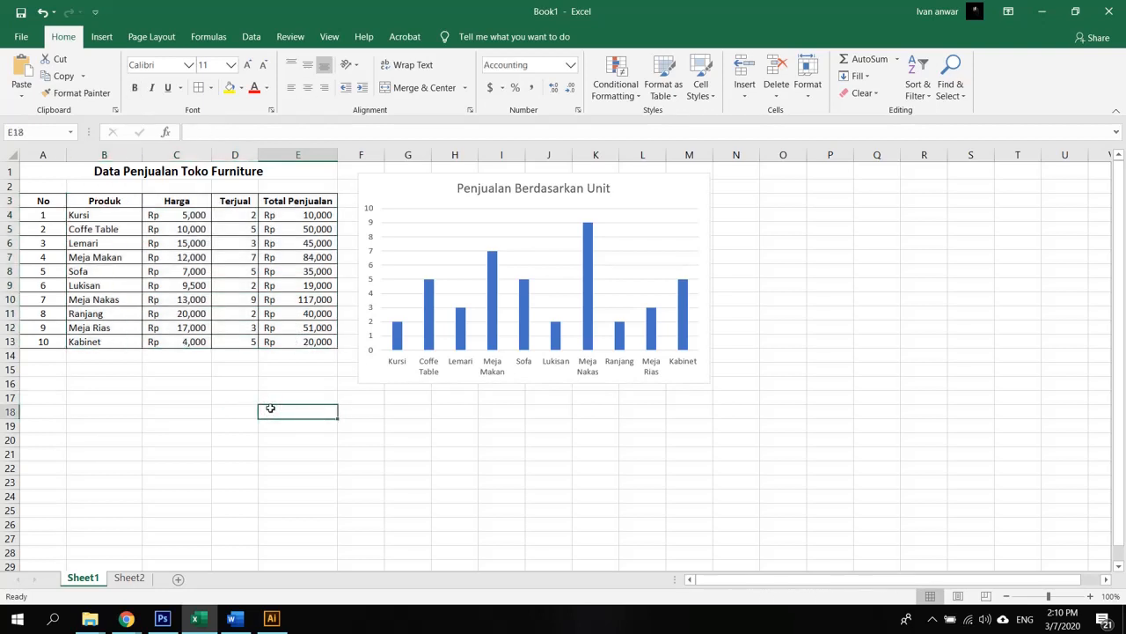
pyautogui.moveTo(121, 199); pyautogui.dragTo(121, 342)
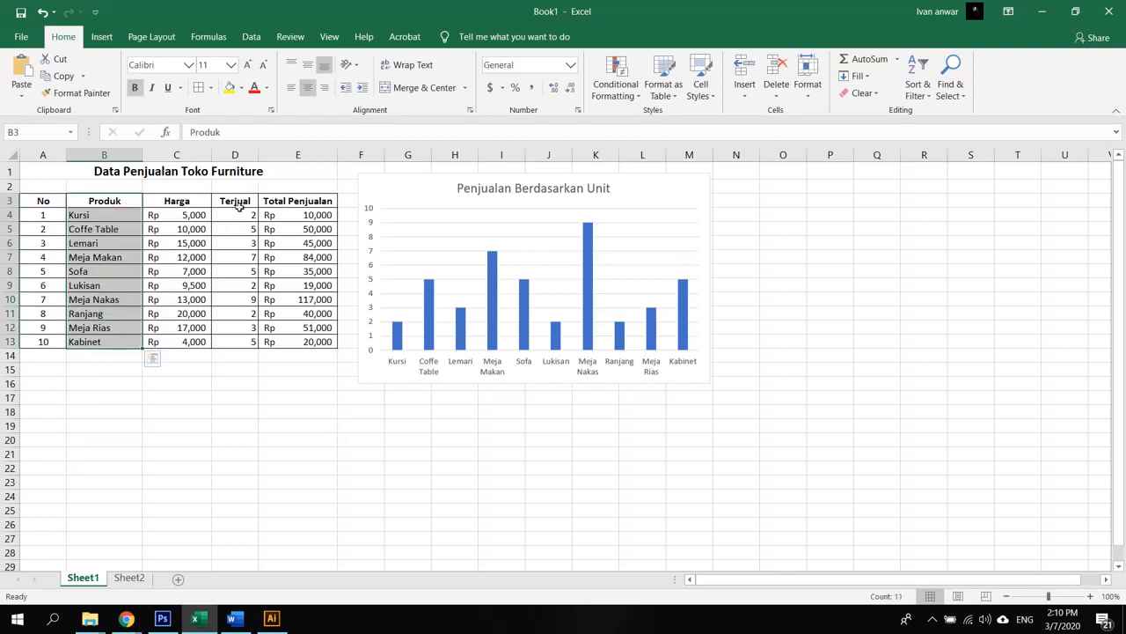
pyautogui.moveTo(240, 202); pyautogui.dragTo(239, 342)
pyautogui.click(352, 400)
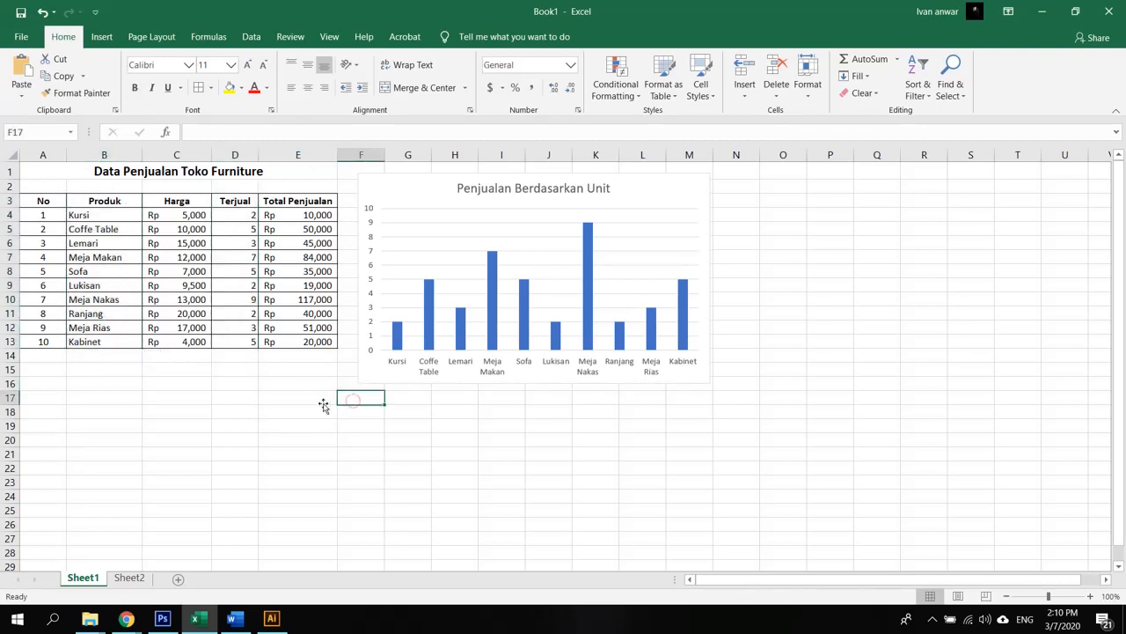
# Examine the finished Total Penjualan pie chart on Sheet2 and its source columns, Produk and Total Penjualan, on Sheet1.
pyautogui.click(132, 577)
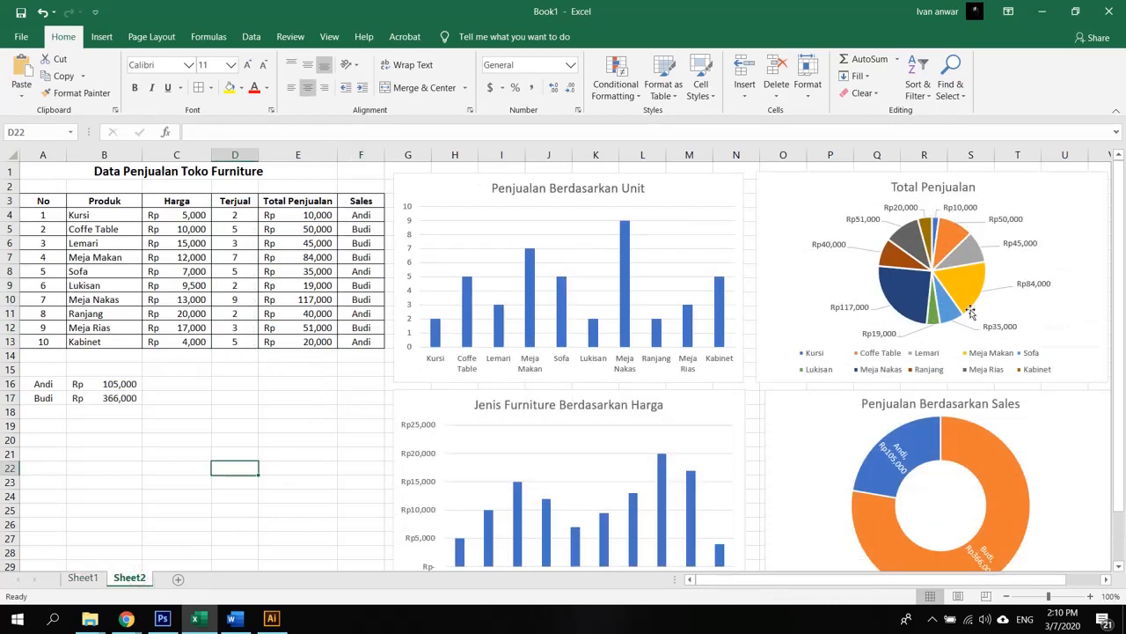
pyautogui.moveTo(974, 305)
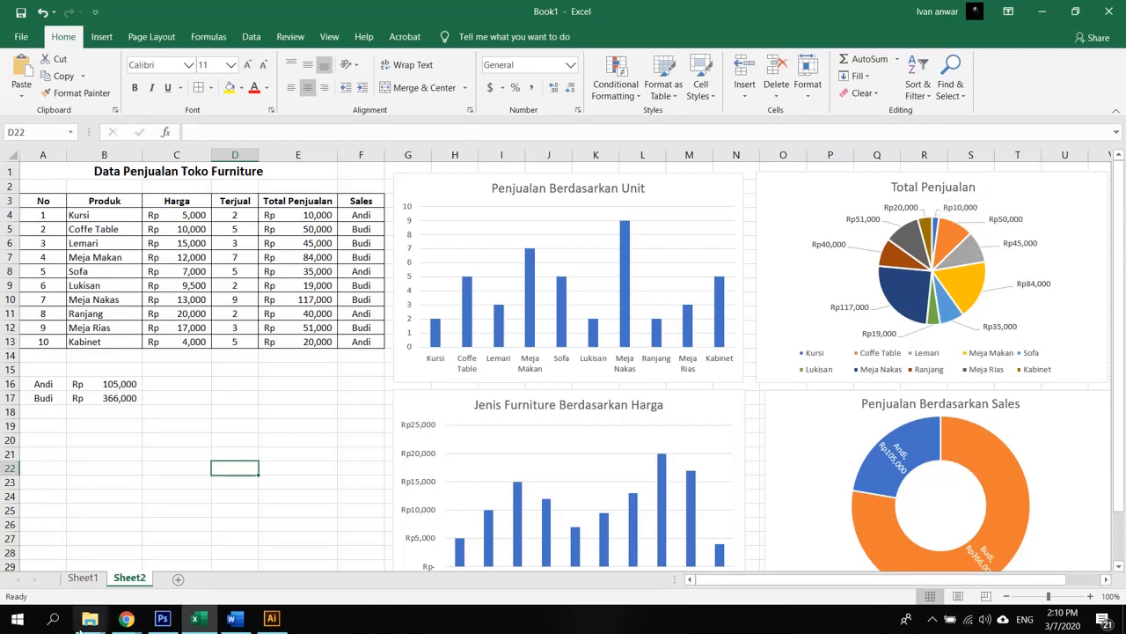
pyautogui.click(93, 577)
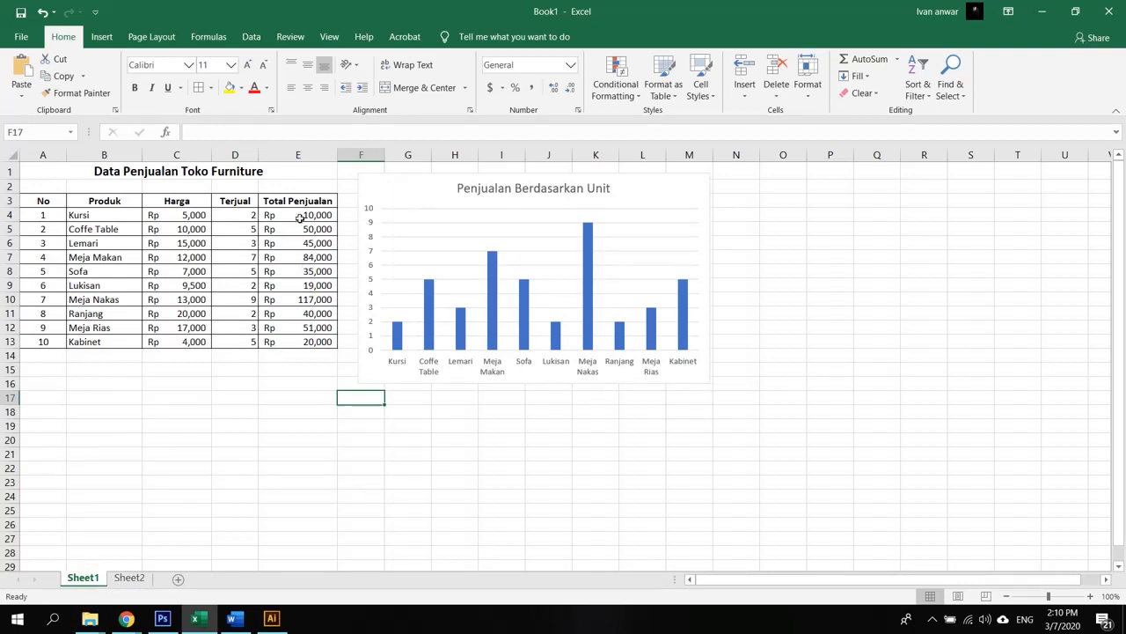
pyautogui.moveTo(308, 205); pyautogui.dragTo(313, 343)
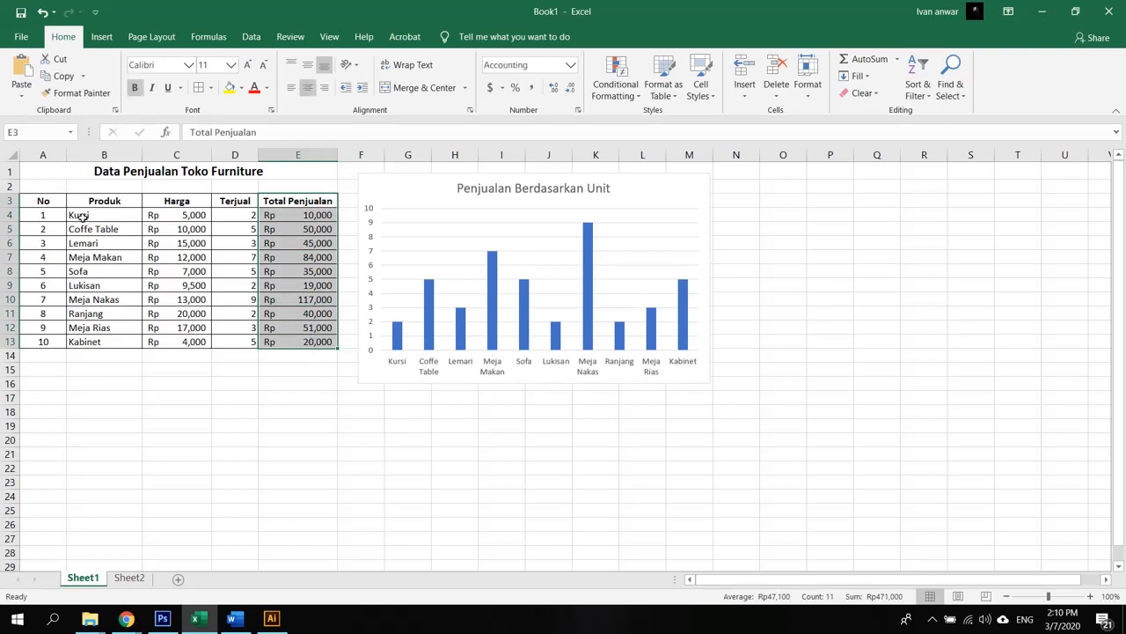
pyautogui.moveTo(100, 202); pyautogui.dragTo(84, 342)
pyautogui.moveTo(294, 201); pyautogui.dragTo(295, 339)
pyautogui.click(290, 409)
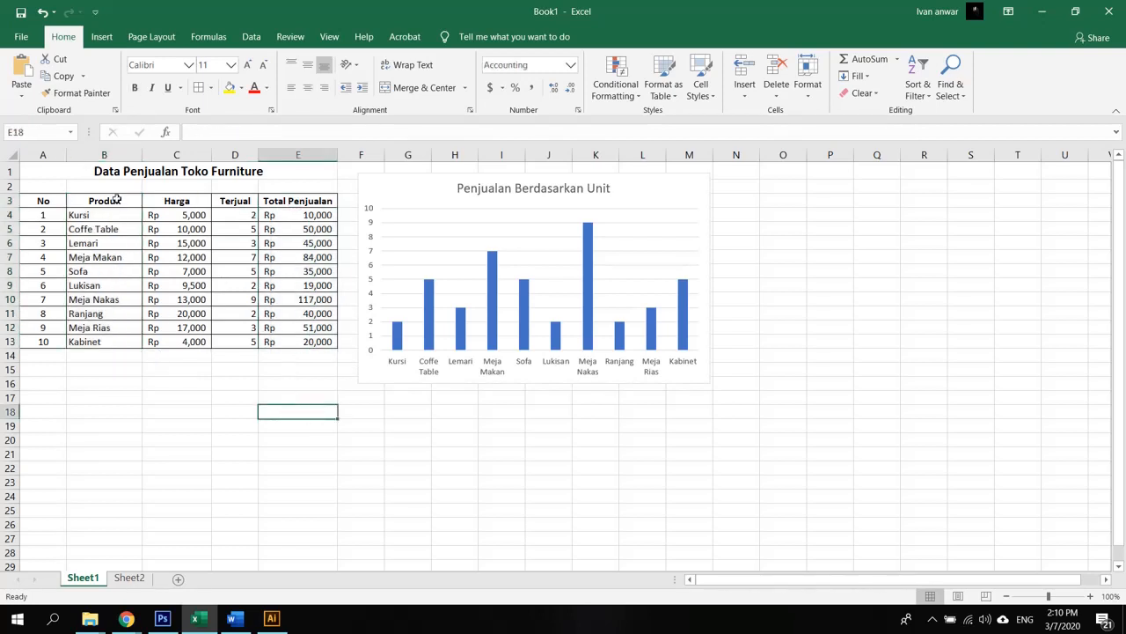
# Insert a 2-D pie chart from B3:B13 and E3:E13, headers included, and place it beside the column chart, level with its upper edge.
pyautogui.moveTo(116, 200); pyautogui.dragTo(106, 337)
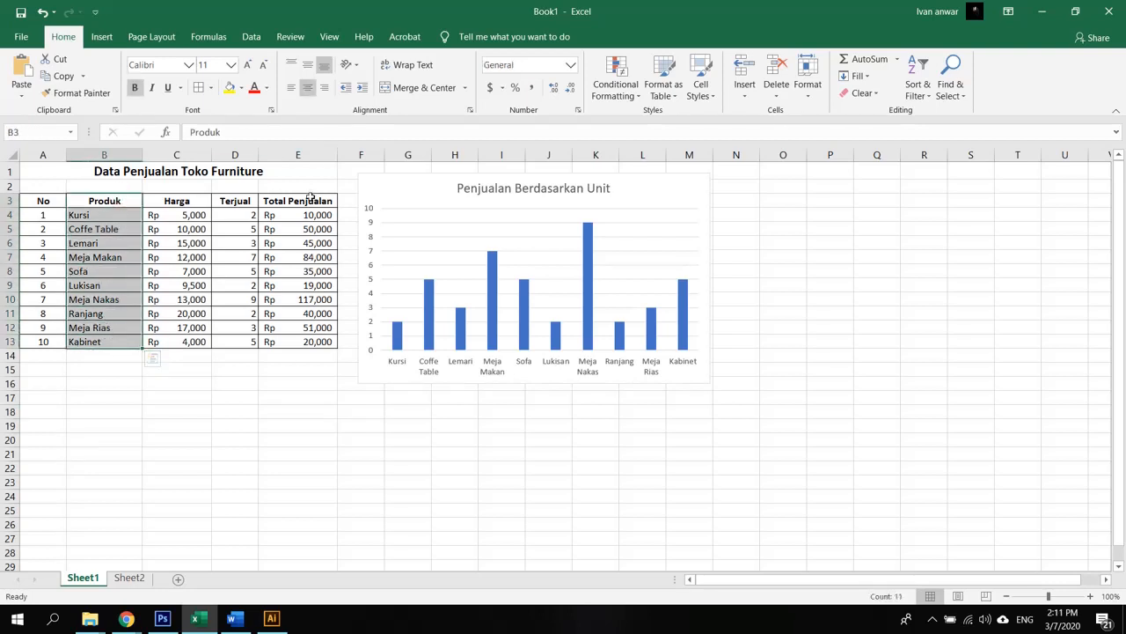
pyautogui.moveTo(309, 196); pyautogui.dragTo(296, 342)
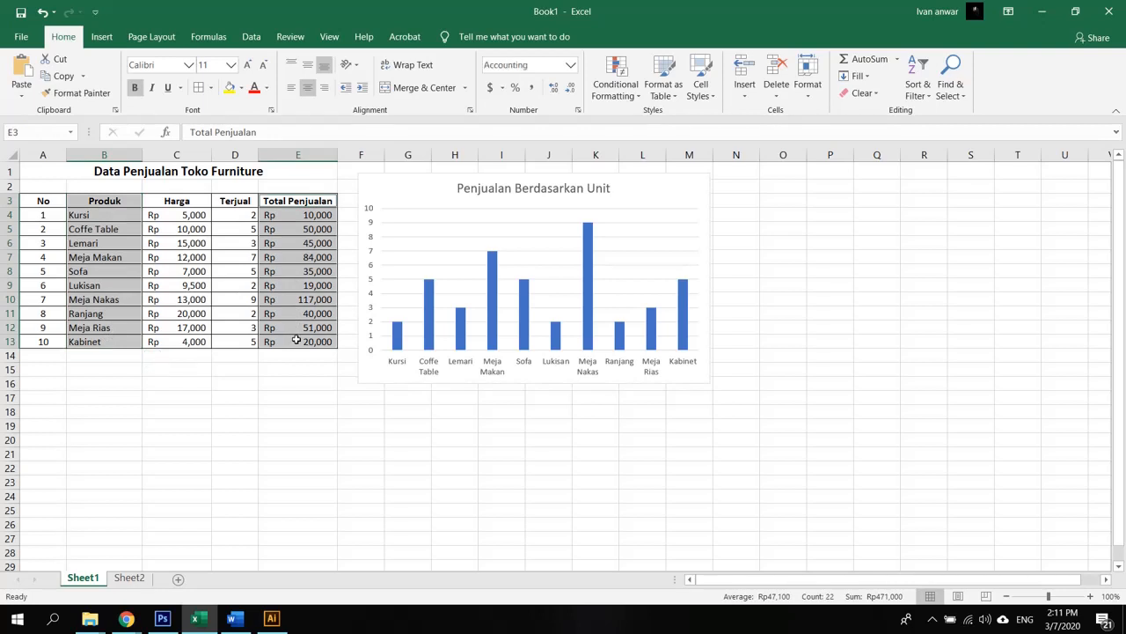
pyautogui.click(102, 37)
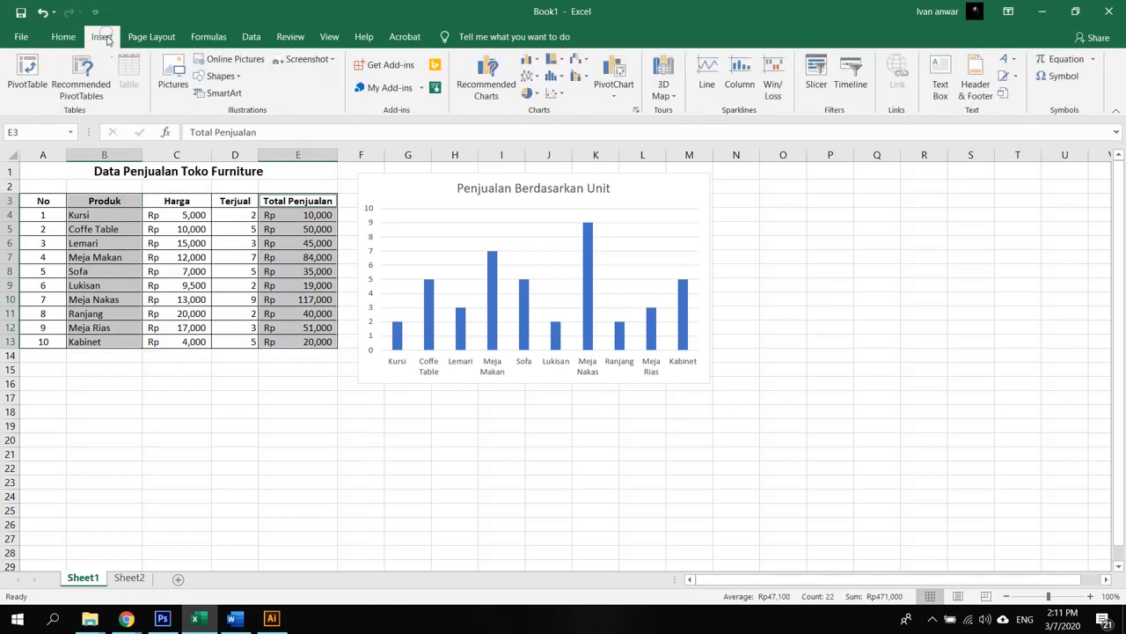
pyautogui.click(536, 94)
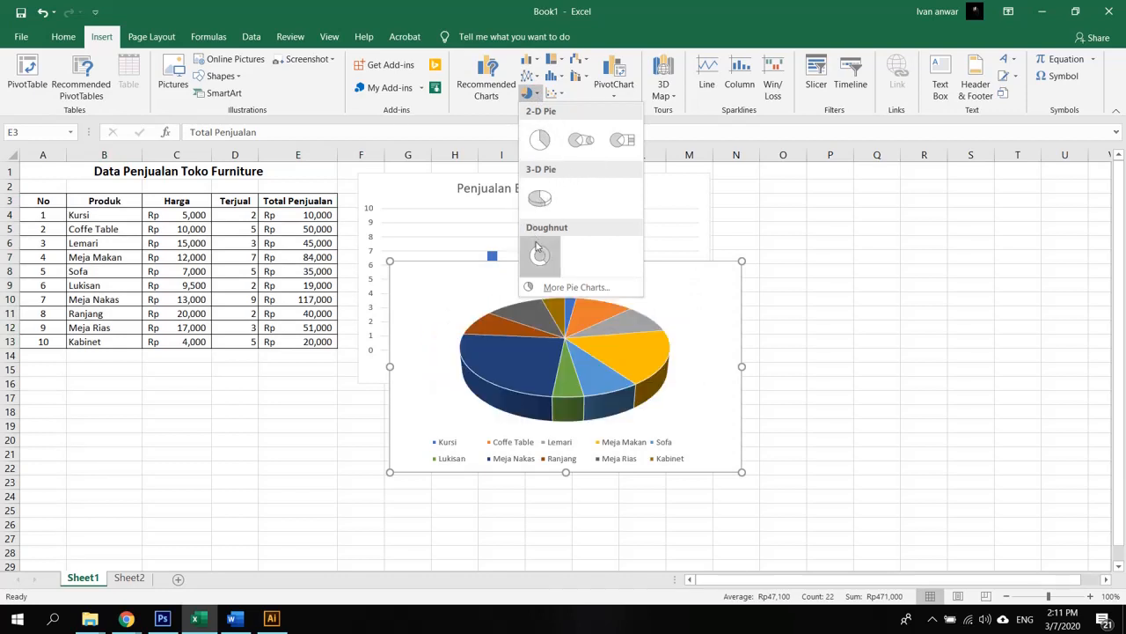
pyautogui.click(543, 140)
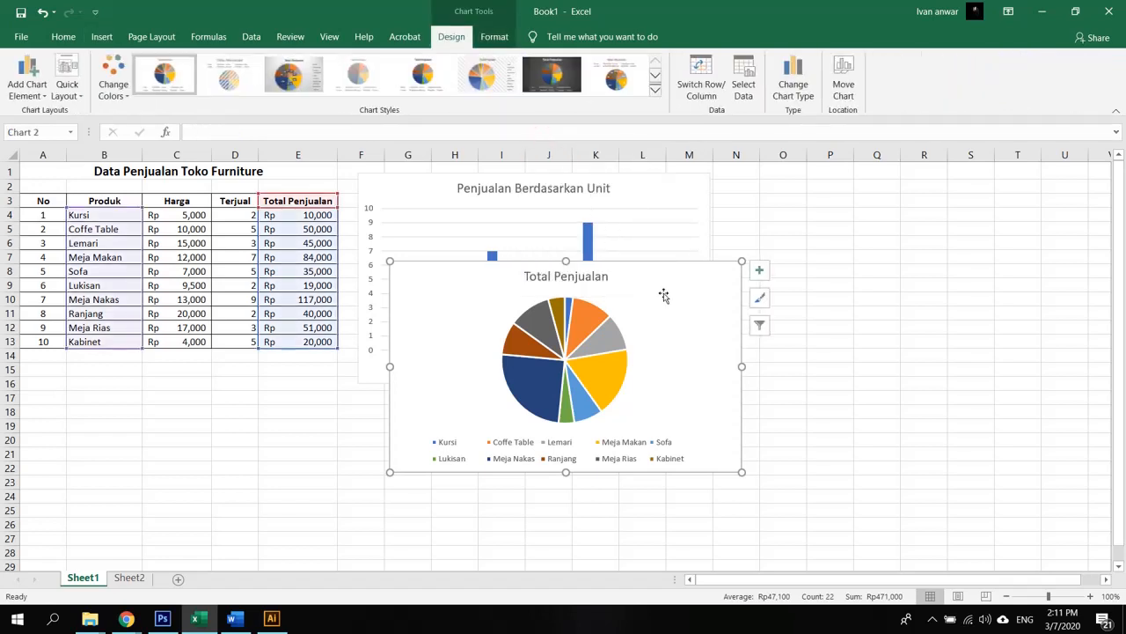
pyautogui.moveTo(661, 267)
pyautogui.mouseDown()
pyautogui.moveTo(991, 201)
pyautogui.moveTo(996, 176)
pyautogui.mouseUp()
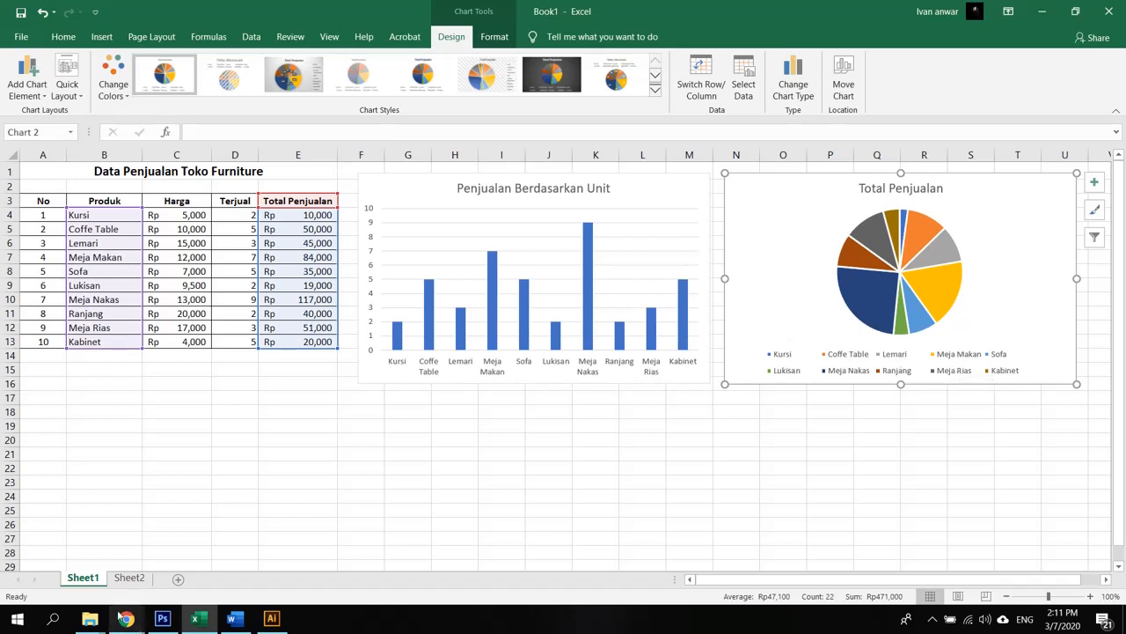
# Add data labels to the slices of the Total Penjualan pie chart on Sheet1, using the Sheet2 pie as reference.
pyautogui.click(129, 577)
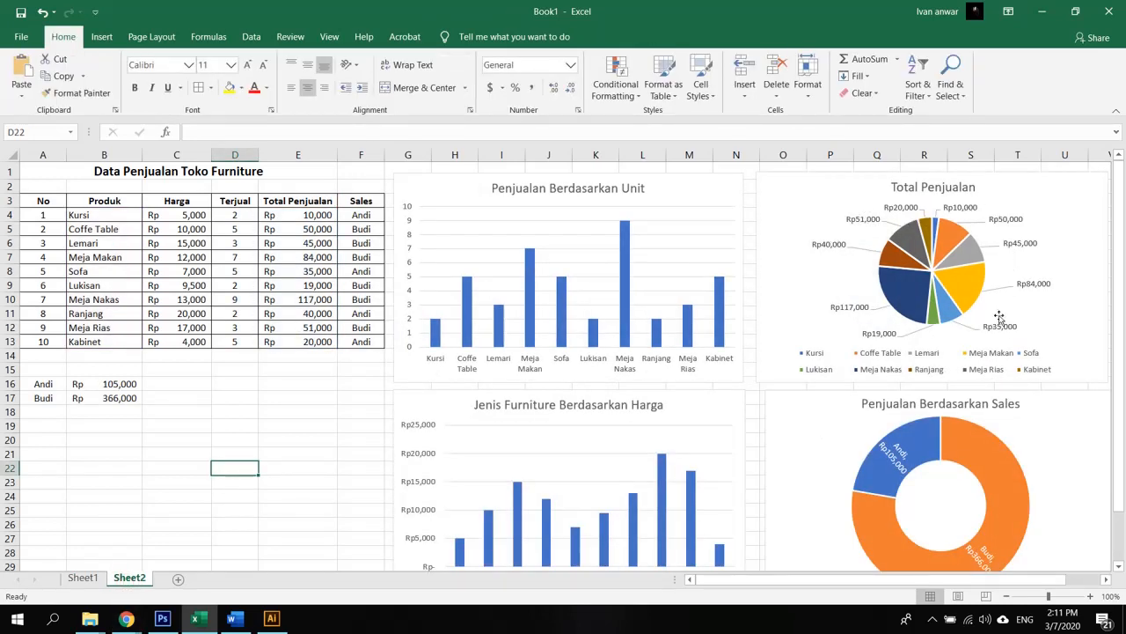
pyautogui.click(92, 578)
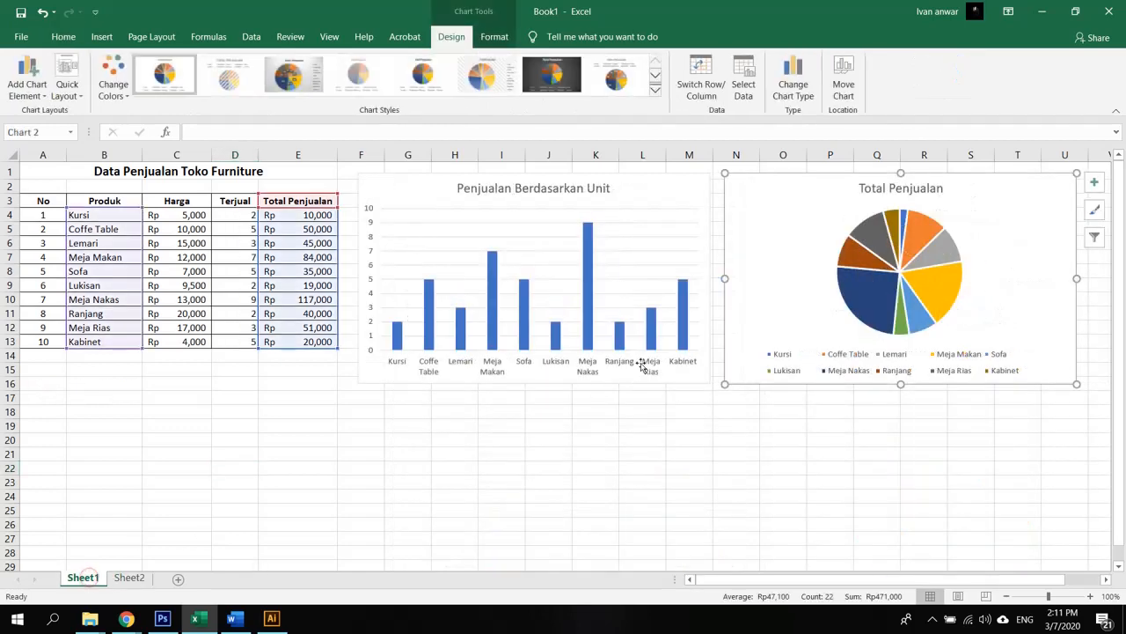
pyautogui.click(879, 297)
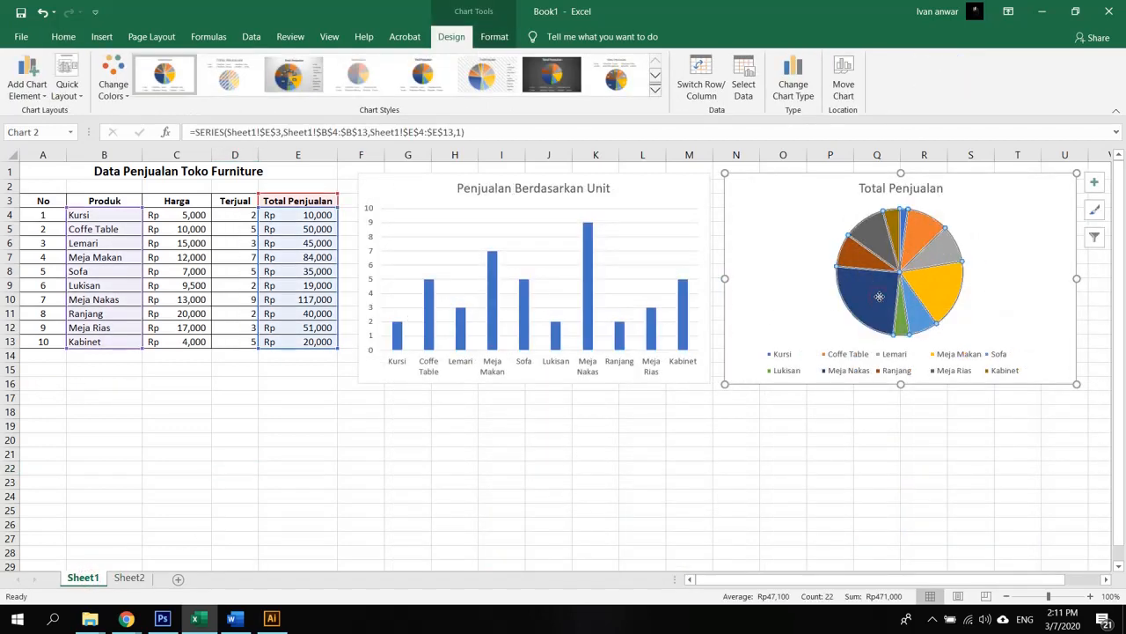
pyautogui.rightClick(881, 300)
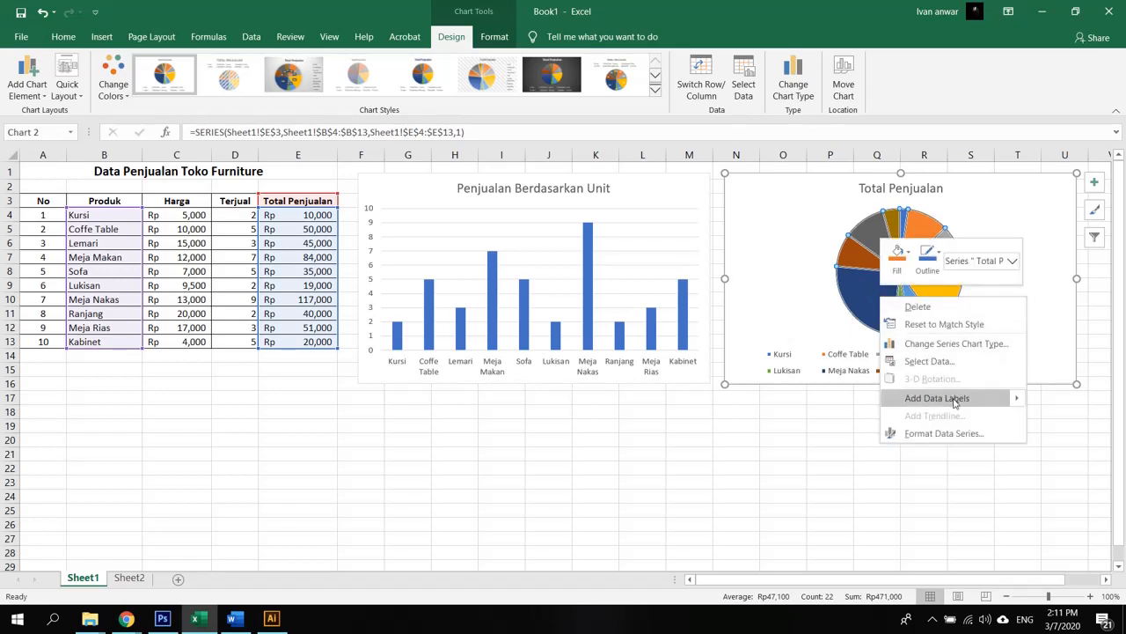
pyautogui.click(1017, 399)
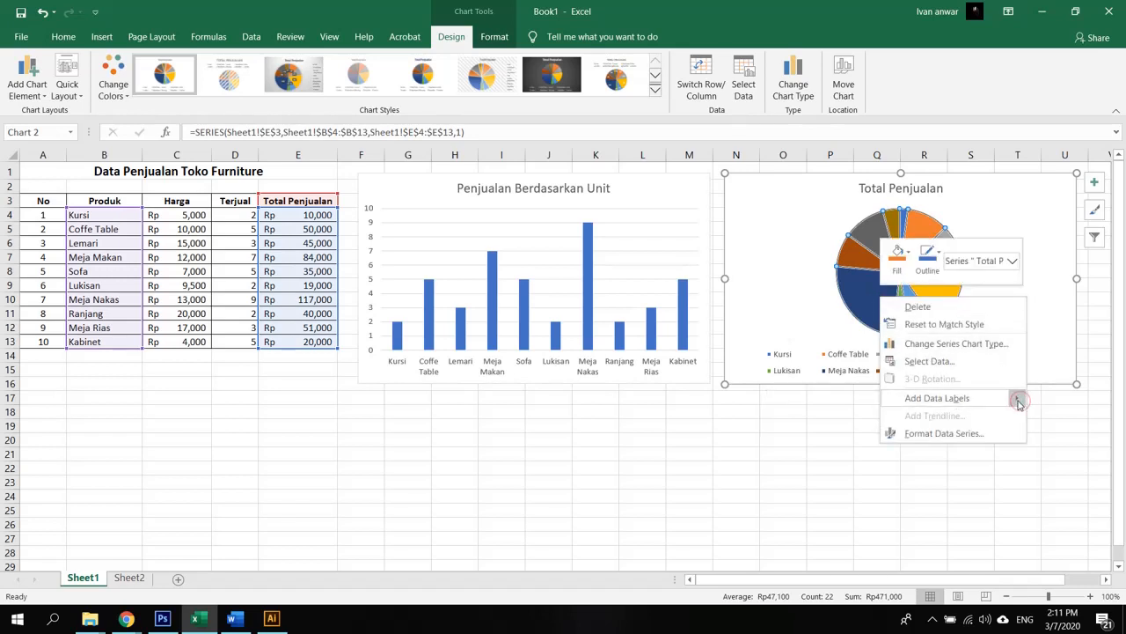
pyautogui.click(926, 401)
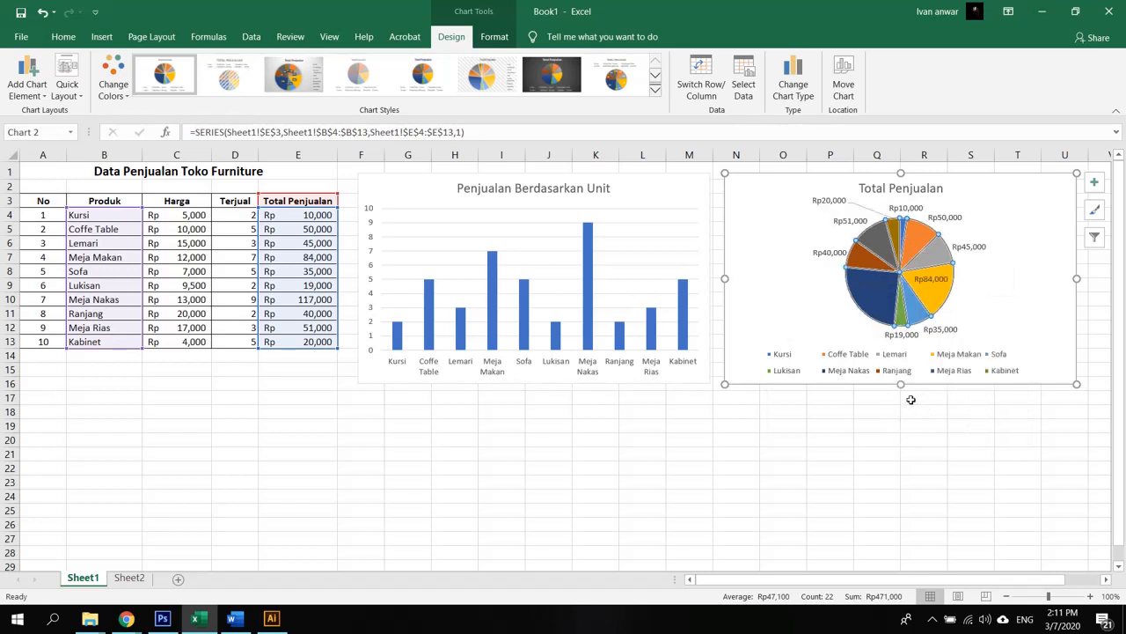
pyautogui.click(947, 435)
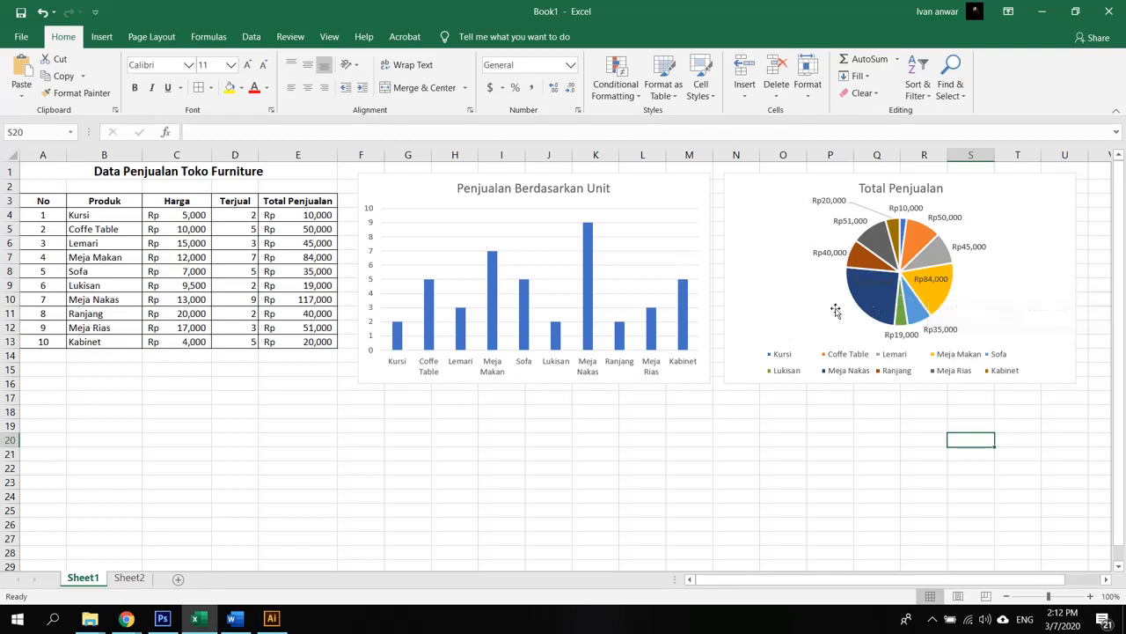
# Move the data labels of the Meja Nakas, Ranjang and Meja Rias slices outward to the left of the pie.
pyautogui.click(876, 284)
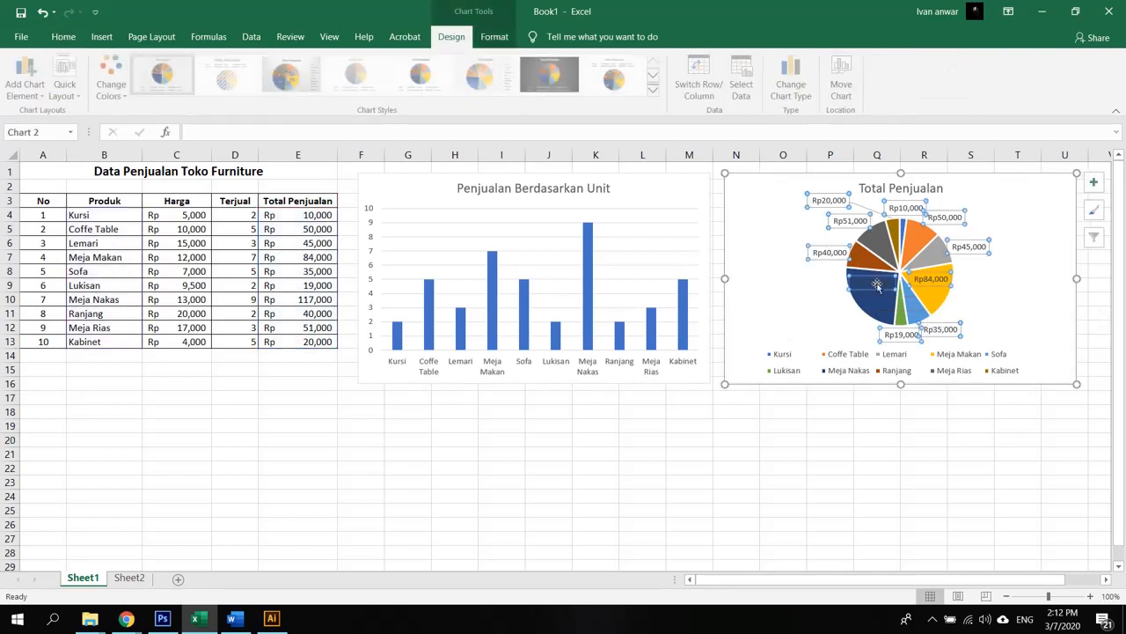
pyautogui.click(877, 284)
pyautogui.moveTo(878, 289); pyautogui.dragTo(814, 319)
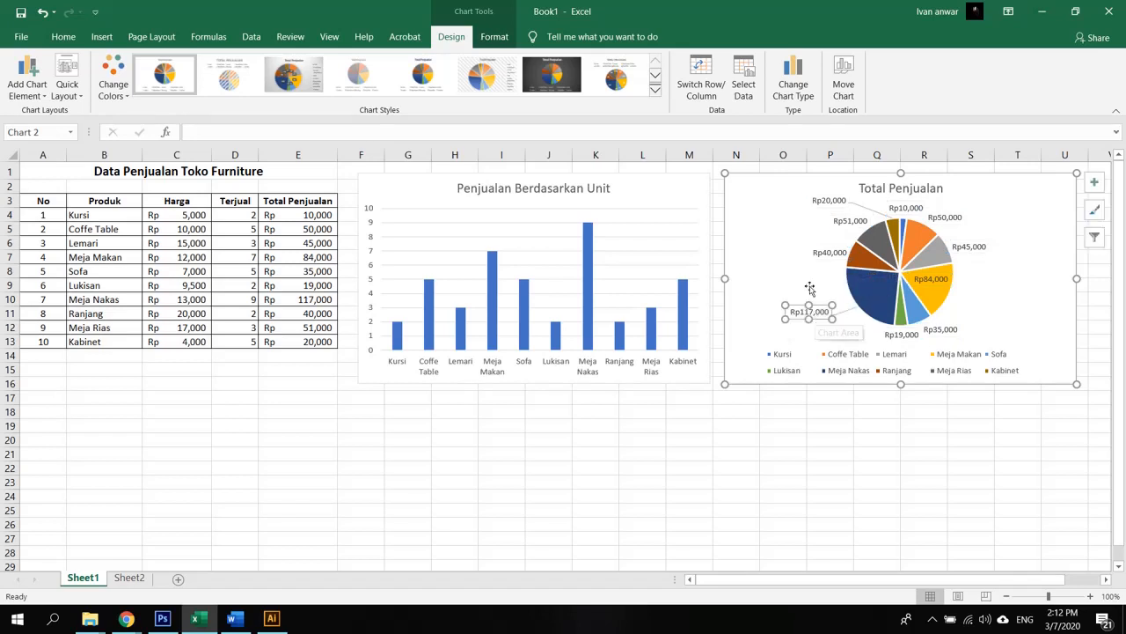
pyautogui.click(834, 254)
pyautogui.moveTo(842, 258); pyautogui.dragTo(816, 258)
pyautogui.click(855, 224)
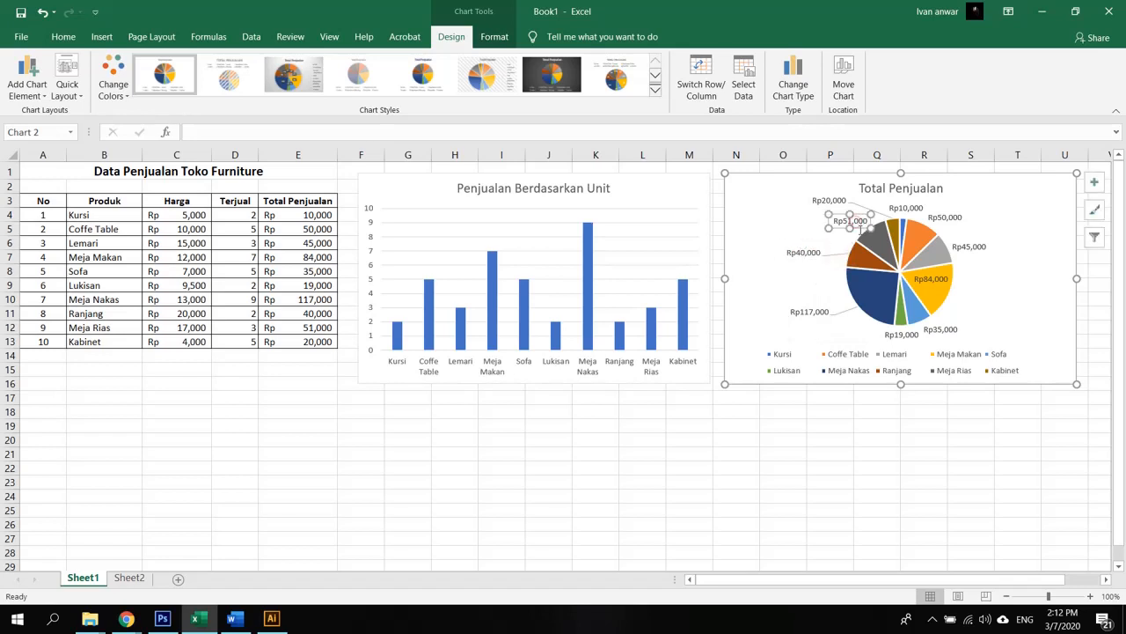
pyautogui.moveTo(855, 224); pyautogui.dragTo(833, 227)
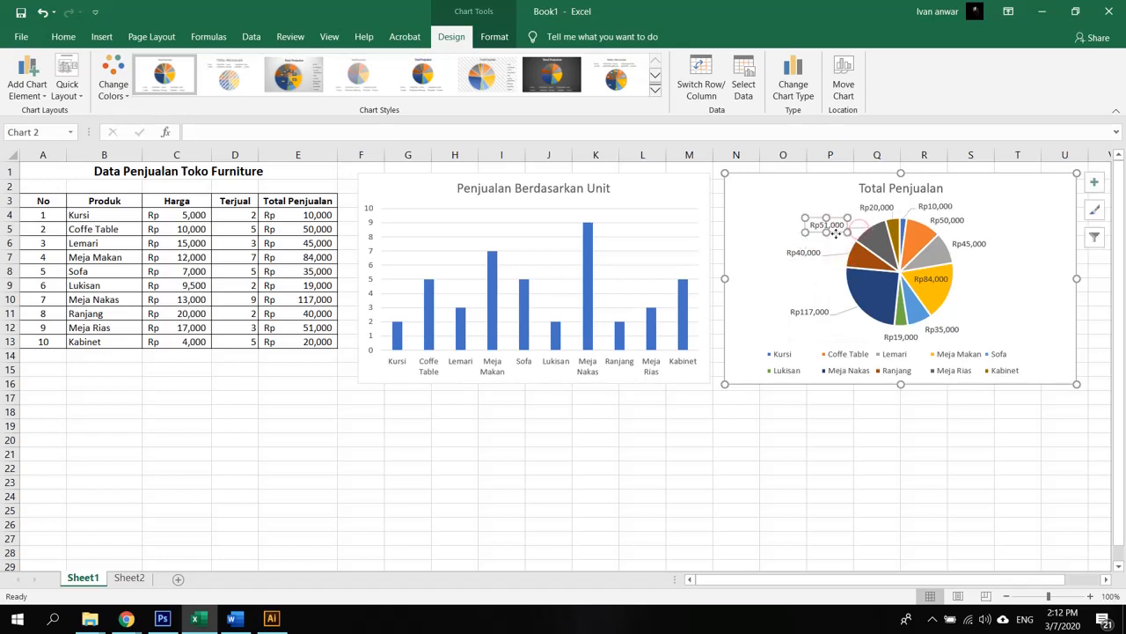
# Move the data labels of the Coffe Table, Lemari and Meja Makan slices outward to the right of the pie.
pyautogui.moveTo(958, 226); pyautogui.dragTo(1005, 225)
pyautogui.click(966, 226)
pyautogui.click(973, 246)
pyautogui.moveTo(981, 261); pyautogui.dragTo(1004, 262)
pyautogui.click(941, 278)
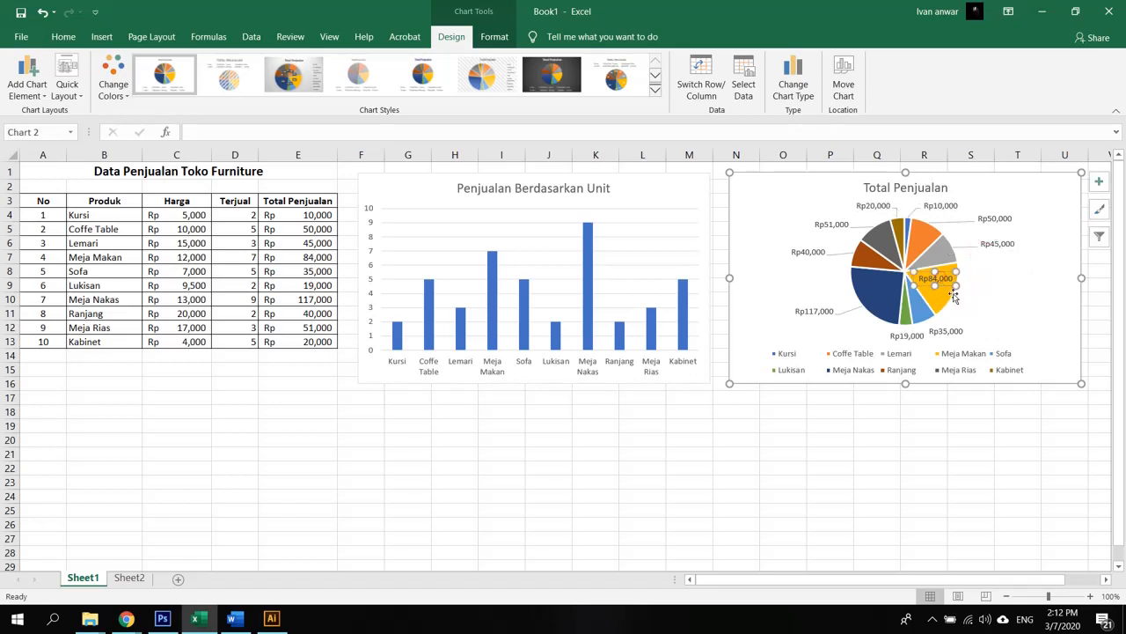
pyautogui.moveTo(942, 279); pyautogui.dragTo(999, 289)
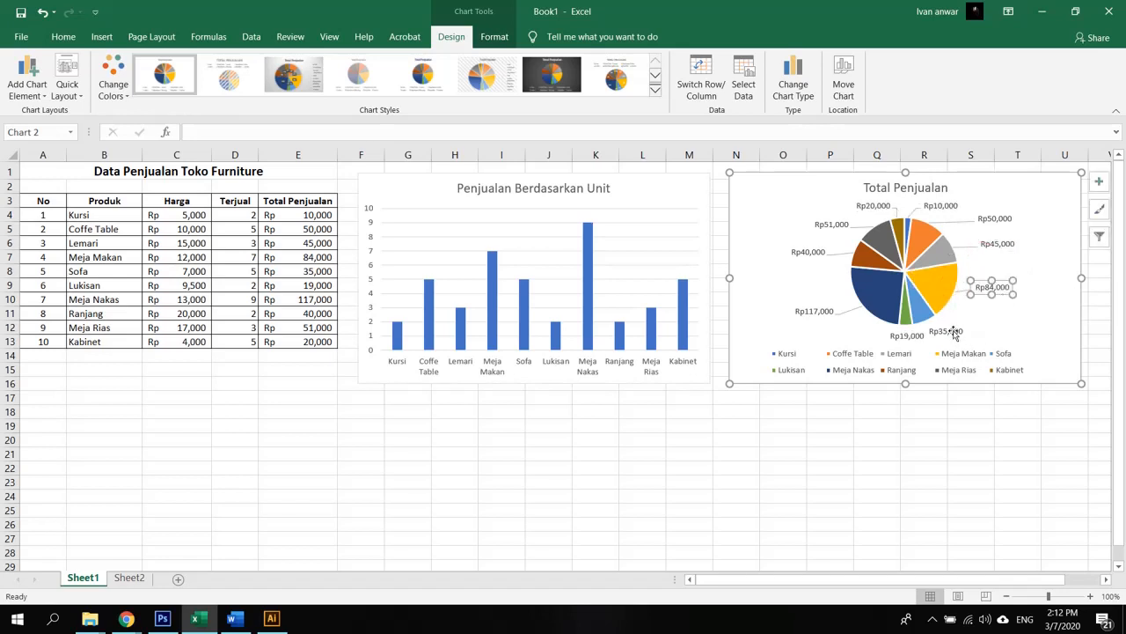
# Move the Sofa slice's data label out to the pie's lower right and the Lukisan slice's label to its lower left.
pyautogui.click(955, 332)
pyautogui.moveTo(955, 333); pyautogui.dragTo(1007, 331)
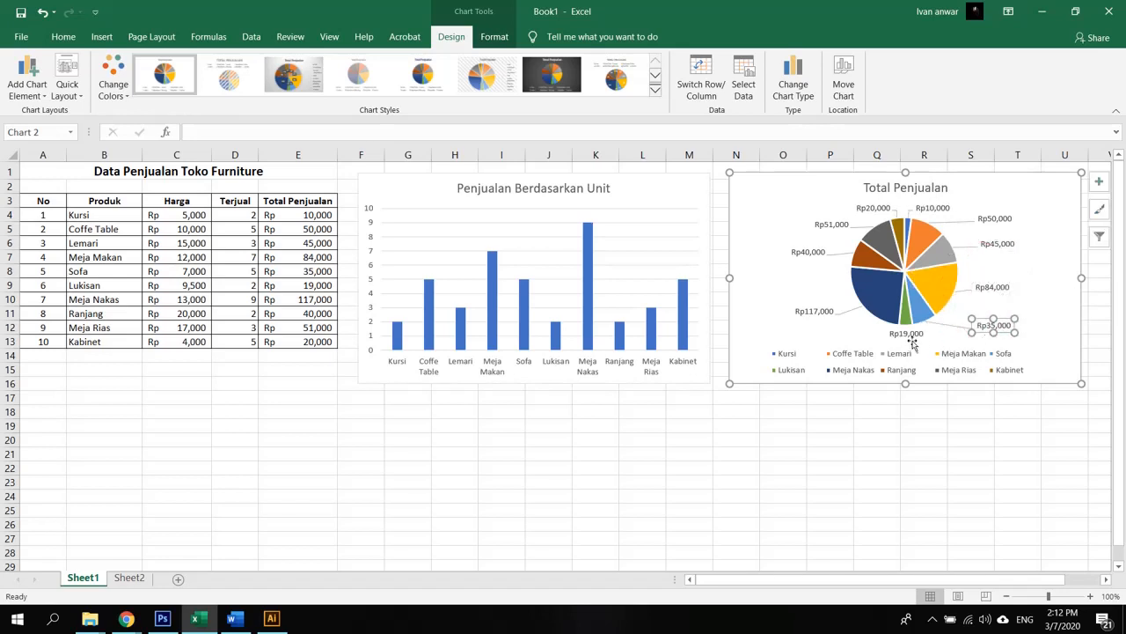
pyautogui.click(909, 335)
pyautogui.moveTo(908, 336); pyautogui.dragTo(853, 341)
pyautogui.click(868, 438)
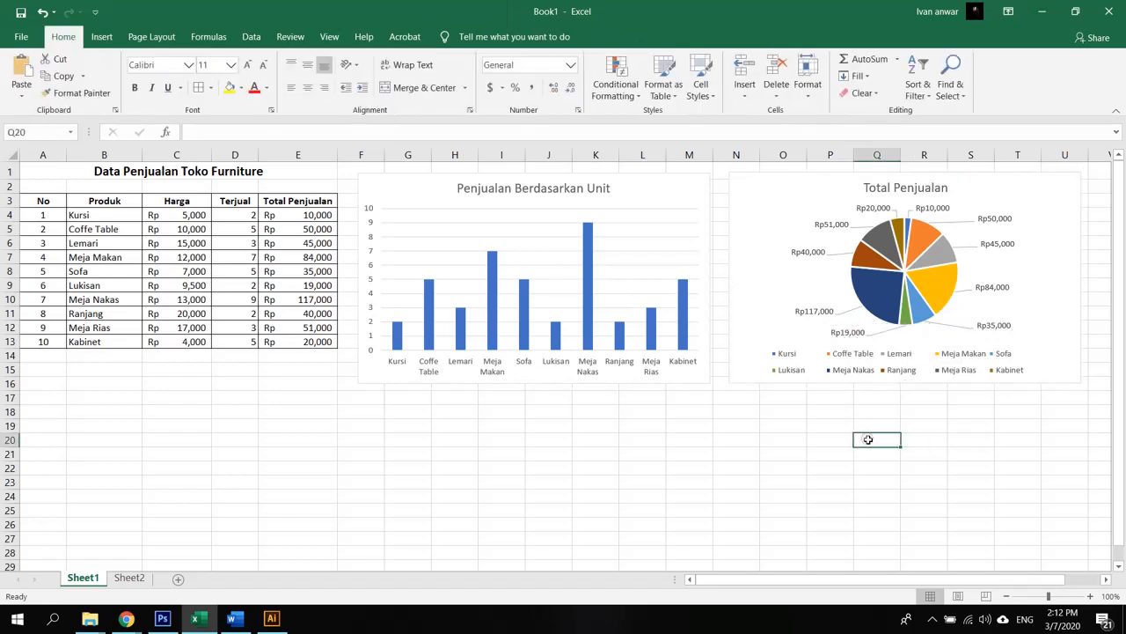
# Retitle the pie chart "Data Penjualan".
pyautogui.click(918, 187)
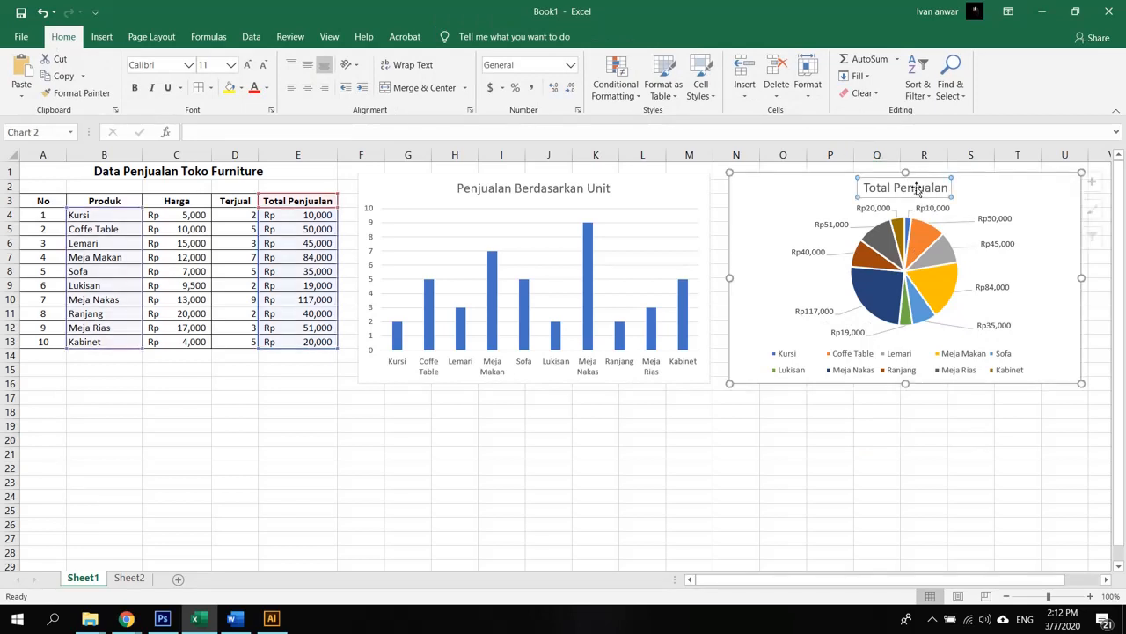
pyautogui.click(917, 187)
pyautogui.tripleClick(916, 187)
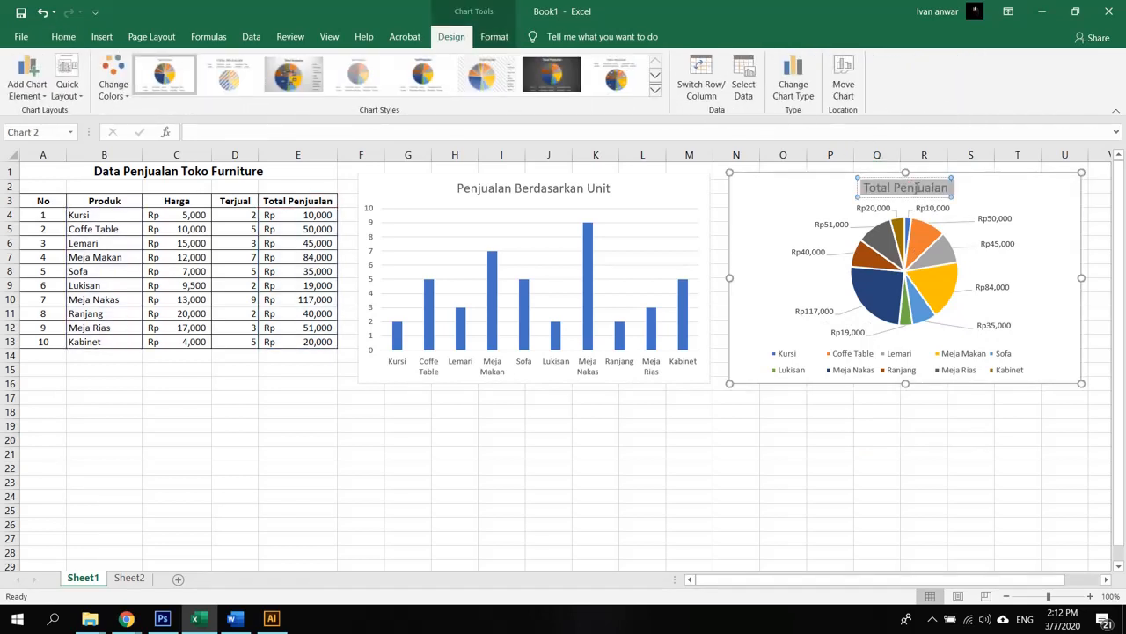
pyautogui.write('Data')
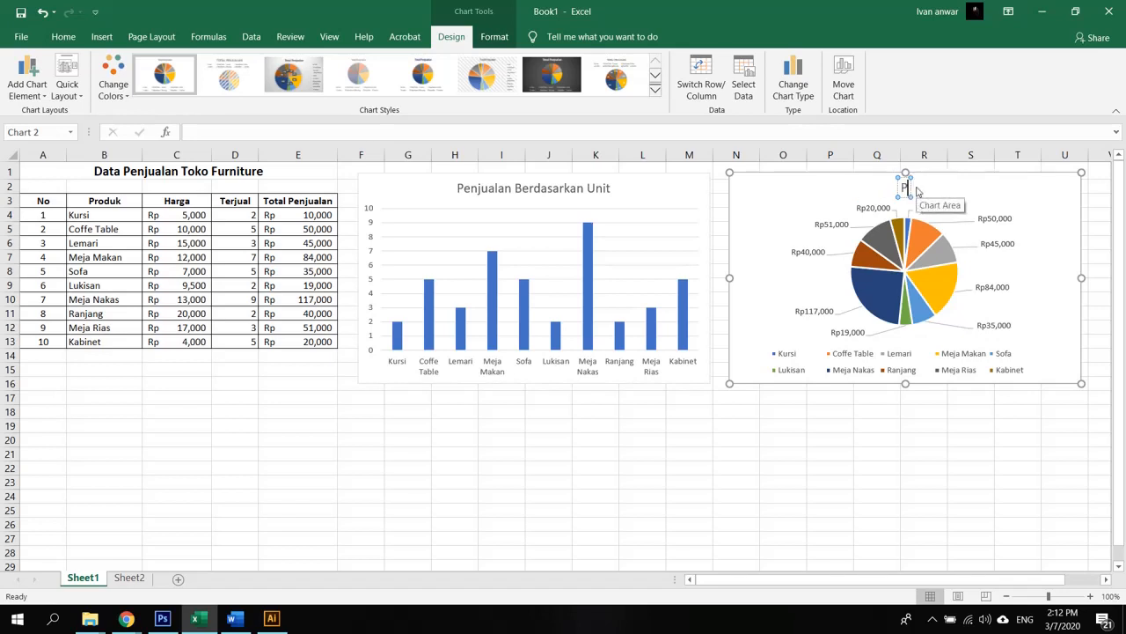
pyautogui.write(' Penjua')
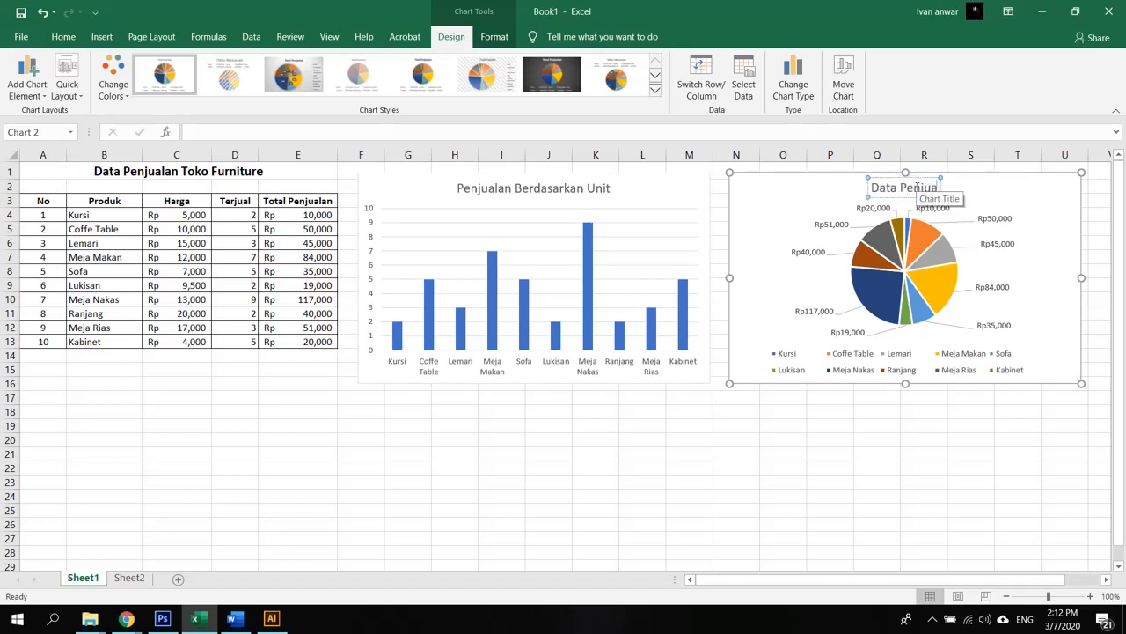
pyautogui.write('lan')
pyautogui.click(989, 457)
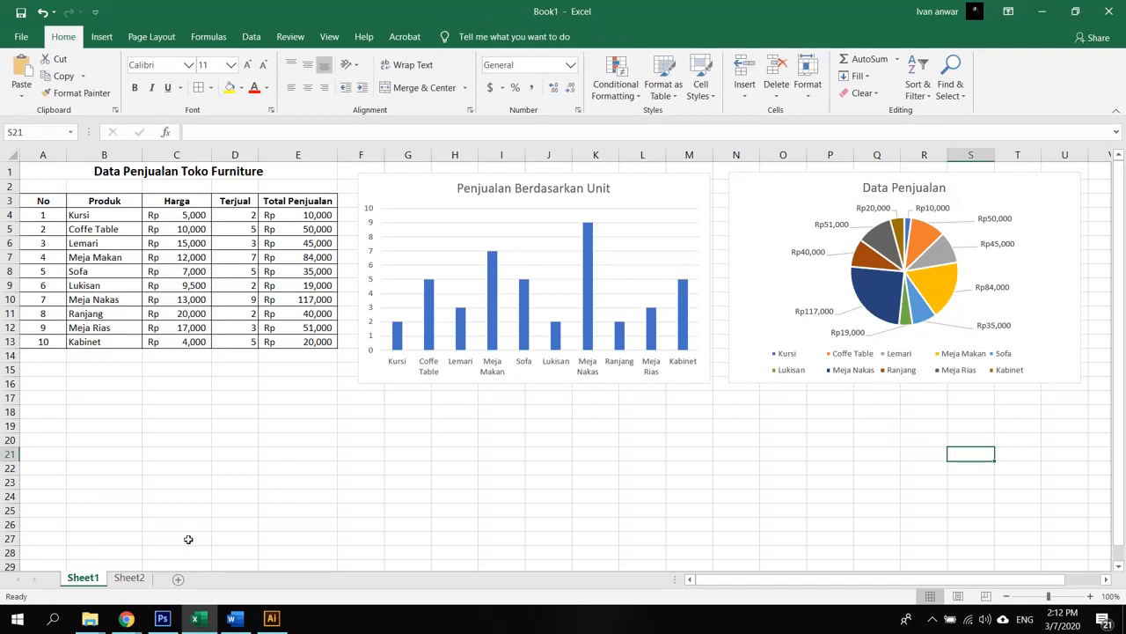
# Examine the Jenis Furniture Berdasarkan Harga chart on Sheet2 and its Harga and Produk source columns.
pyautogui.click(145, 578)
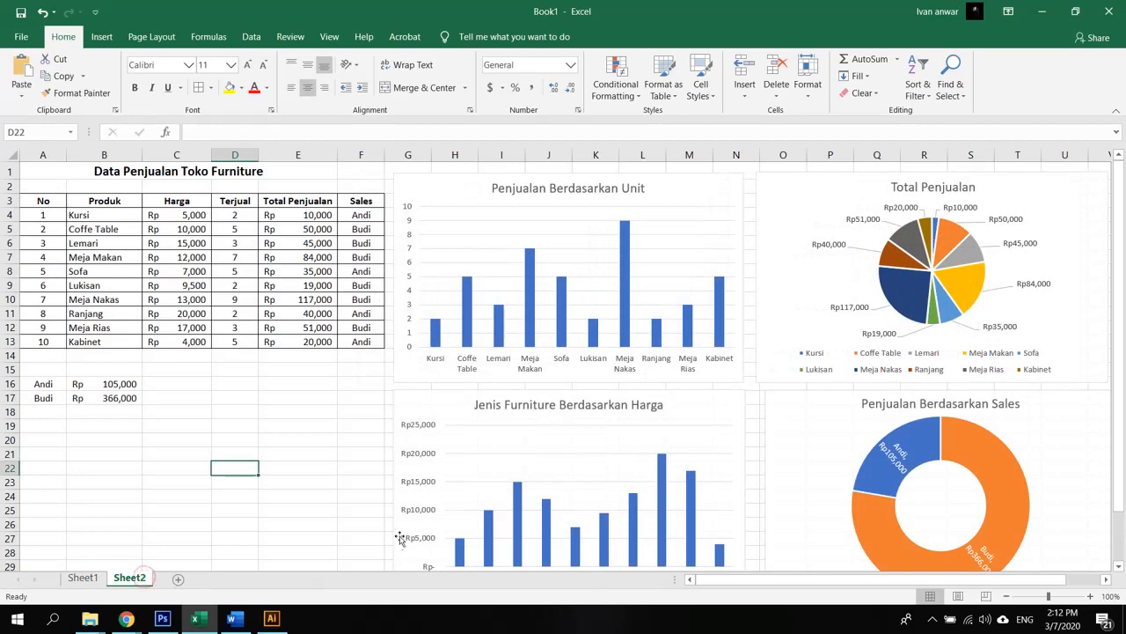
pyautogui.scroll(-1, 555, 457)
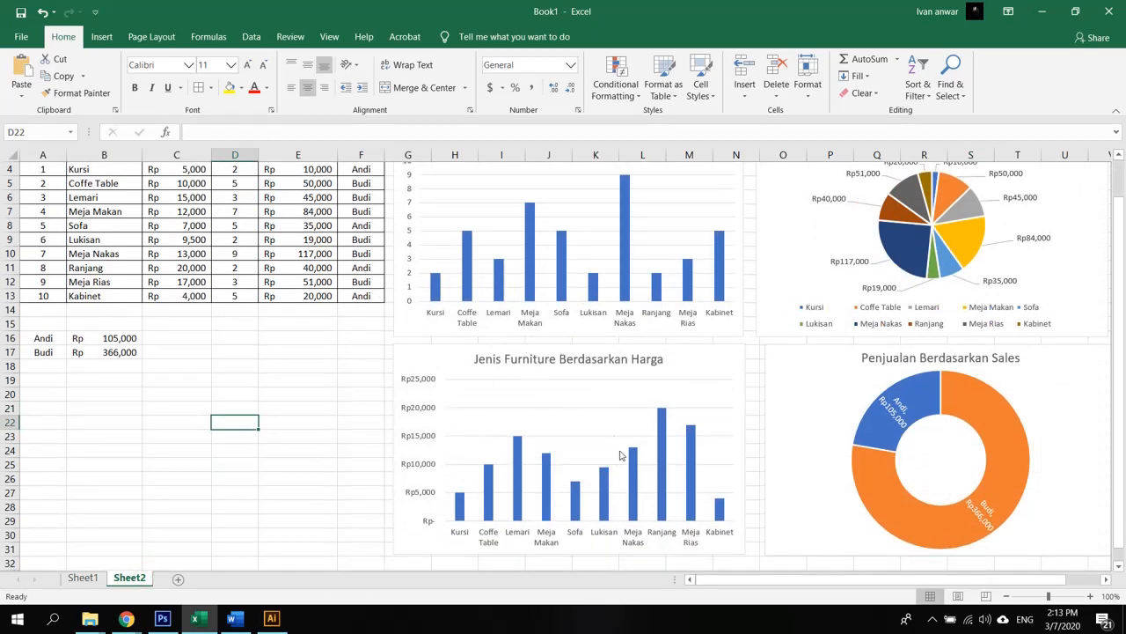
pyautogui.scroll(1, 616, 448)
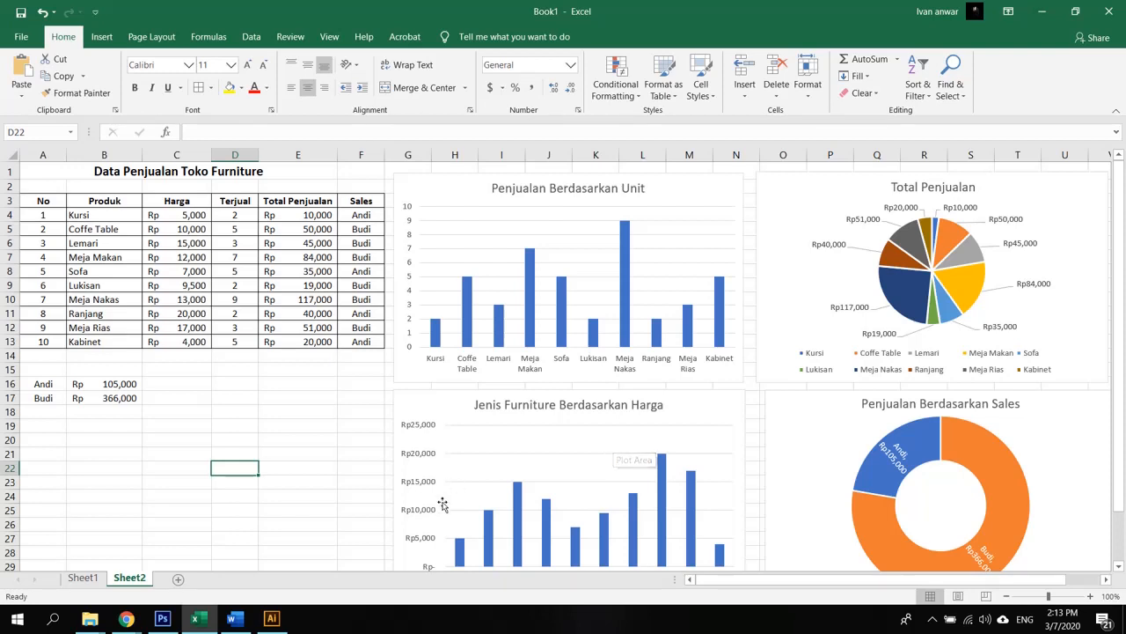
pyautogui.moveTo(195, 204); pyautogui.dragTo(192, 342)
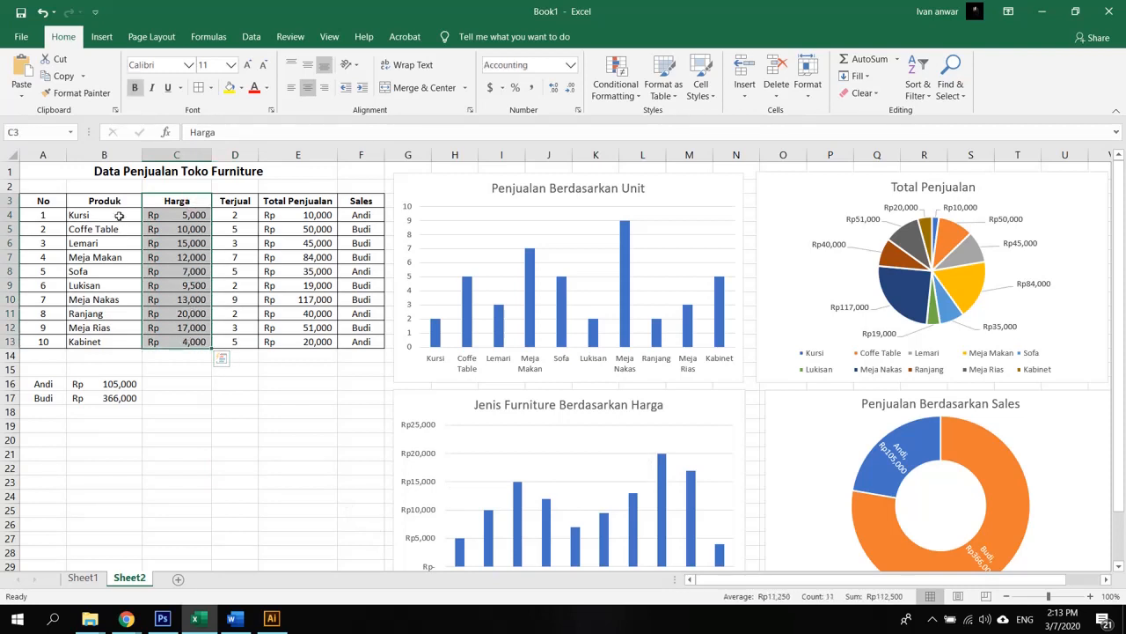
pyautogui.moveTo(110, 201); pyautogui.dragTo(106, 340)
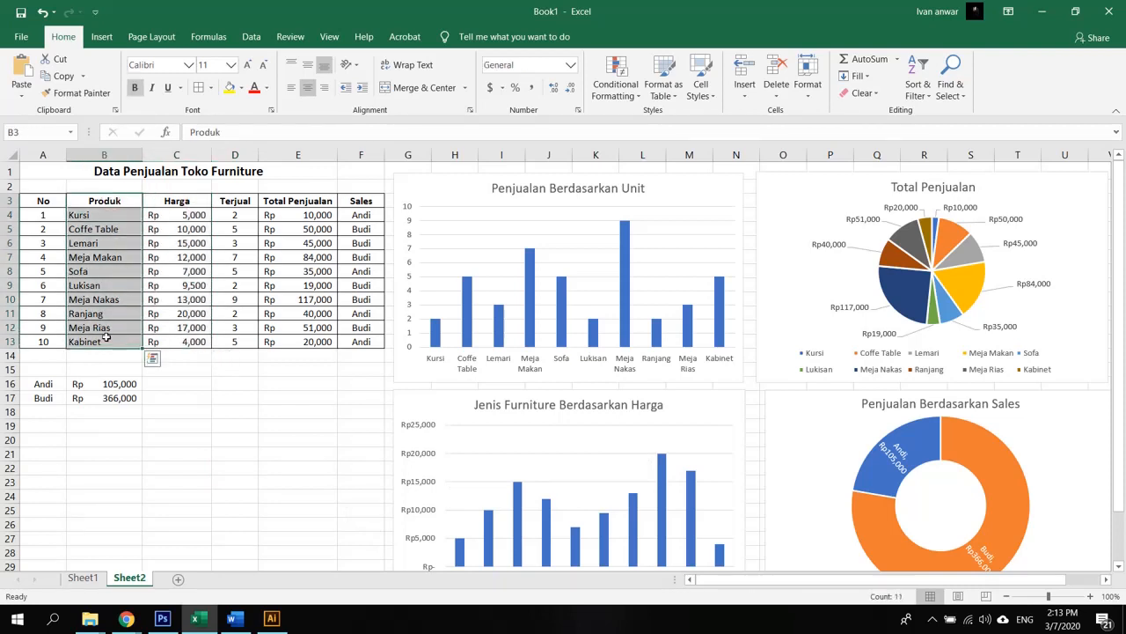
# On Sheet1, insert a 2-D clustered column chart from Produk and Harga (B3:C13) and place it directly below the units chart.
pyautogui.click(83, 578)
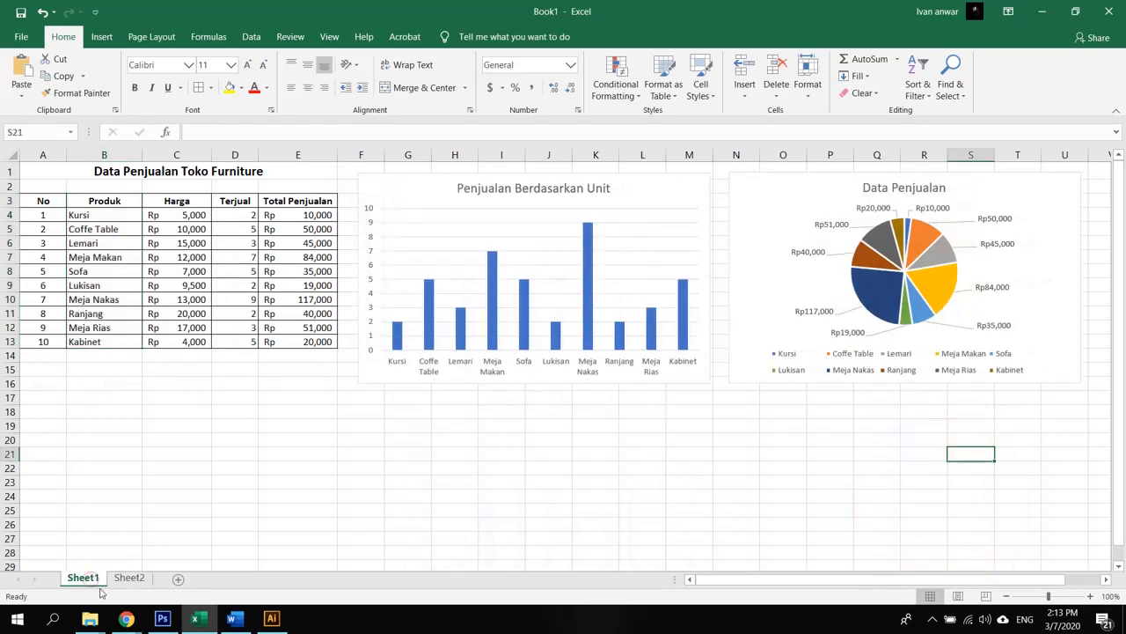
pyautogui.moveTo(98, 200); pyautogui.dragTo(111, 340)
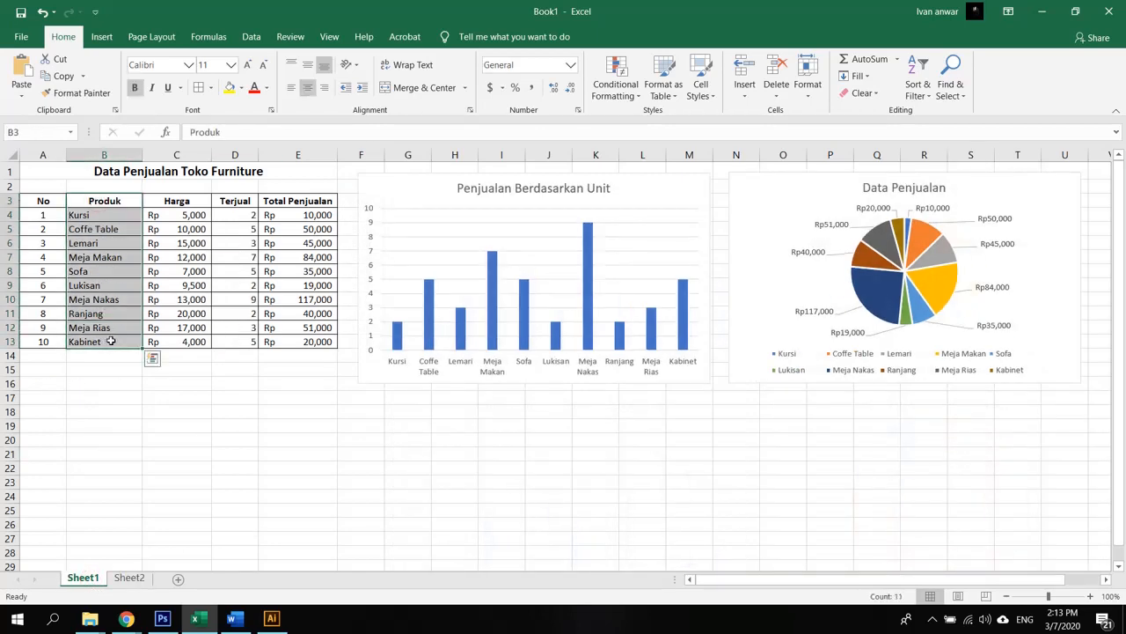
pyautogui.keyDown('ctrl'); pyautogui.moveTo(181, 203); pyautogui.dragTo(177, 352); pyautogui.keyUp('ctrl')
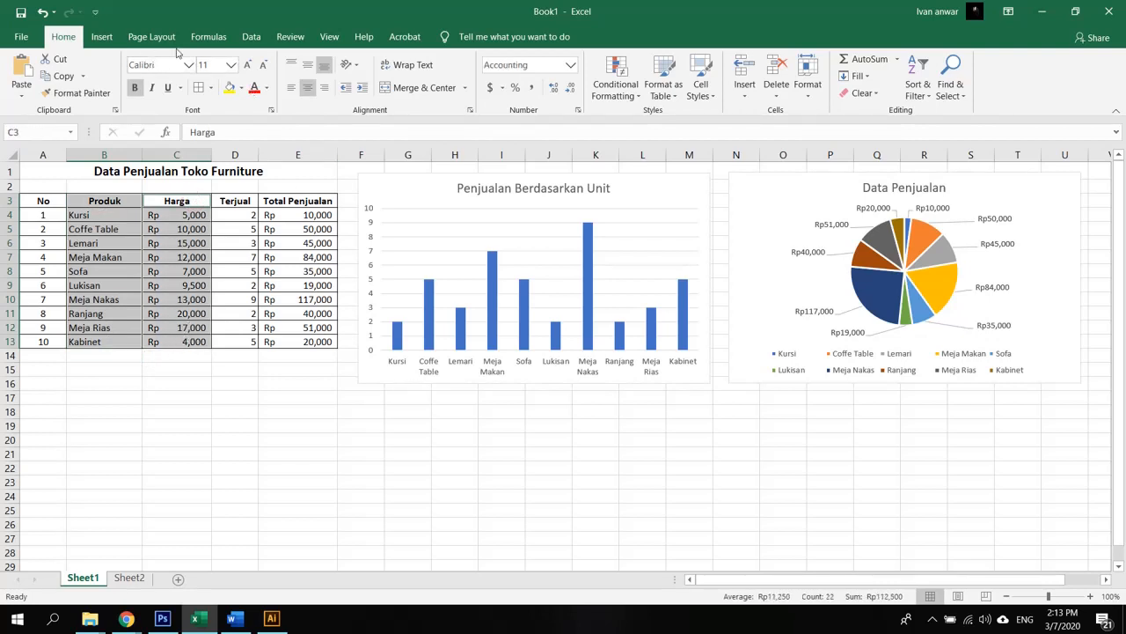
pyautogui.click(102, 37)
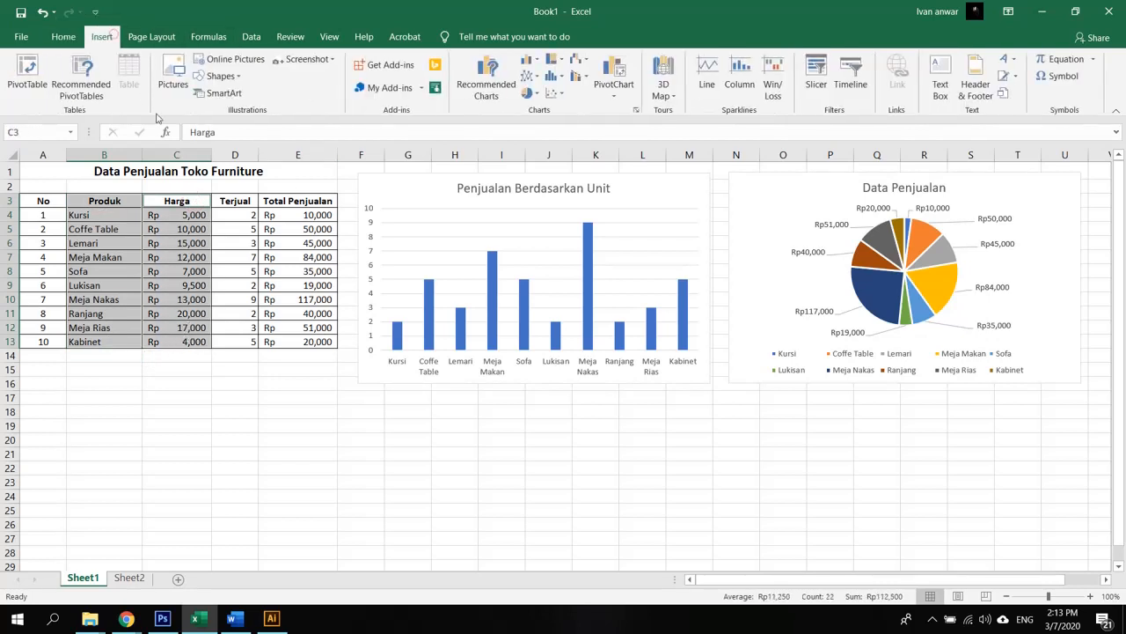
pyautogui.click(539, 60)
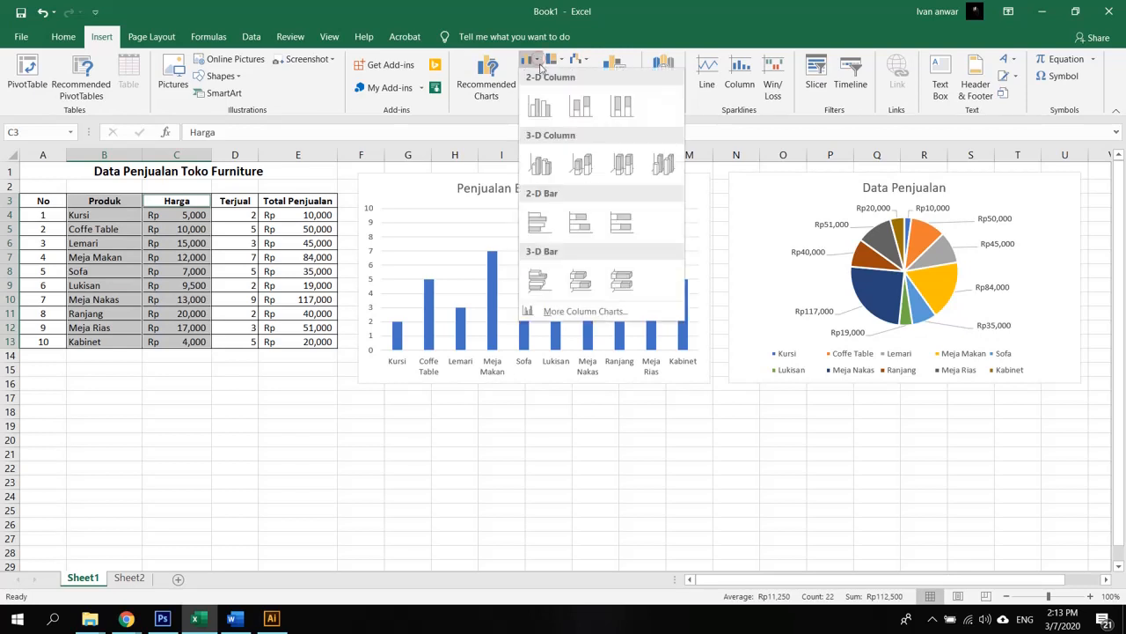
pyautogui.click(540, 108)
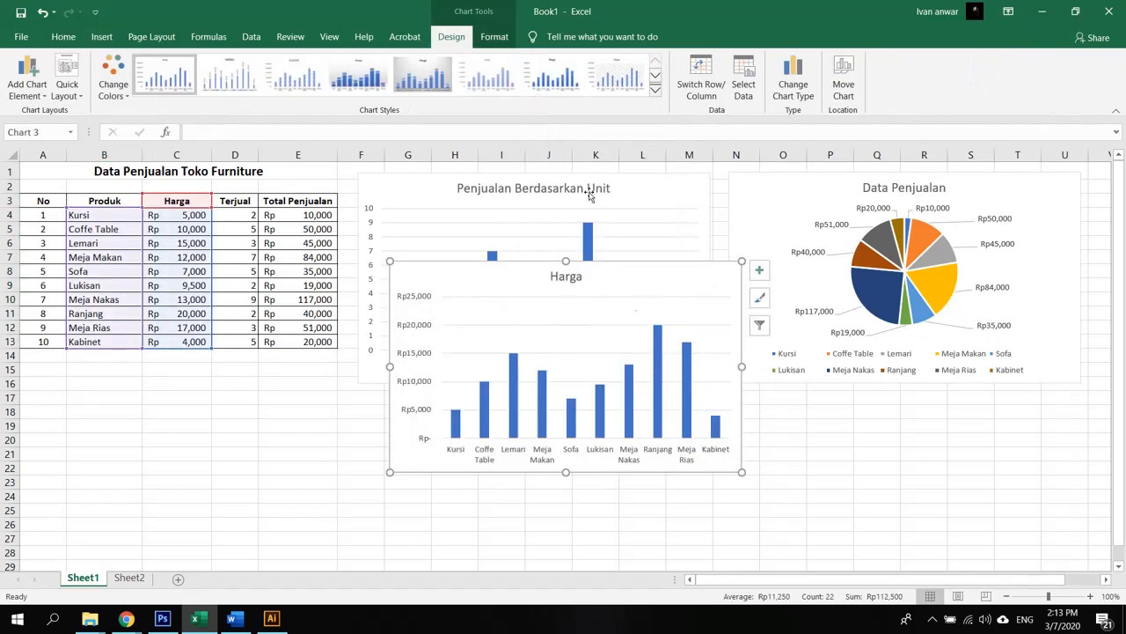
pyautogui.moveTo(624, 337); pyautogui.dragTo(607, 397)
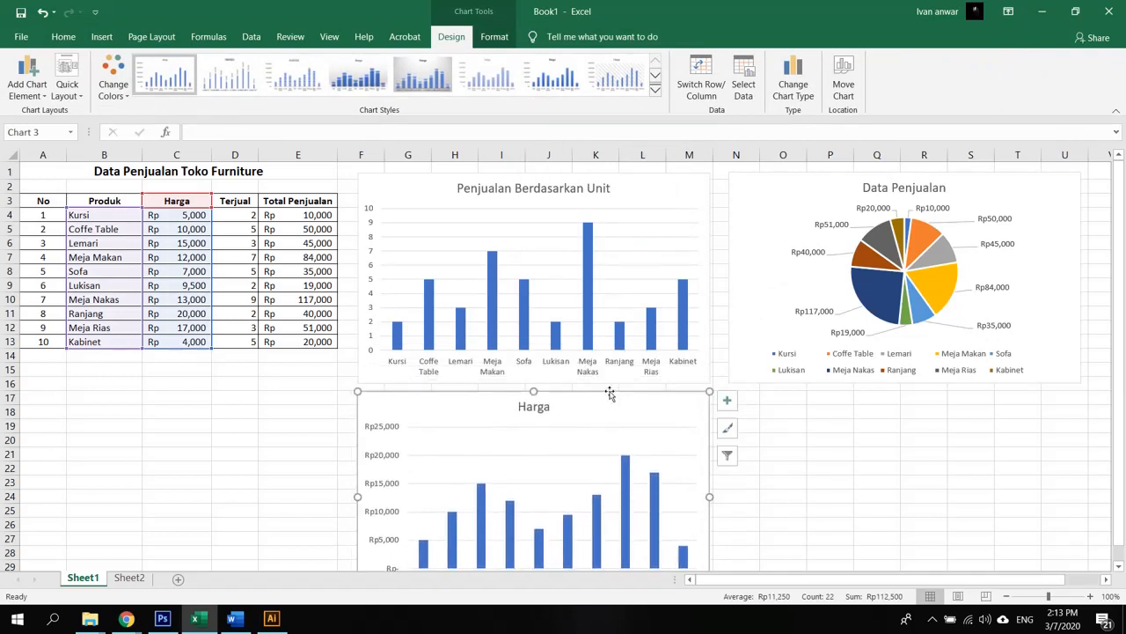
# Retitle the new price chart "Data Produk Berdasarkan Harga".
pyautogui.click(535, 407)
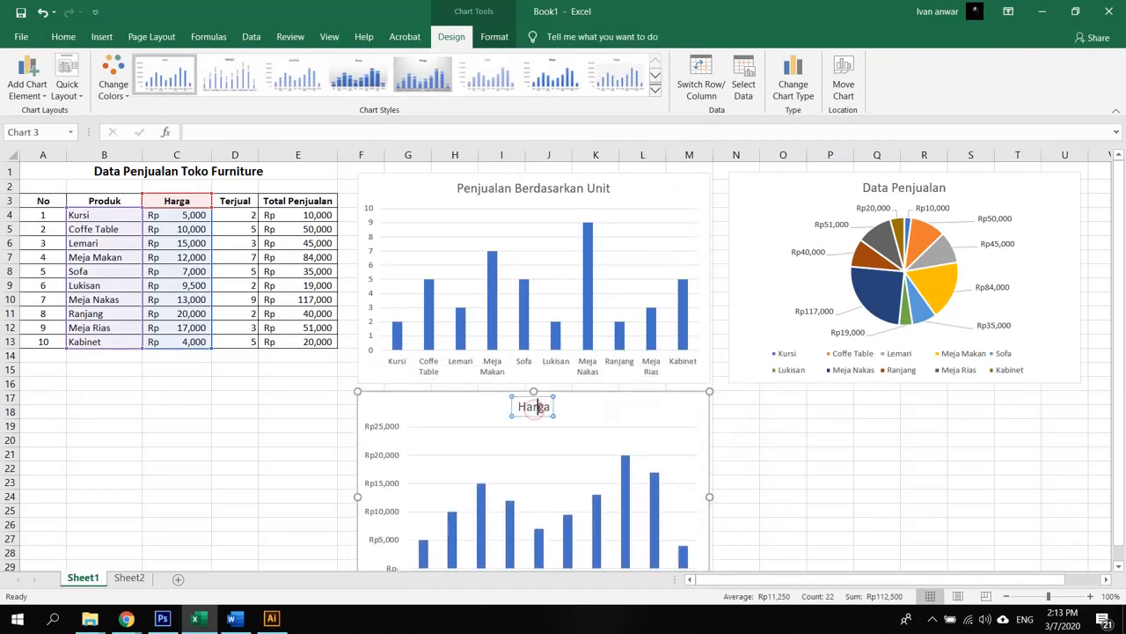
pyautogui.doubleClick(534, 407)
pyautogui.write('Data')
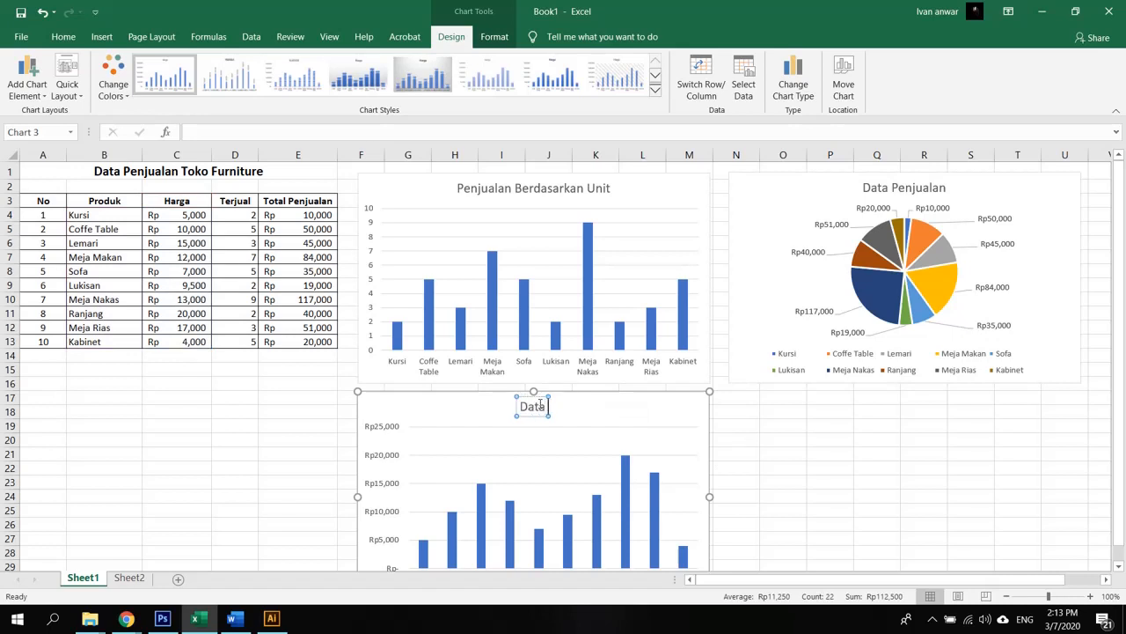
pyautogui.write(' Produk Be')
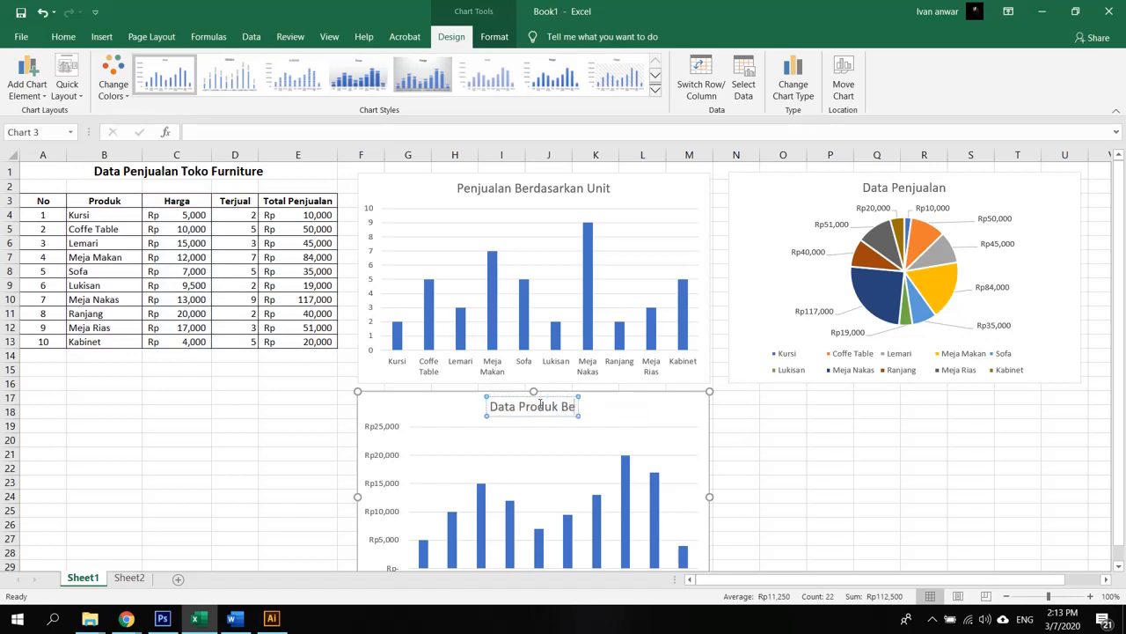
pyautogui.write('rdasarkan Harga')
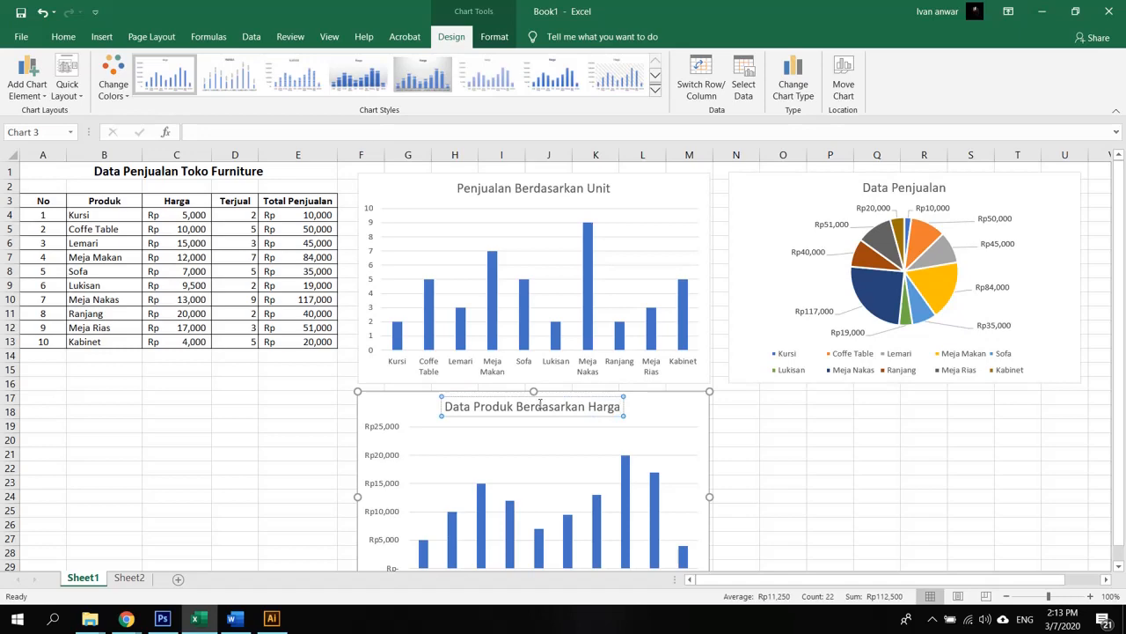
pyautogui.click(788, 471)
# Compare the price chart's Ranjang and Kabinet columns with their Harga values in the Sheet1 table.
pyautogui.scroll(-2, 797, 465)
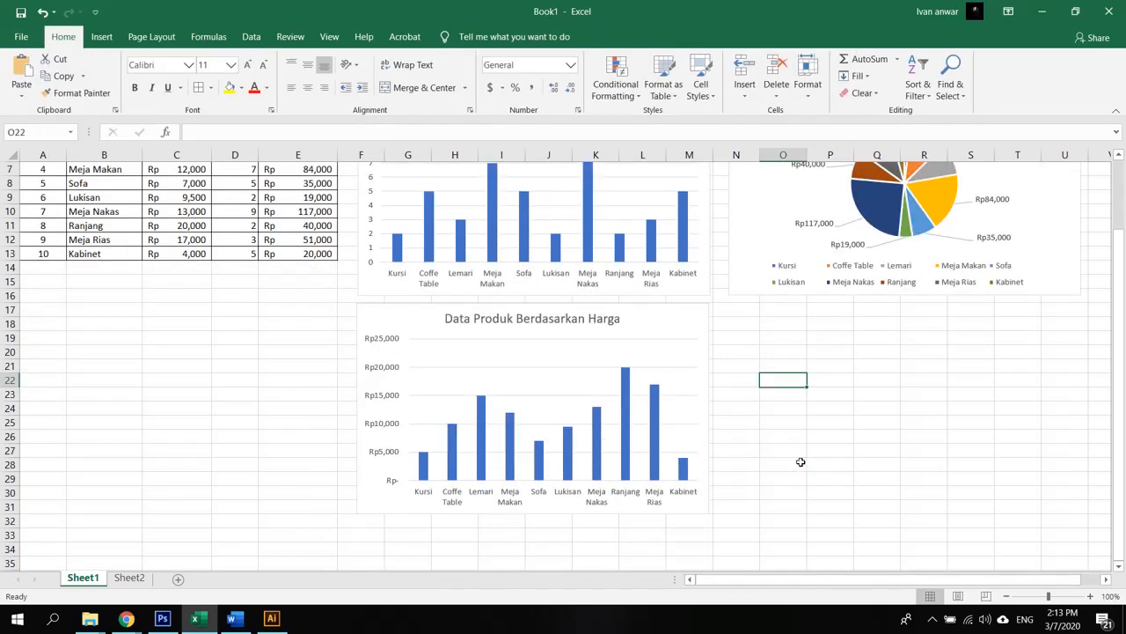
pyautogui.scroll(1, 740, 477)
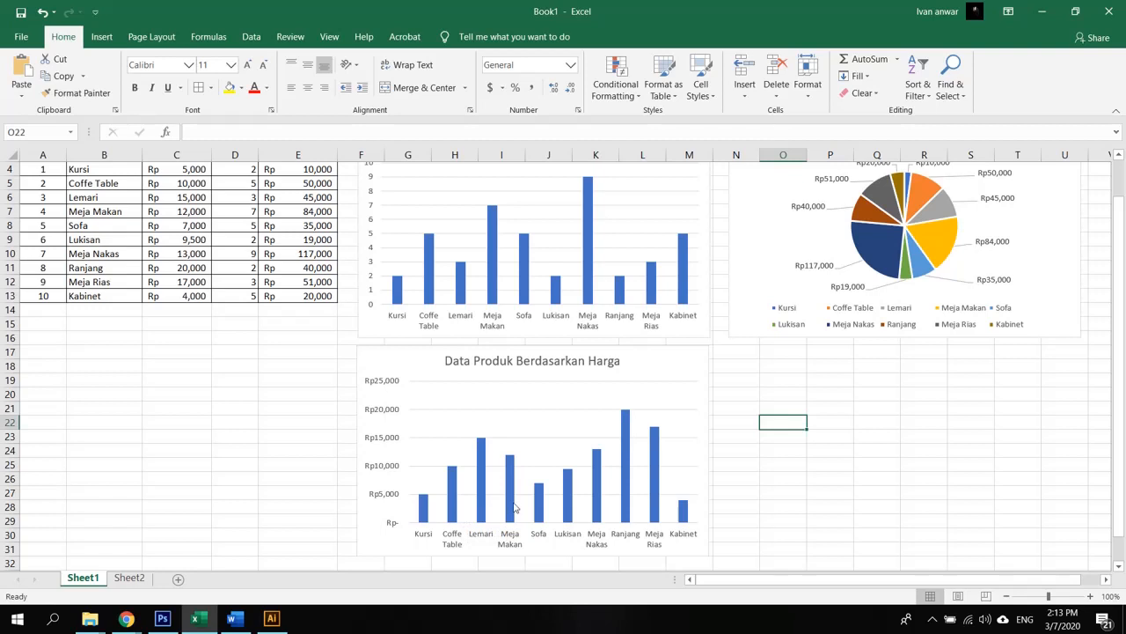
pyautogui.moveTo(515, 508)
pyautogui.click(627, 512)
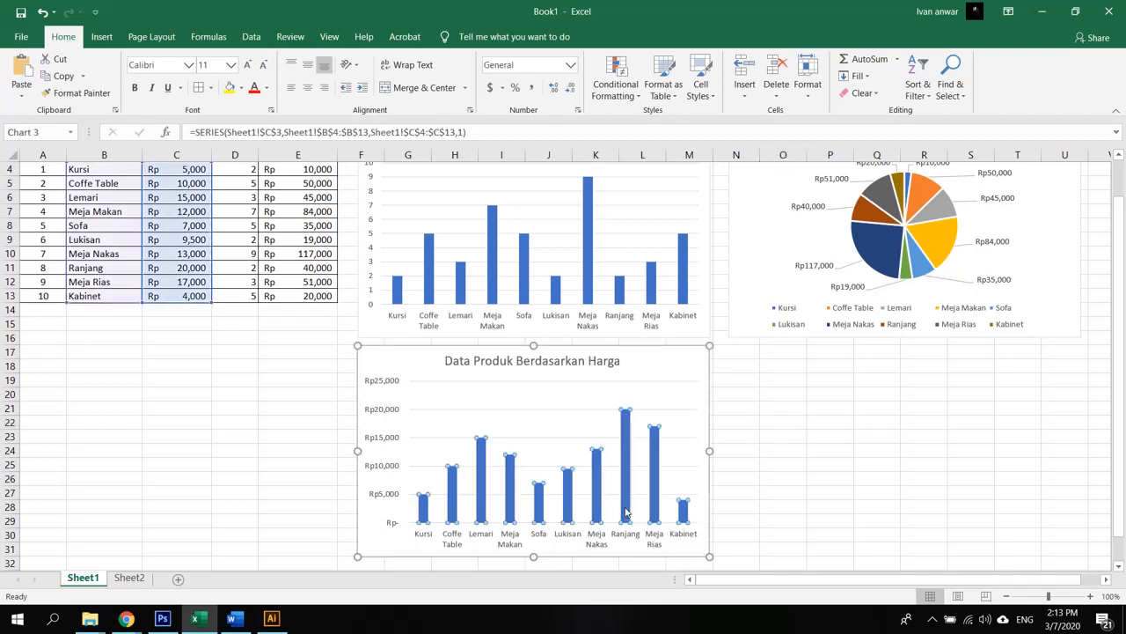
pyautogui.scroll(1, 626, 512)
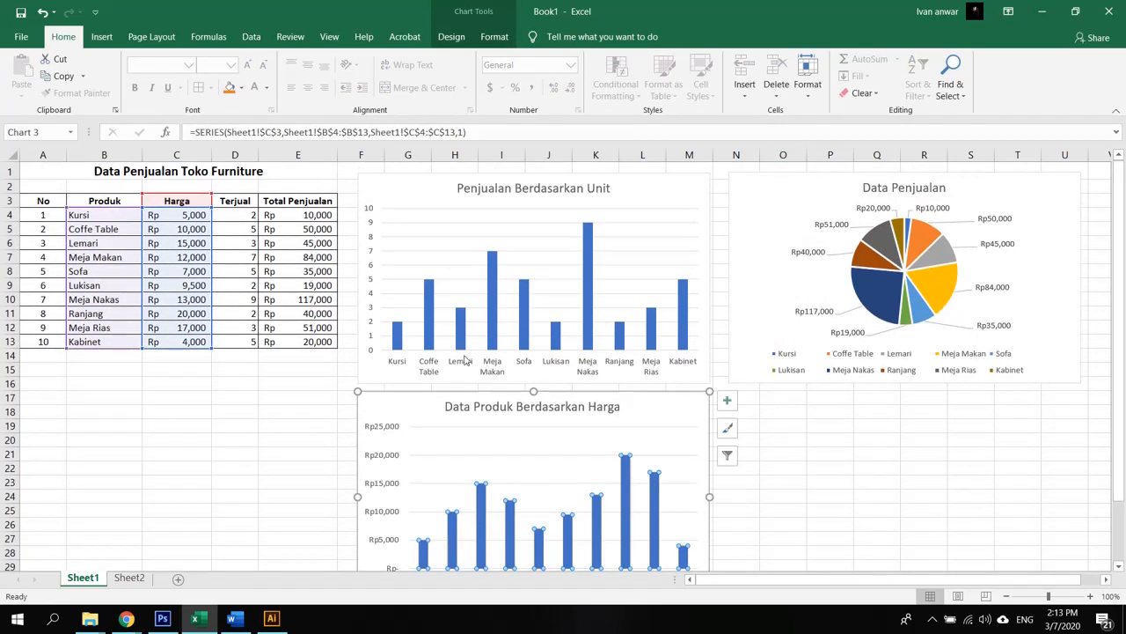
pyautogui.click(121, 412)
pyautogui.click(89, 314)
pyautogui.click(165, 314)
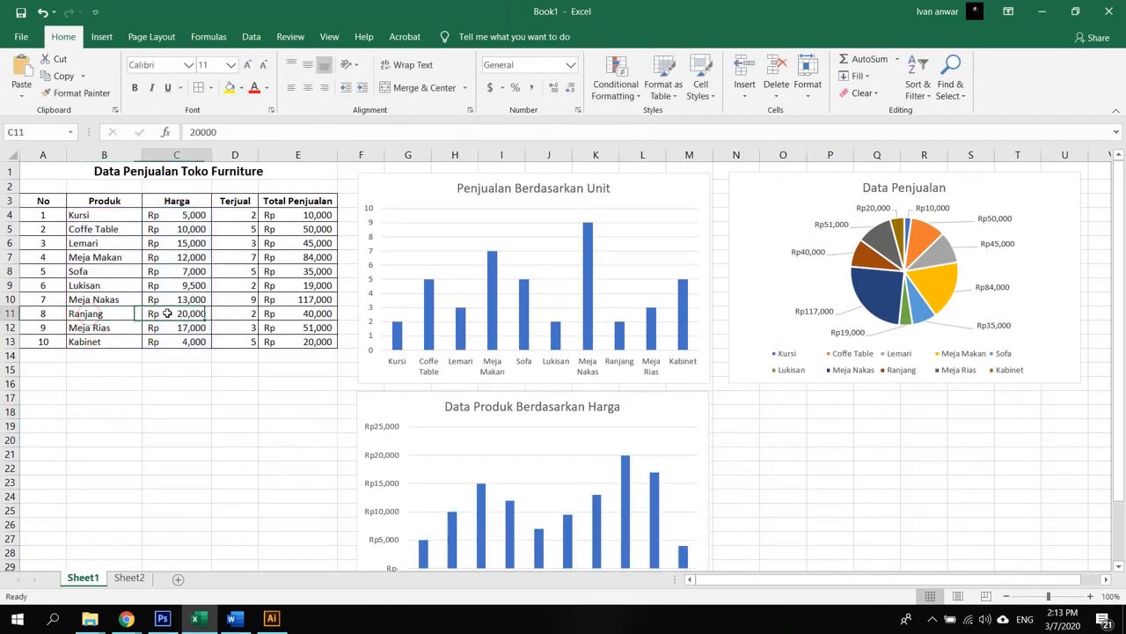
pyautogui.scroll(-1, 232, 446)
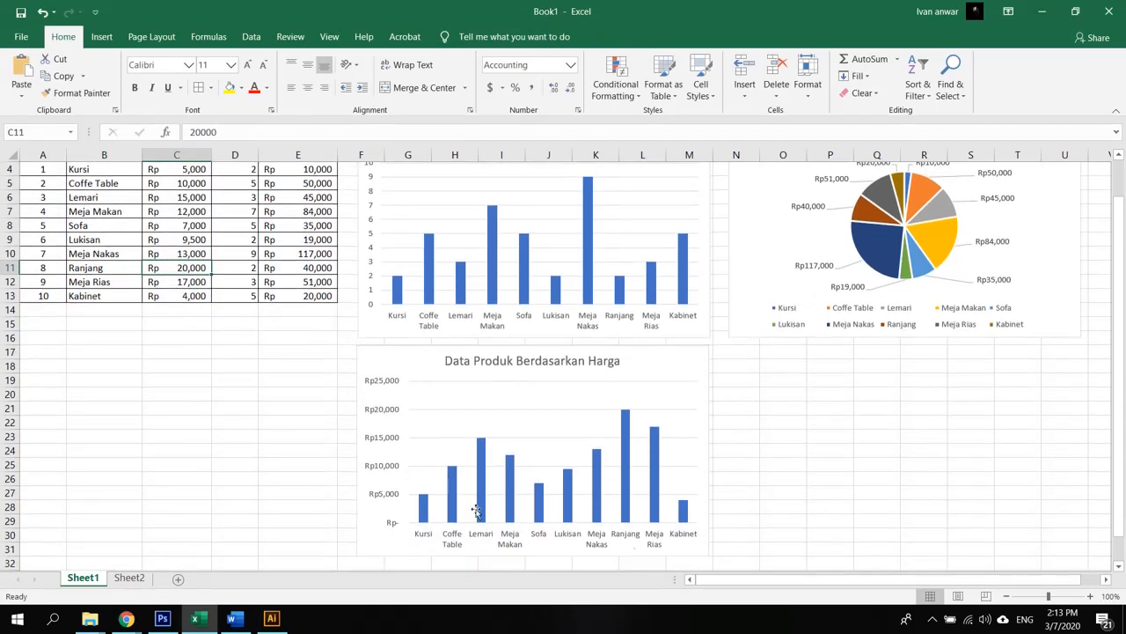
pyautogui.click(689, 511)
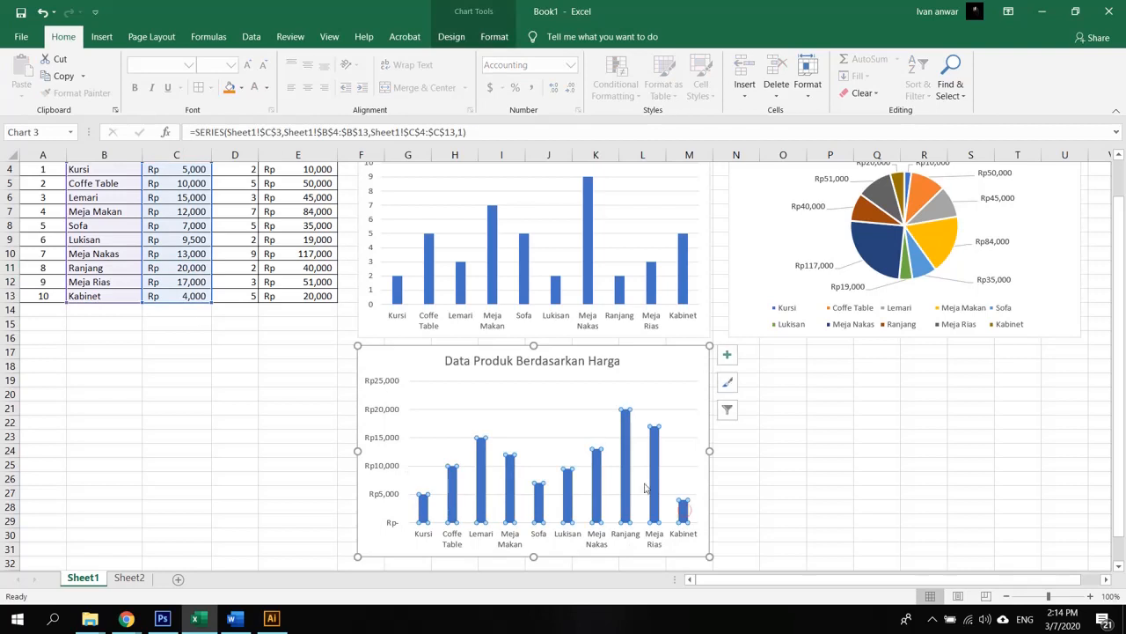
pyautogui.click(169, 297)
pyautogui.scroll(1, 169, 299)
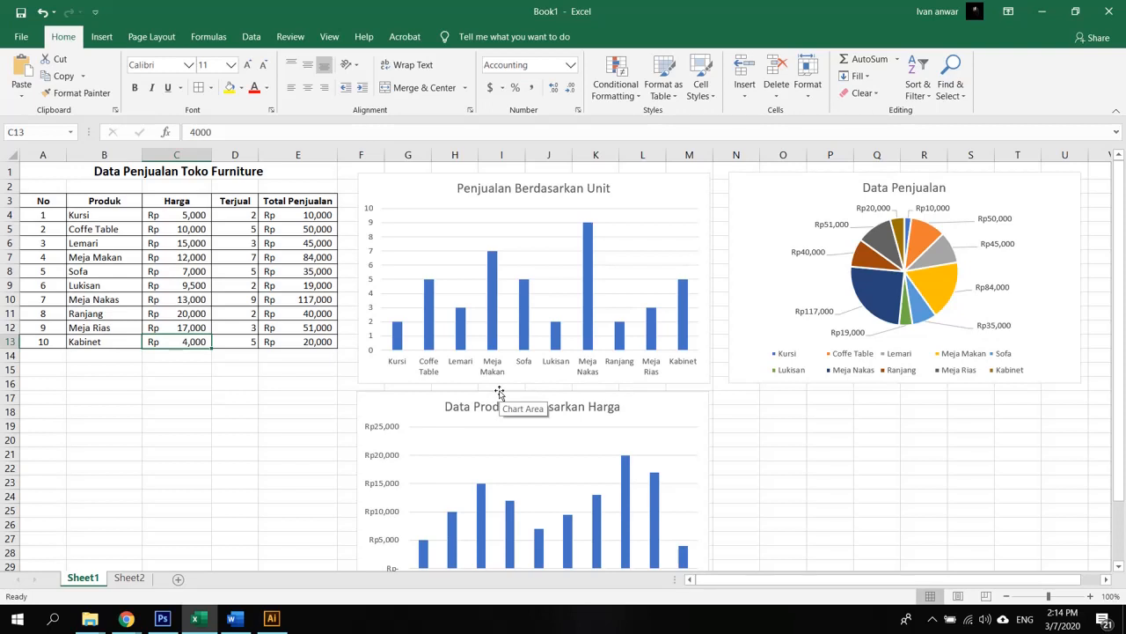
# Examine Sheet2's Penjualan Berdasarkan Sales doughnut chart, the Sales column and the per-salesperson total formulas in B16 and B17.
pyautogui.click(129, 577)
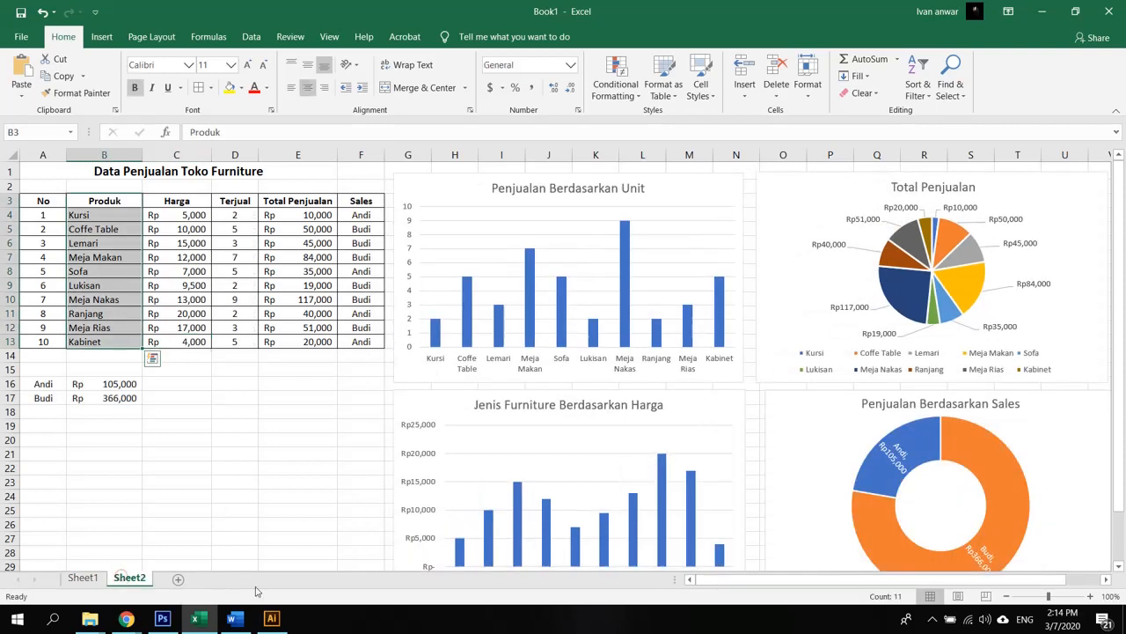
pyautogui.click(931, 411)
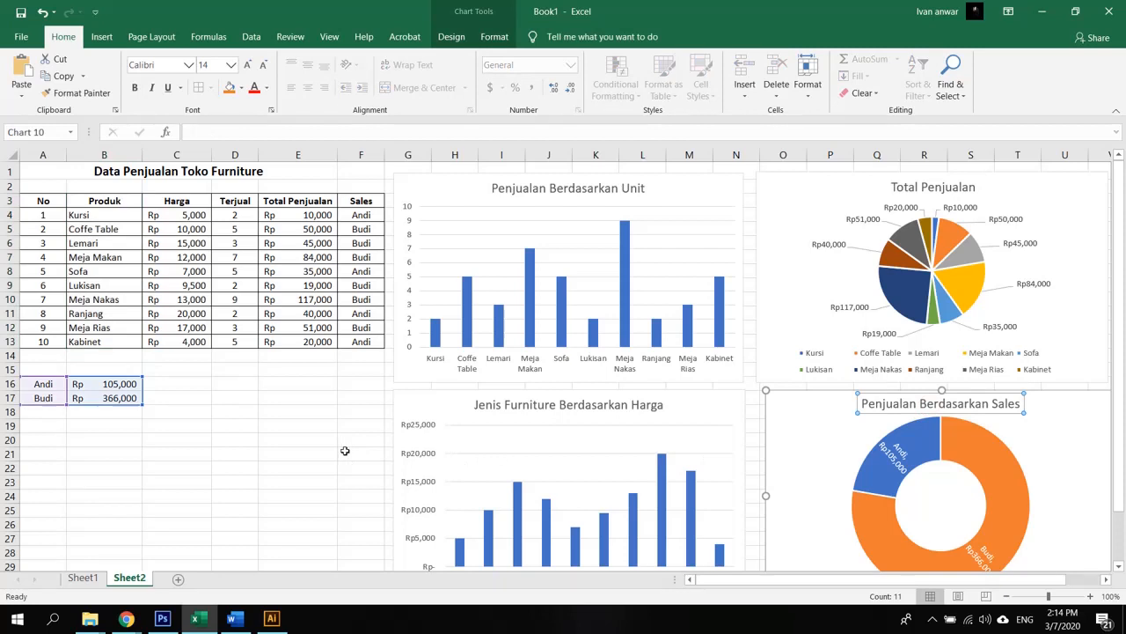
pyautogui.scroll(-1, 879, 445)
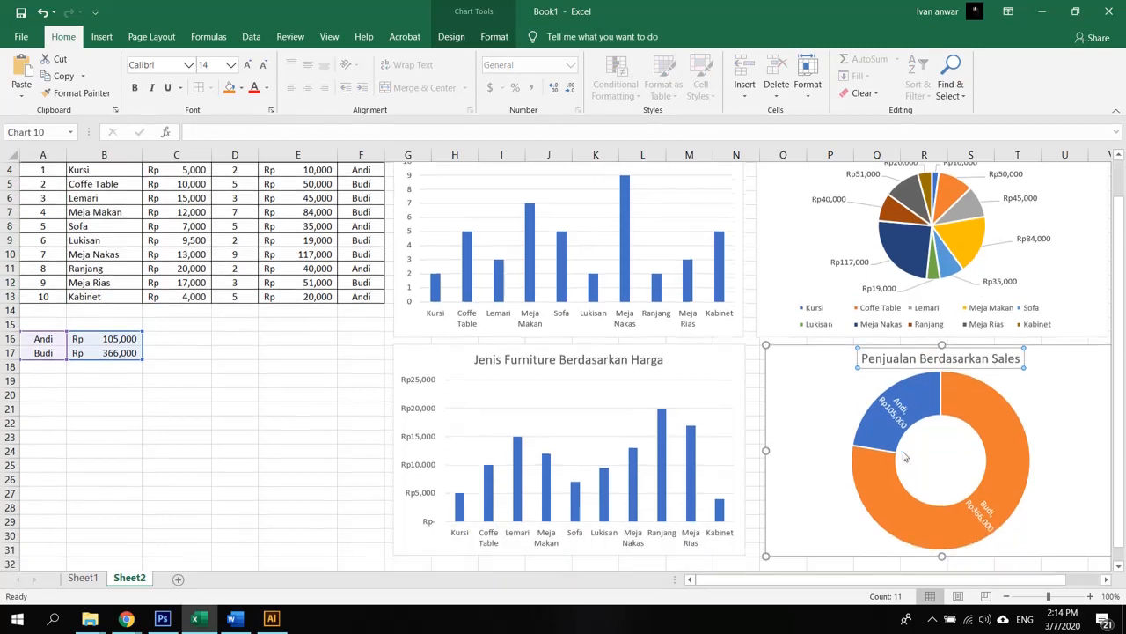
pyautogui.click(906, 413)
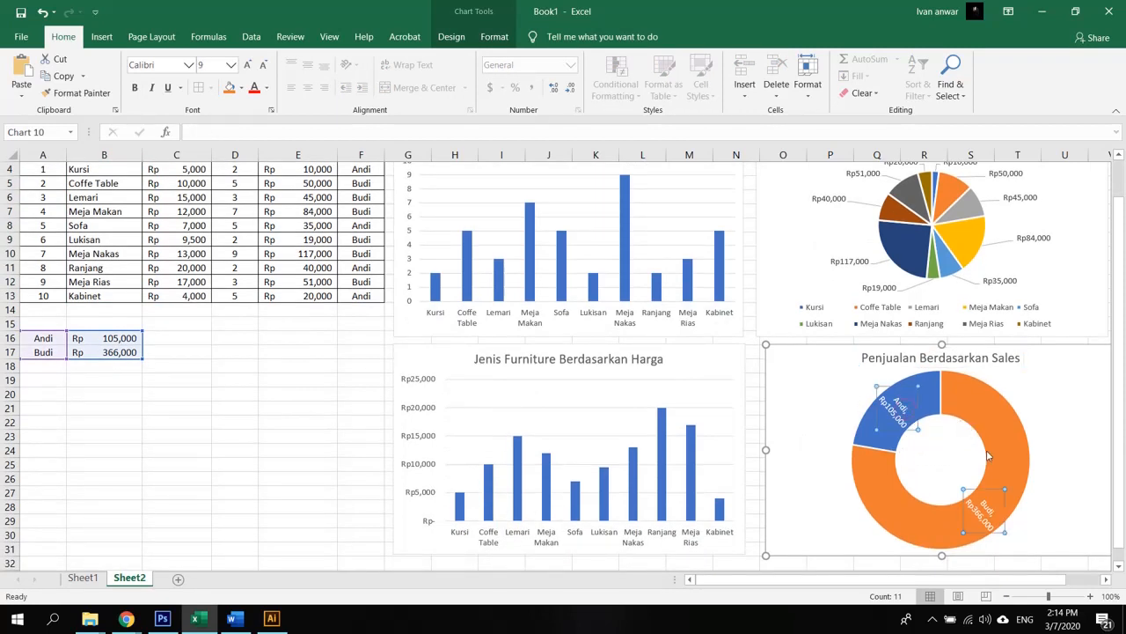
pyautogui.scroll(1, 254, 374)
pyautogui.moveTo(364, 216); pyautogui.dragTo(352, 341)
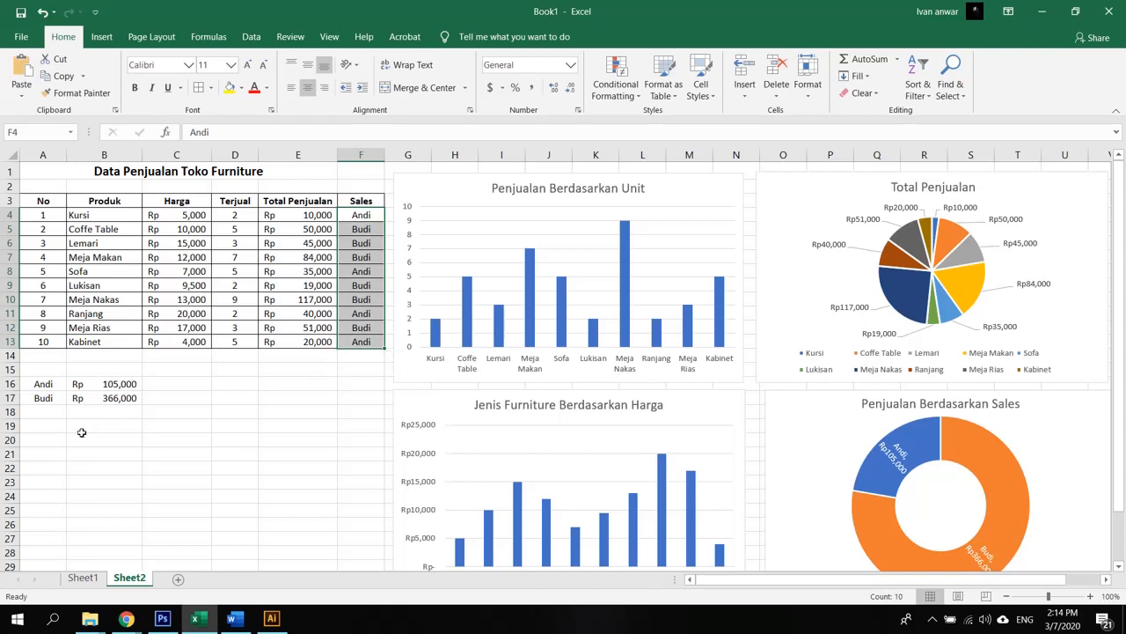
pyautogui.click(49, 390)
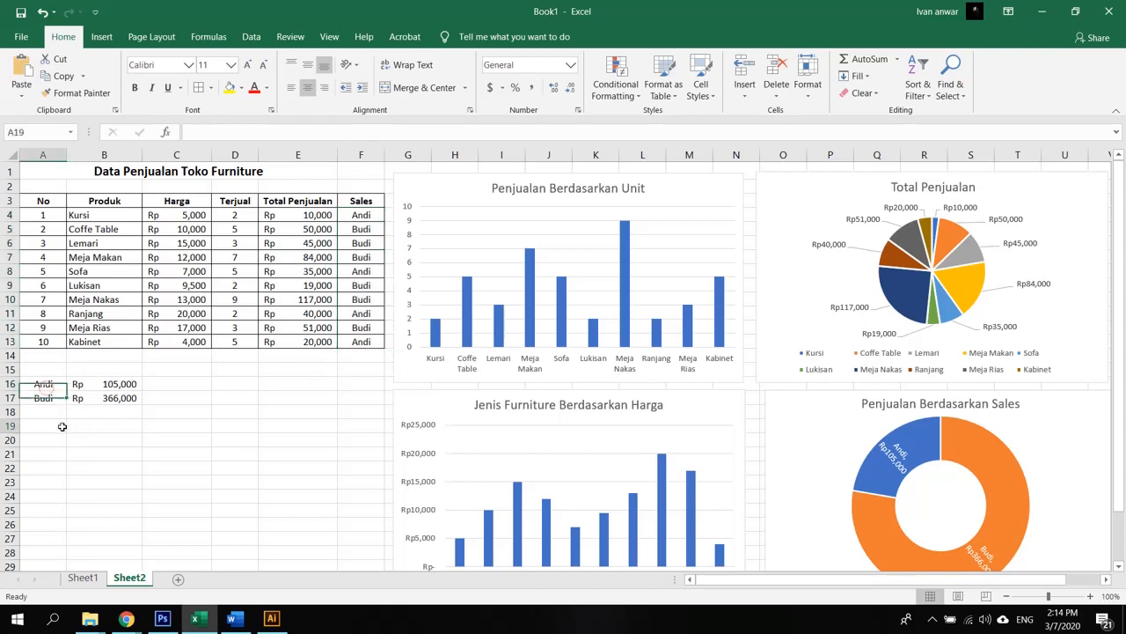
pyautogui.click(48, 397)
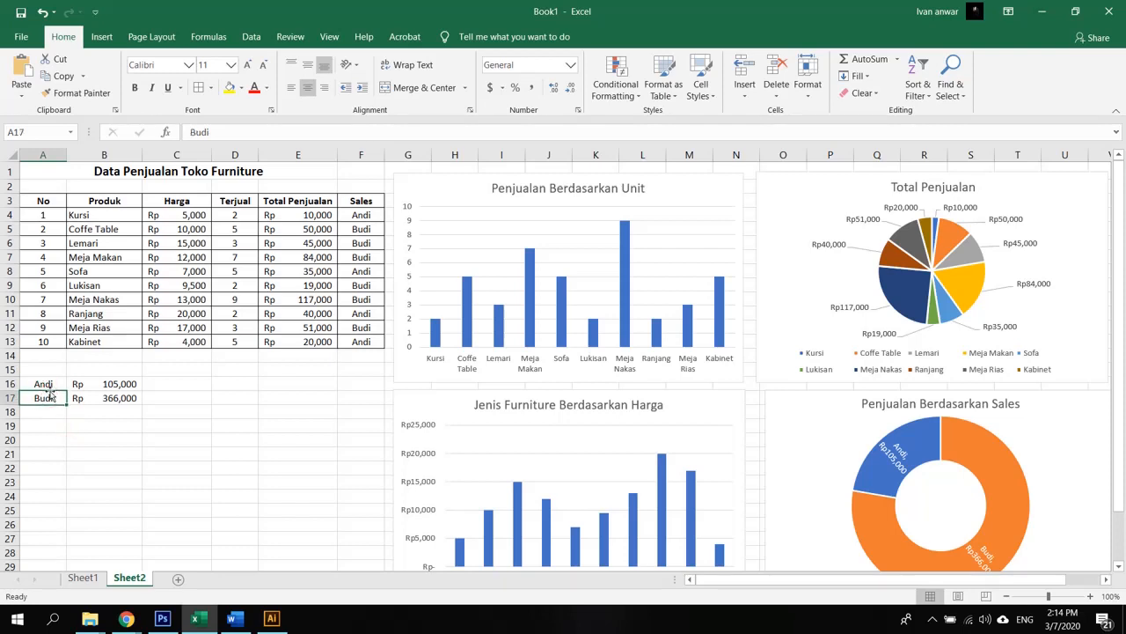
pyautogui.click(51, 385)
pyautogui.click(109, 386)
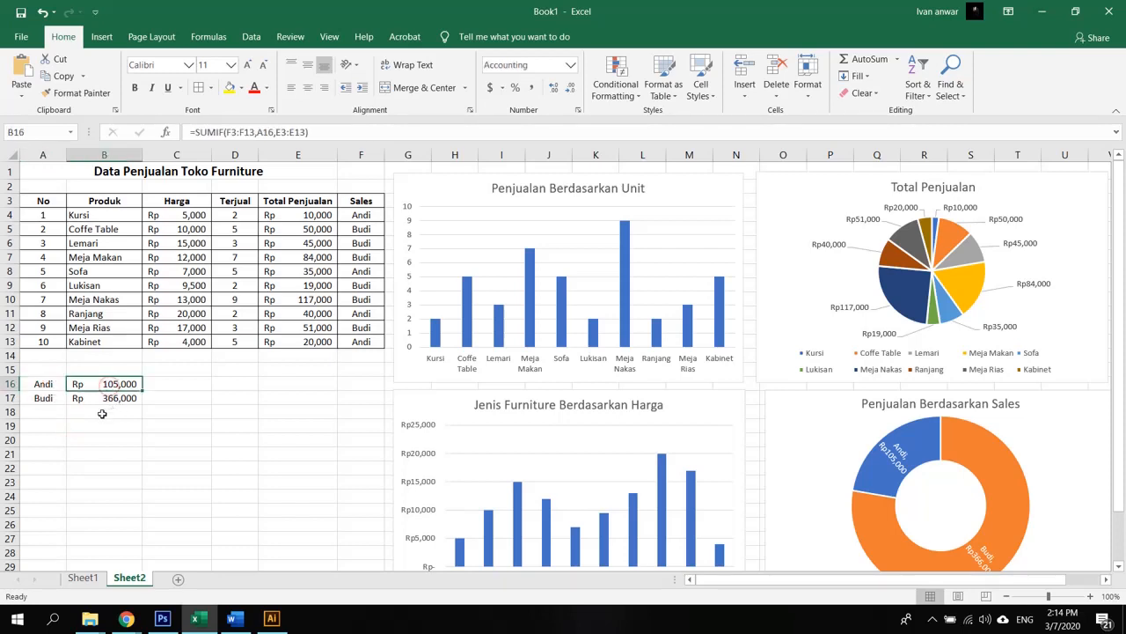
pyautogui.click(43, 396)
pyautogui.click(97, 397)
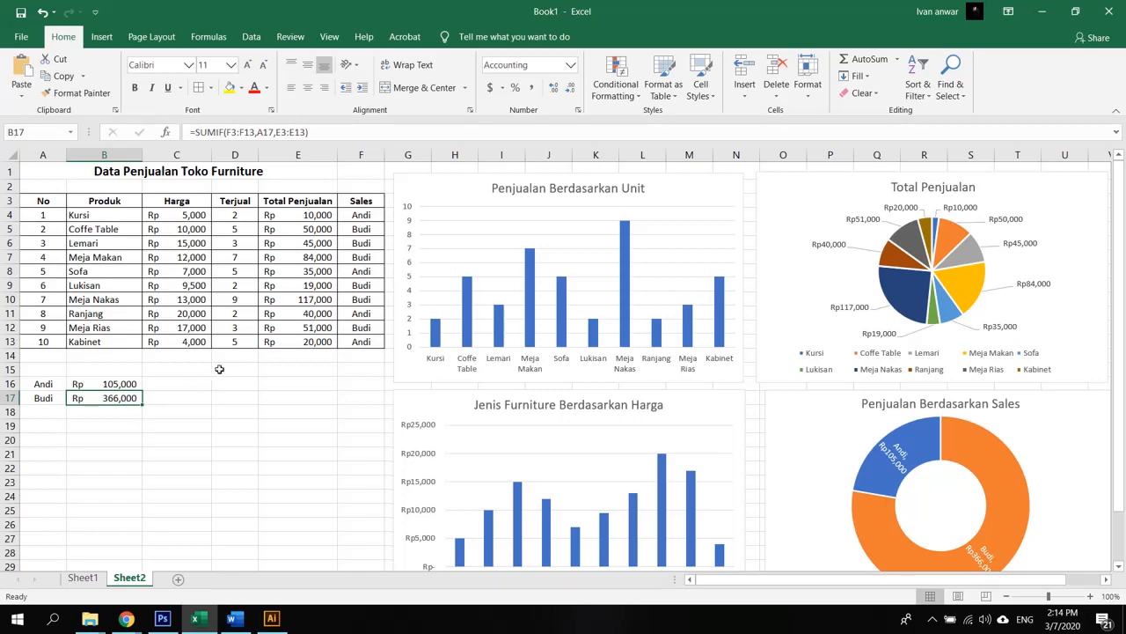
# Copy Sheet2's furniture table with the Sales column and per-salesperson totals (A1:F17) onto Sheet1 at A1, replacing the existing data.
pyautogui.click(83, 578)
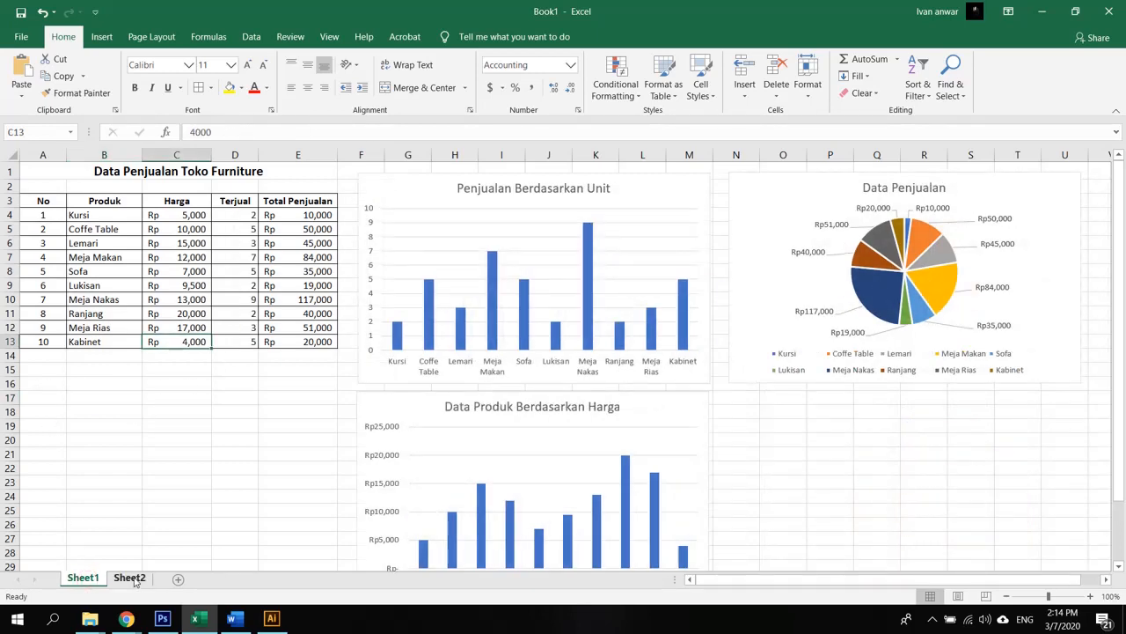
pyautogui.click(129, 578)
pyautogui.moveTo(27, 384); pyautogui.dragTo(102, 395)
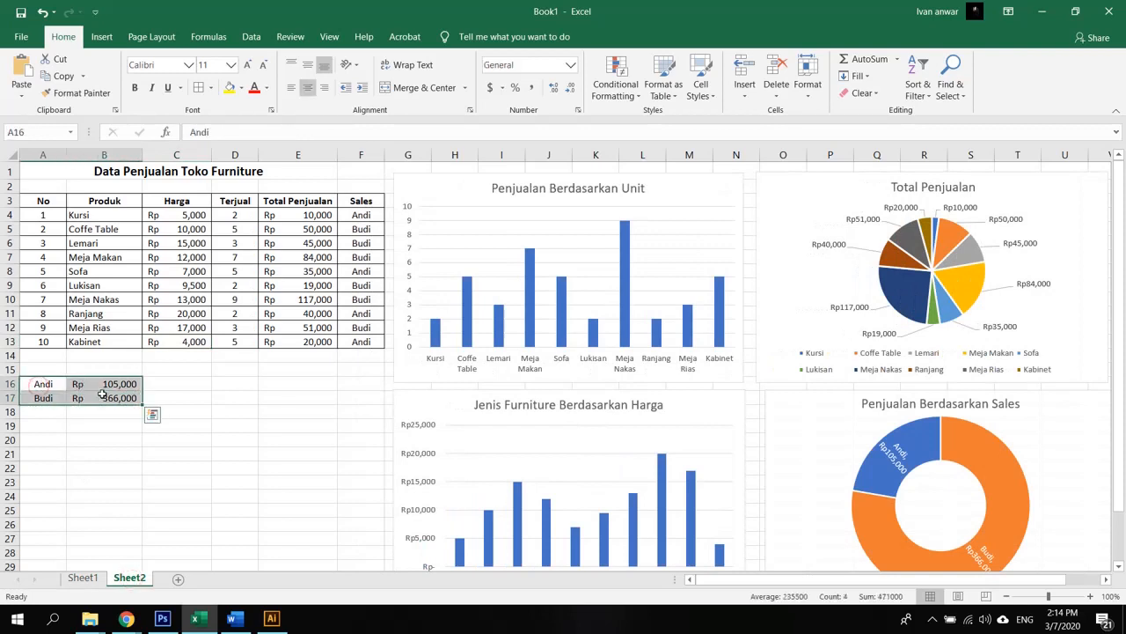
pyautogui.hotkey('ctrl', 'c')
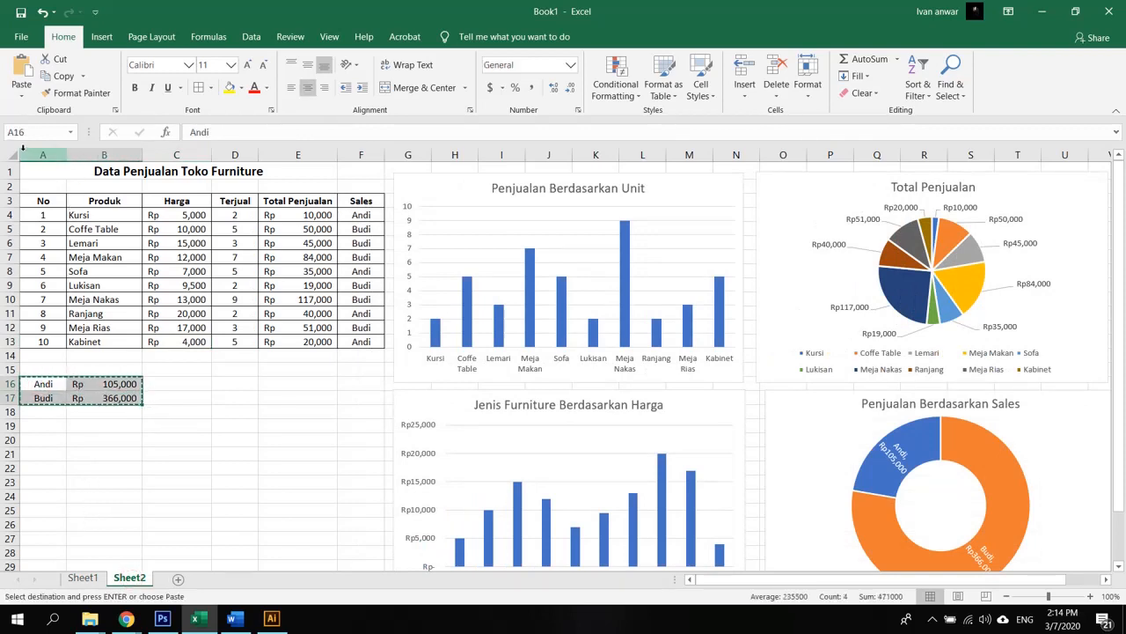
pyautogui.moveTo(36, 172); pyautogui.dragTo(349, 400)
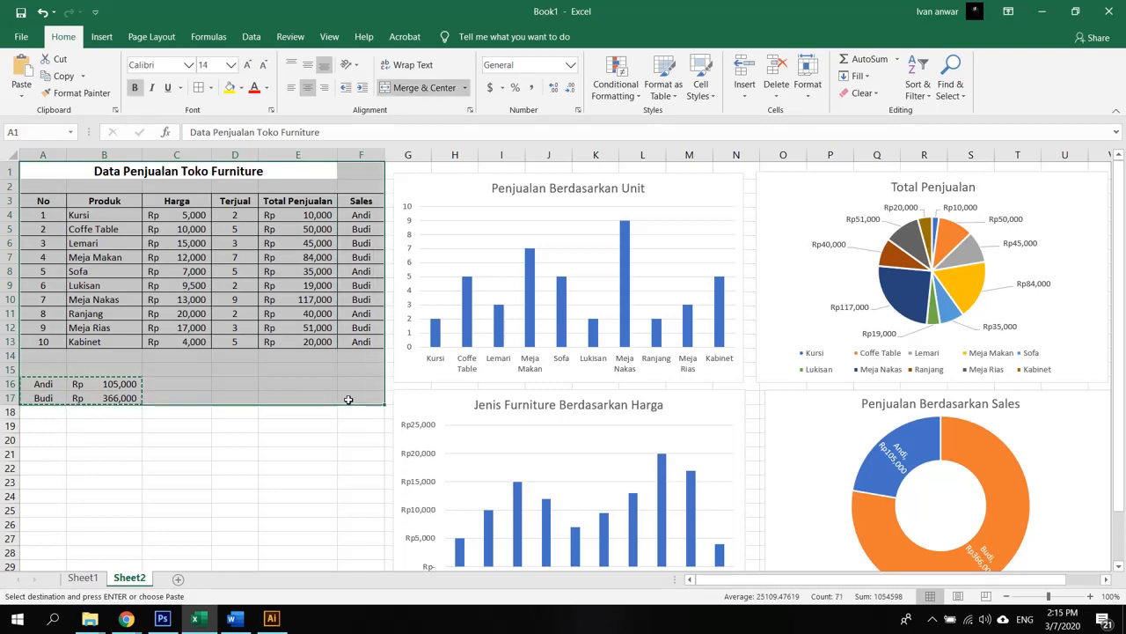
pyautogui.click(82, 577)
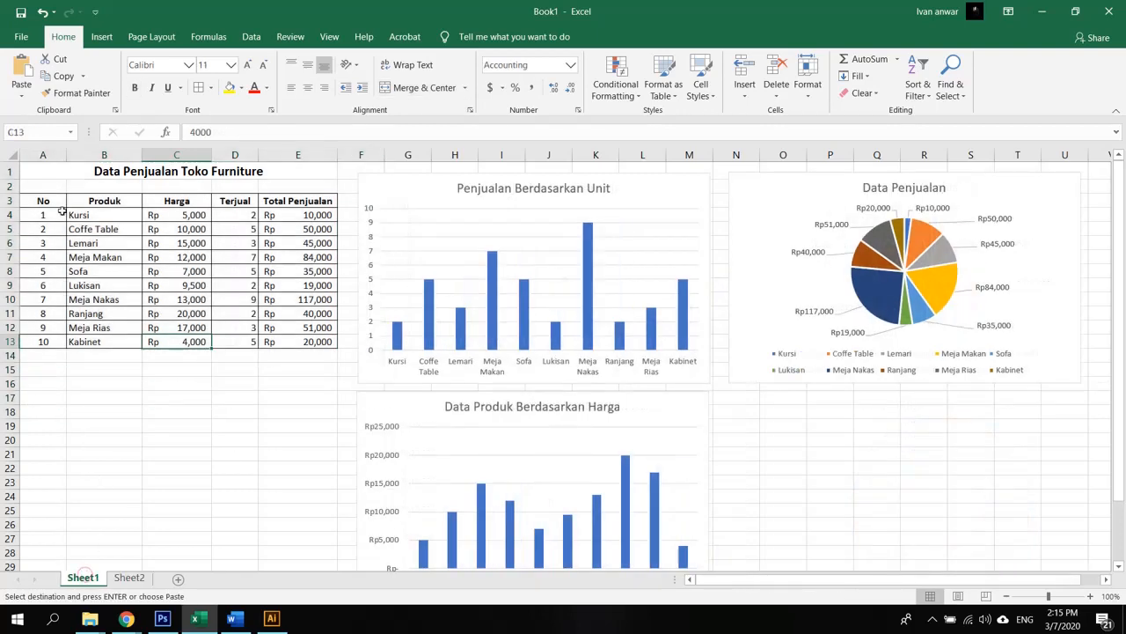
pyautogui.click(35, 167)
pyautogui.hotkey('ctrl', 'v')
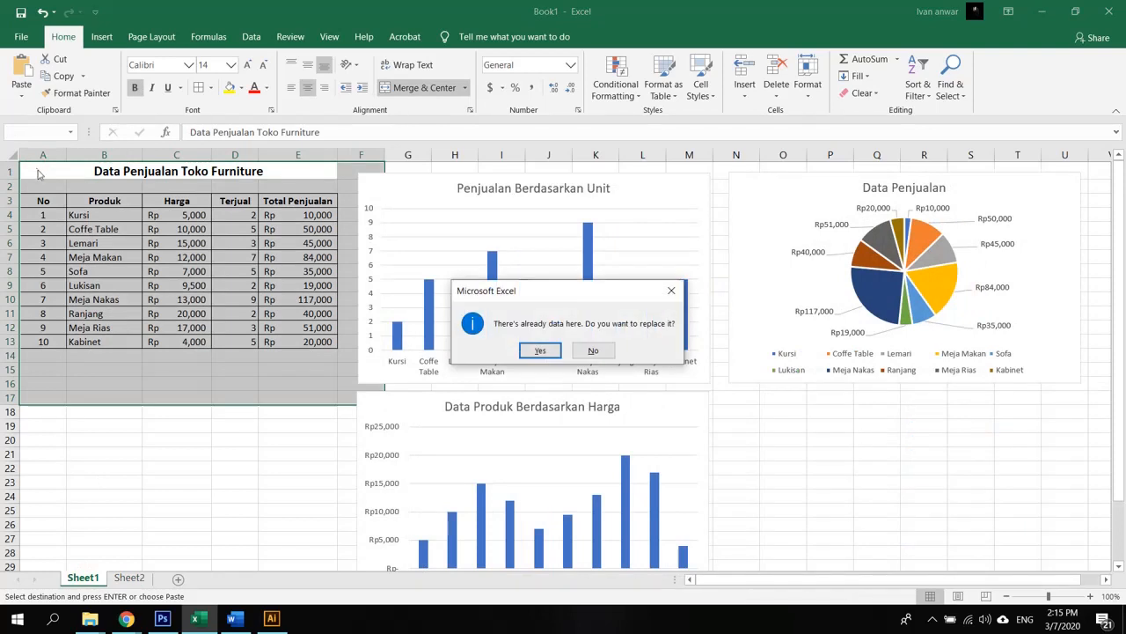
pyautogui.click(537, 349)
pyautogui.click(214, 430)
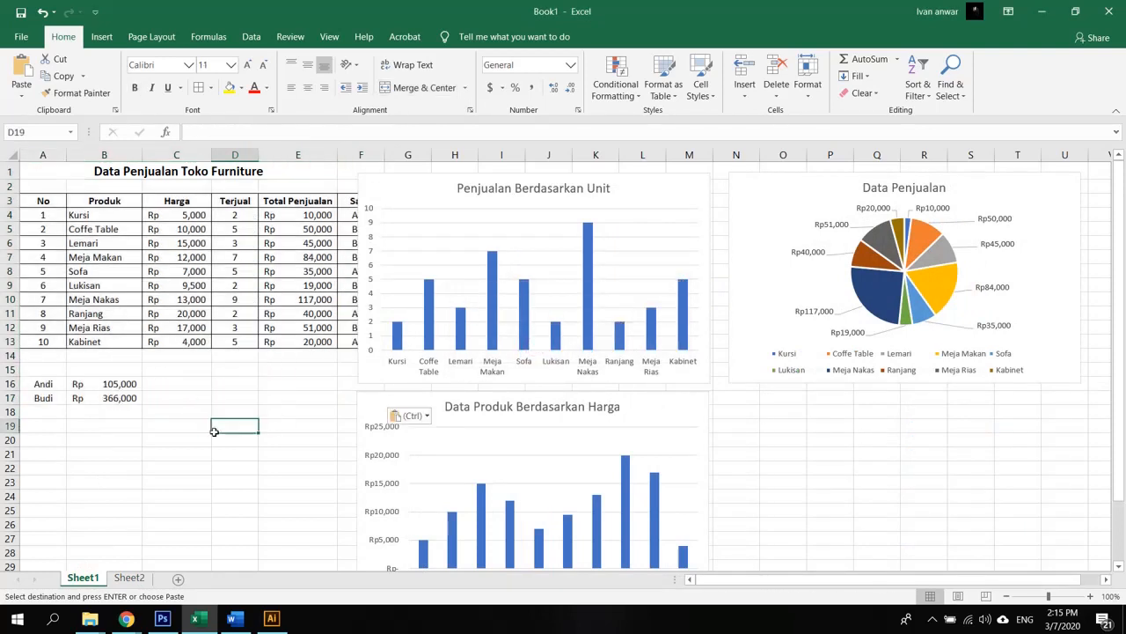
# Shift Sheet1's units and price column charts sideways so they clear the Sales column, keeping them aligned with each other.
pyautogui.moveTo(402, 188); pyautogui.dragTo(425, 187)
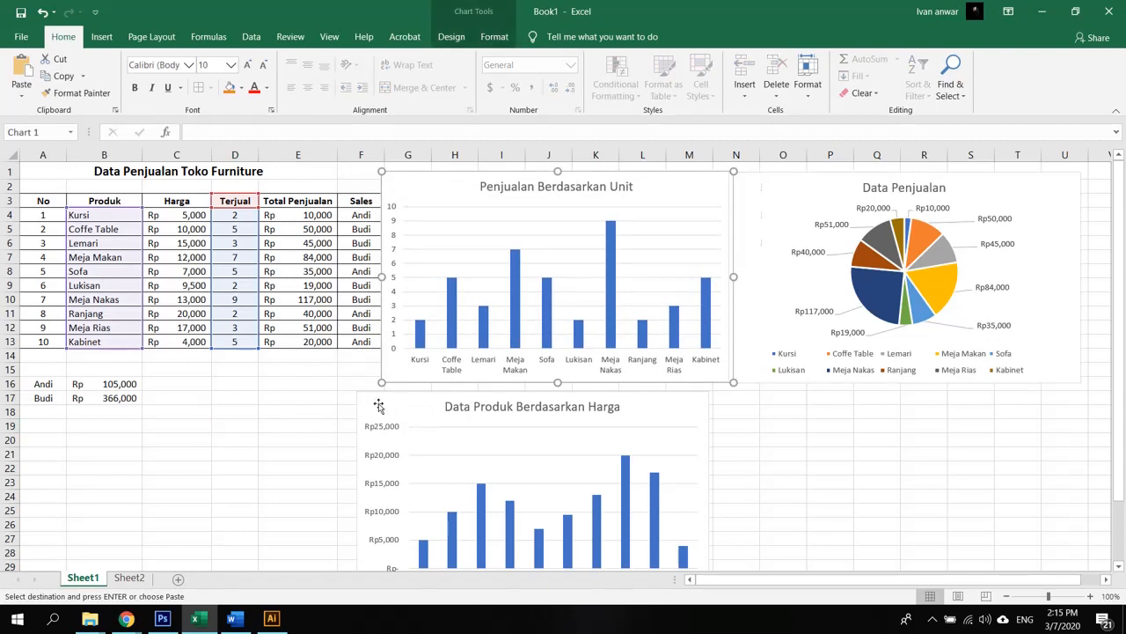
pyautogui.moveTo(377, 405); pyautogui.dragTo(402, 397)
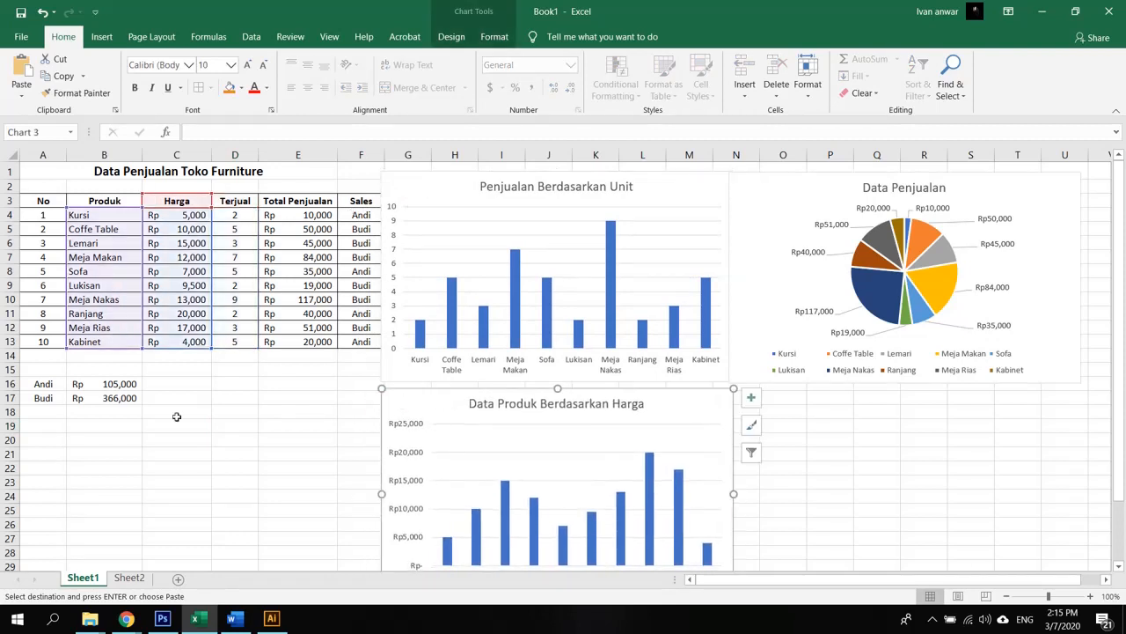
pyautogui.click(118, 385)
pyautogui.click(137, 413)
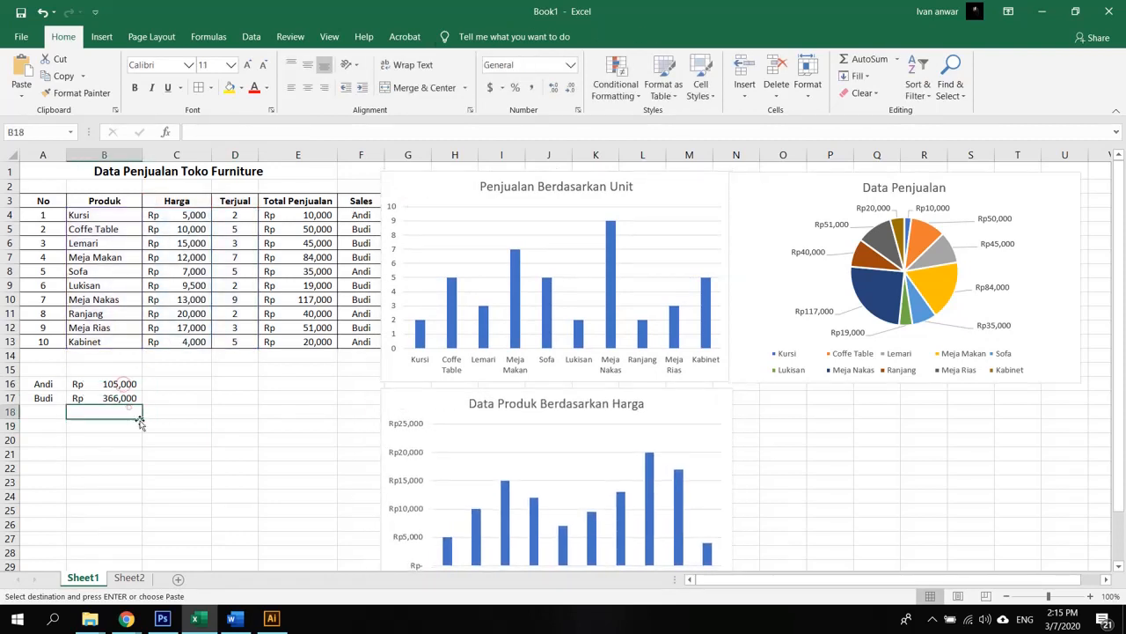
# Insert a Sunburst chart on Sheet1 from the per-salesperson totals in A16:B17, using Sheet2's sales ring chart as the reference.
pyautogui.click(136, 580)
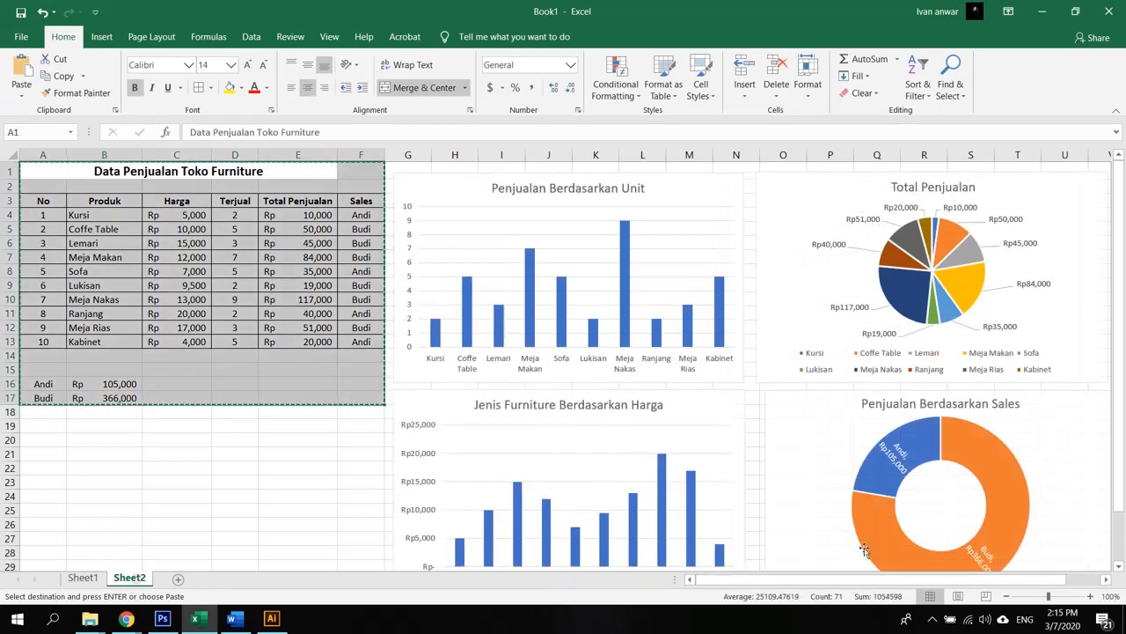
pyautogui.click(88, 581)
pyautogui.click(105, 452)
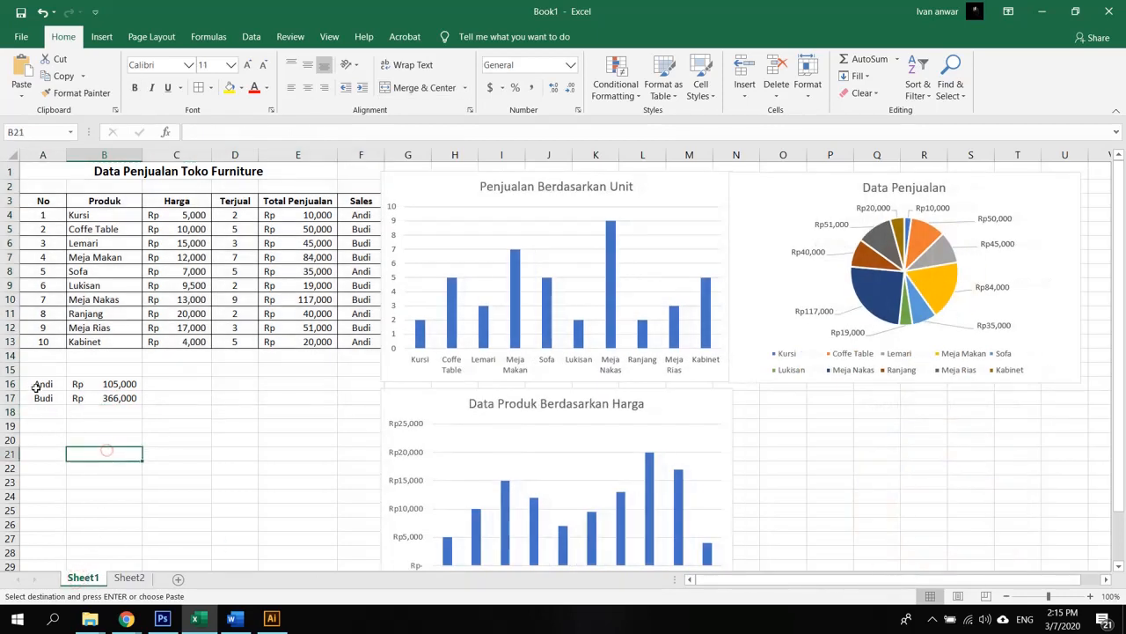
pyautogui.moveTo(36, 387); pyautogui.dragTo(113, 399)
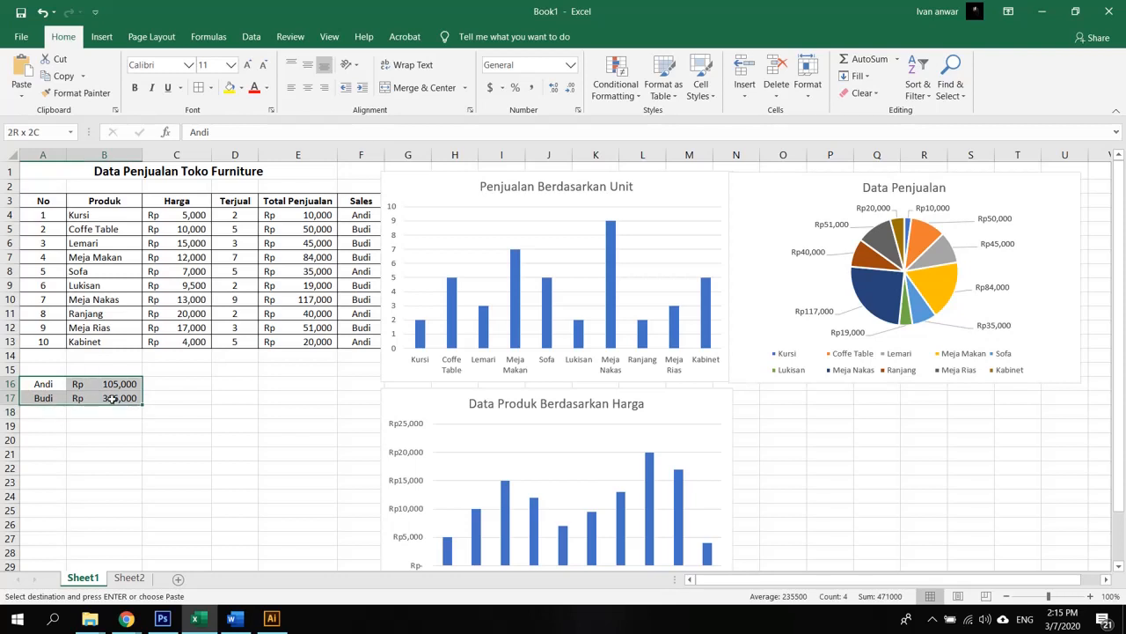
pyautogui.hotkey('ctrl', 'v')
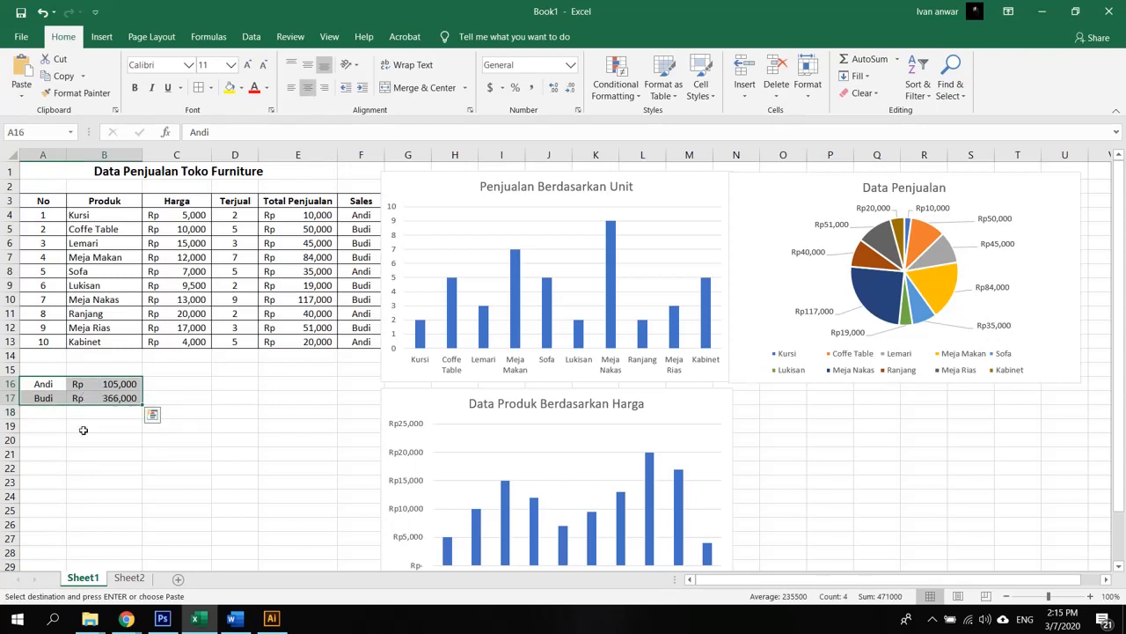
pyautogui.click(128, 578)
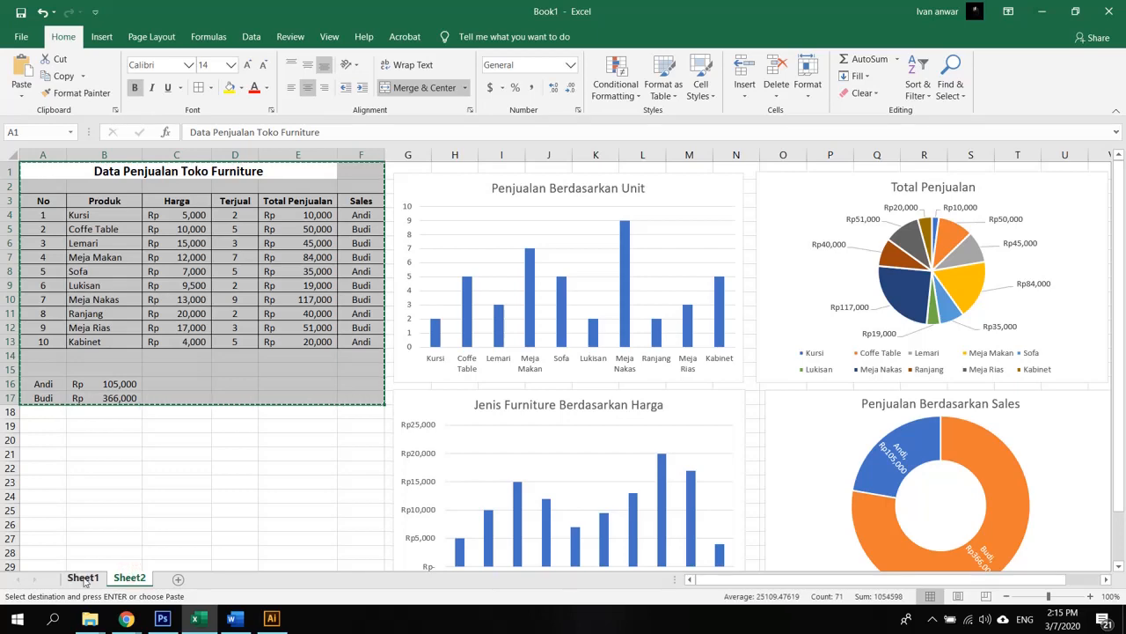
pyautogui.click(84, 579)
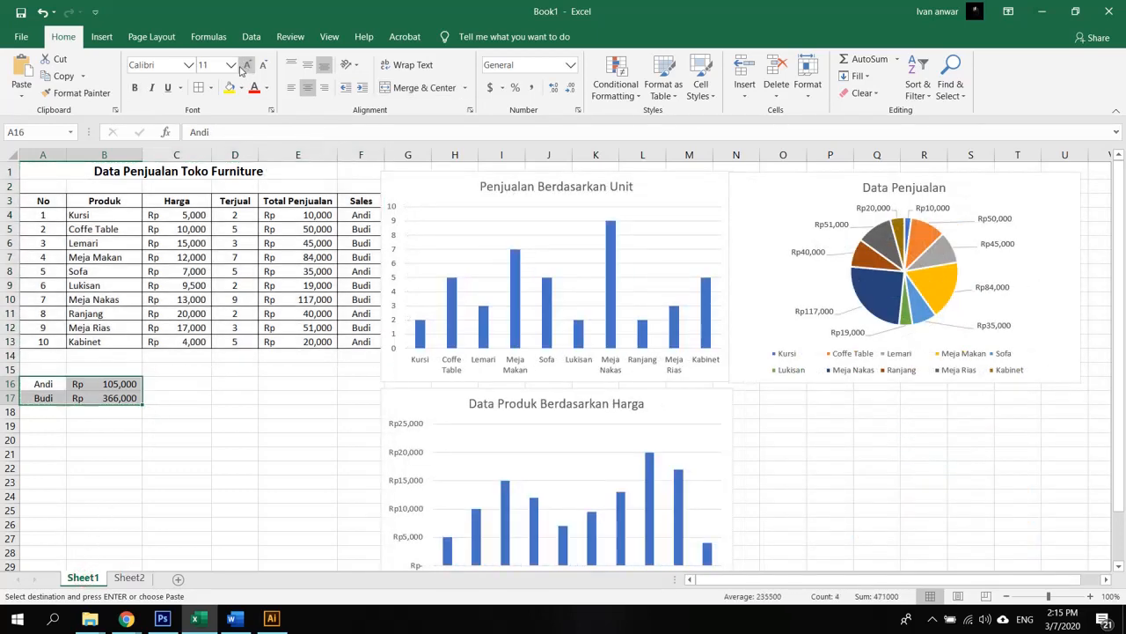
pyautogui.click(102, 36)
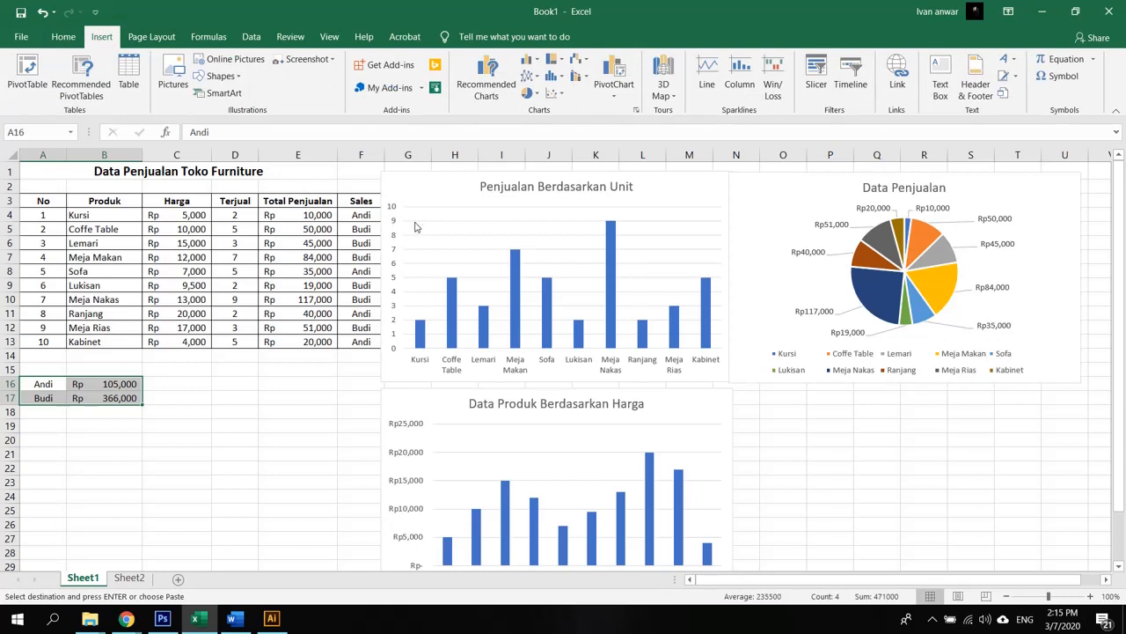
pyautogui.click(565, 62)
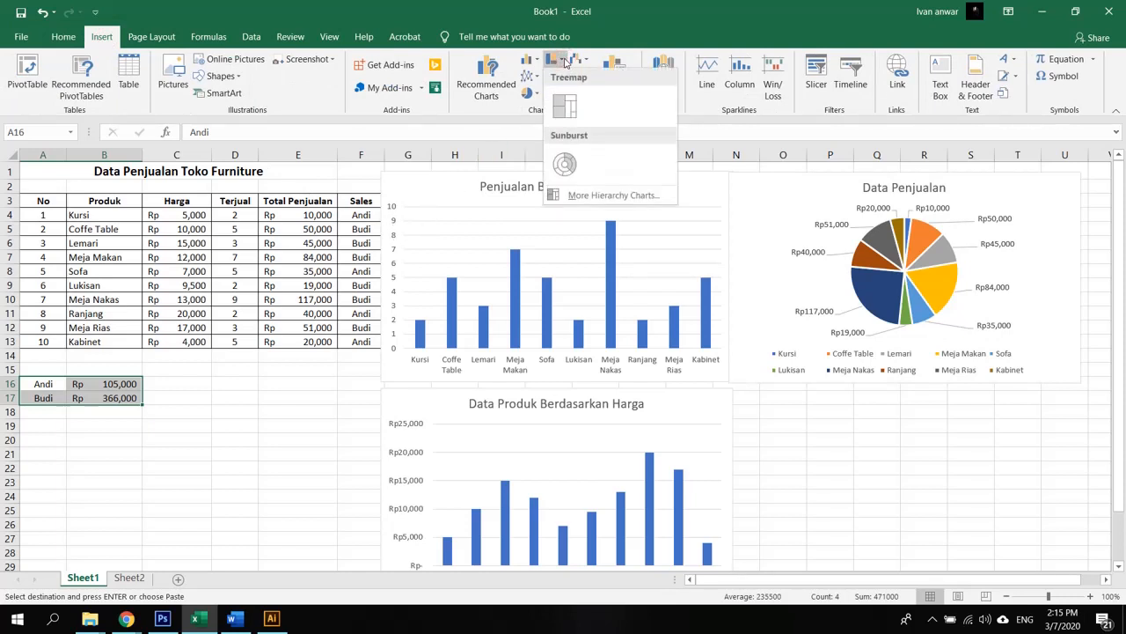
pyautogui.click(566, 167)
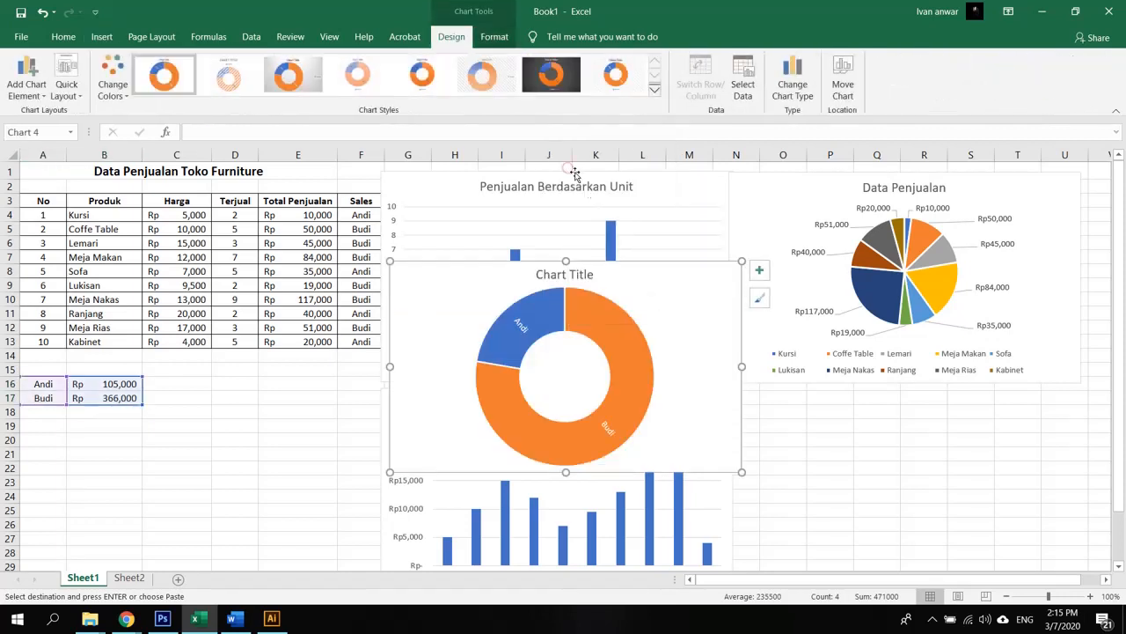
# Place the new Sunburst chart directly below the Data Penjualan pie chart, beside the price chart.
pyautogui.click(720, 268)
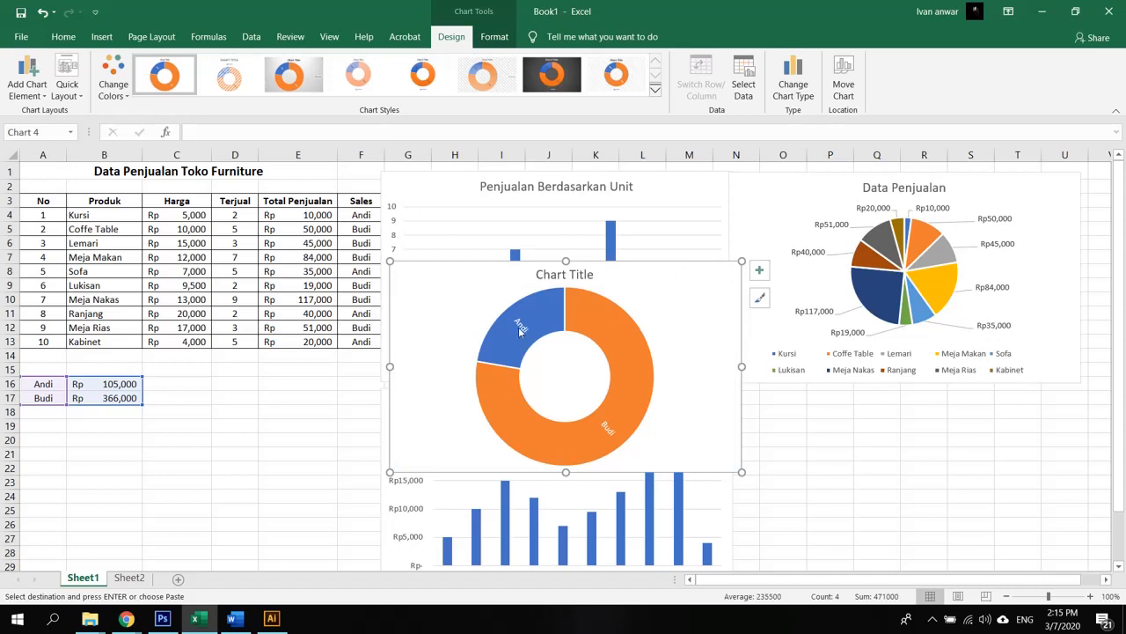
pyautogui.moveTo(520, 330)
pyautogui.moveTo(707, 264); pyautogui.dragTo(1048, 388)
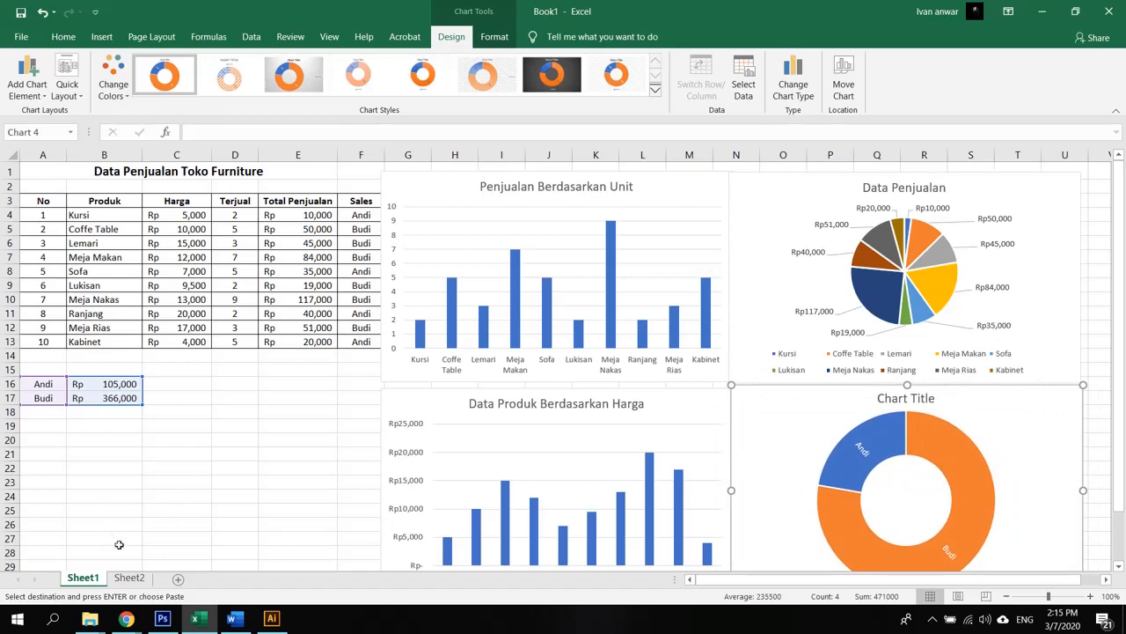
# Add the values to the Sunburst chart's data labels alongside the category names, matching Sheet2's sales chart.
pyautogui.click(130, 578)
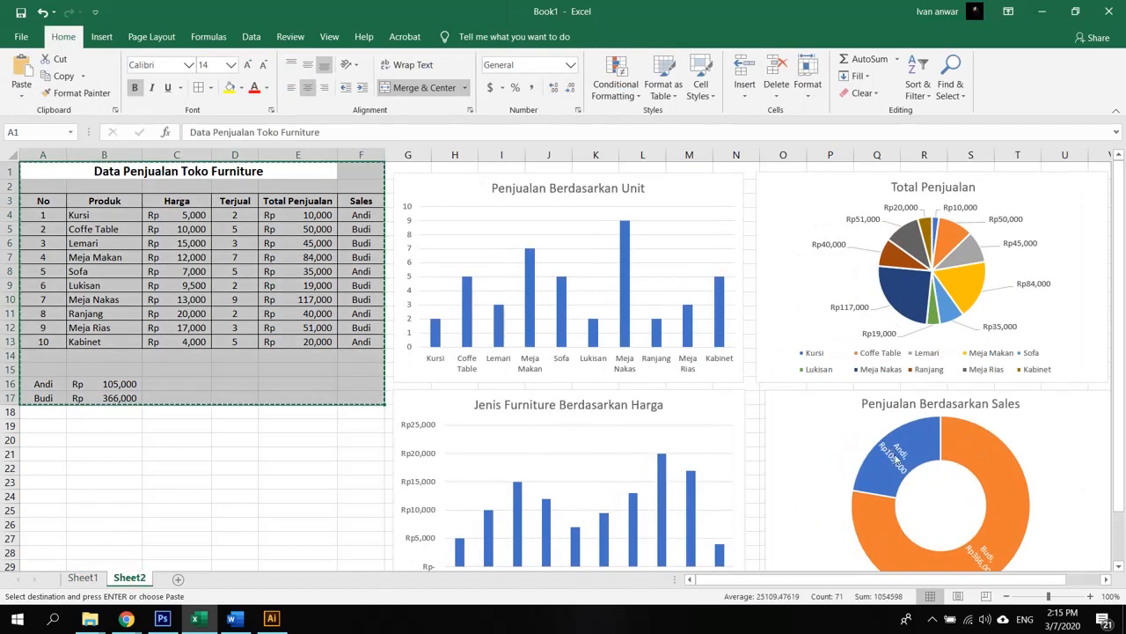
pyautogui.moveTo(889, 453)
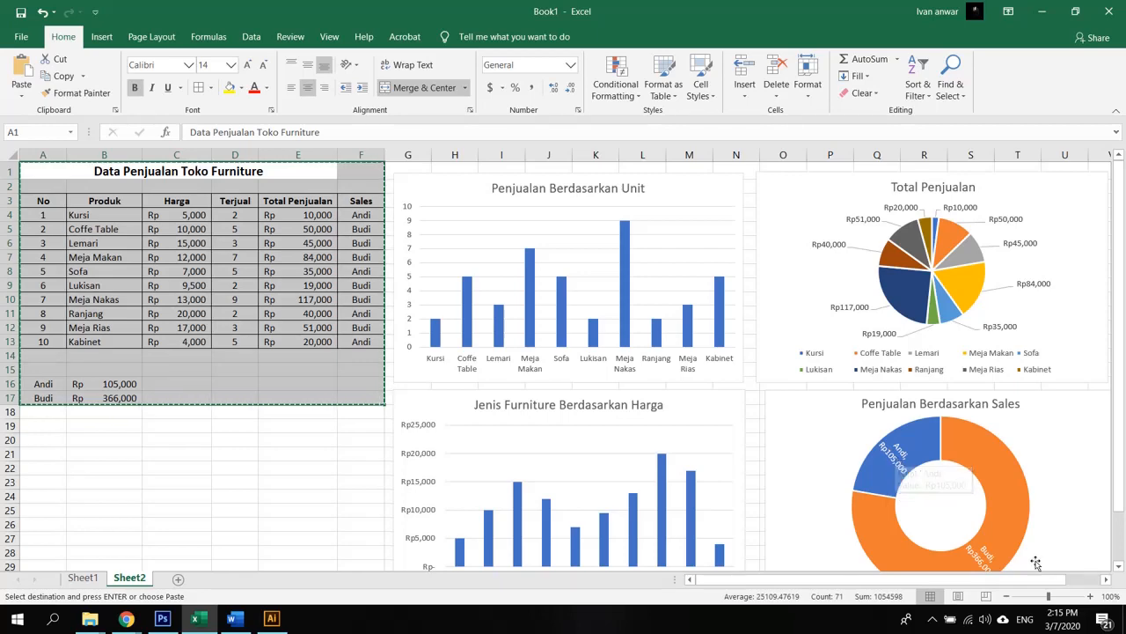
pyautogui.click(83, 578)
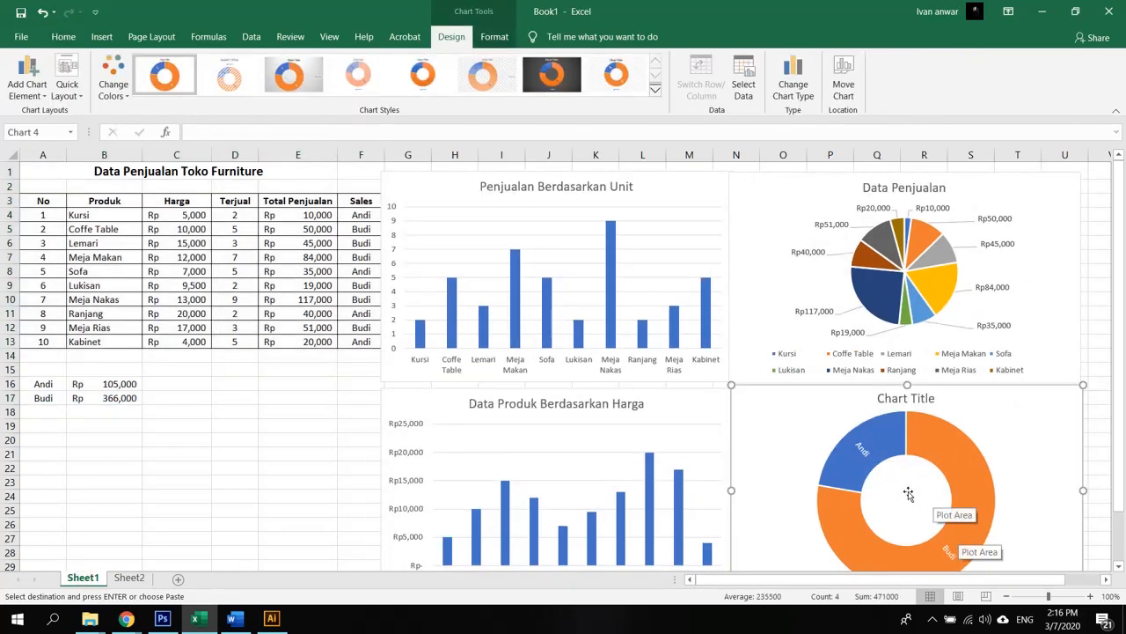
pyautogui.click(866, 454)
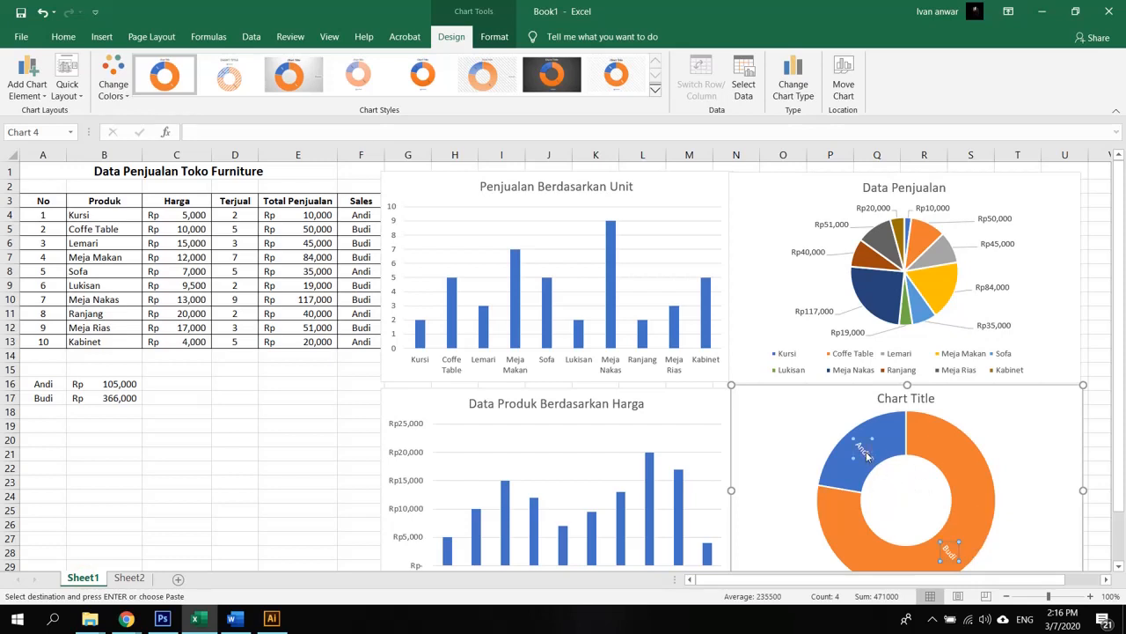
pyautogui.rightClick(866, 454)
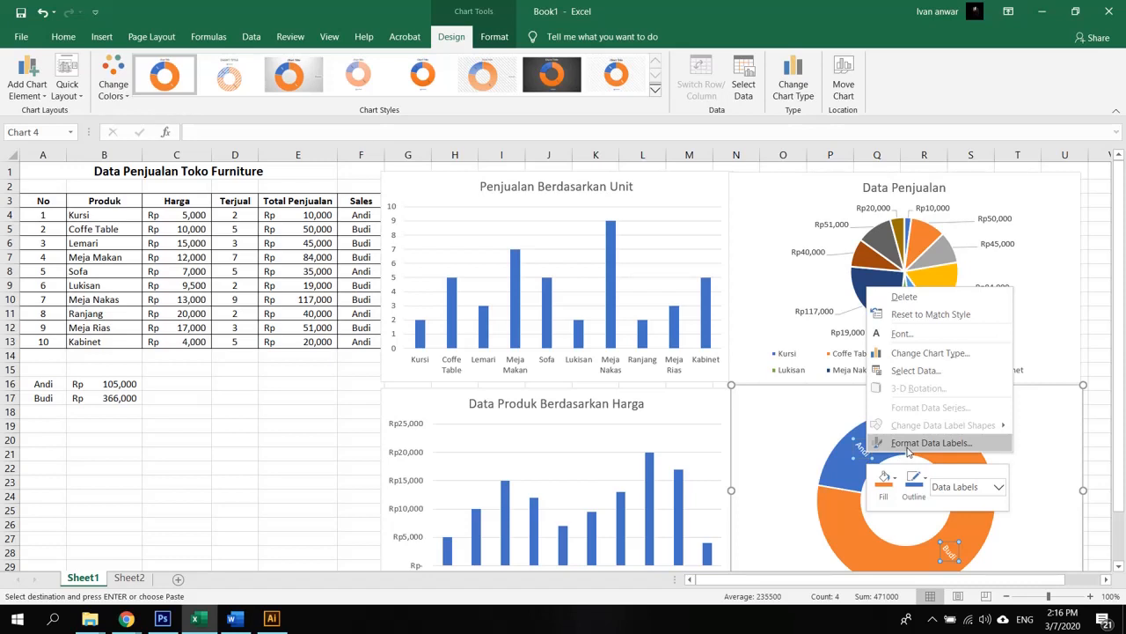
pyautogui.click(931, 443)
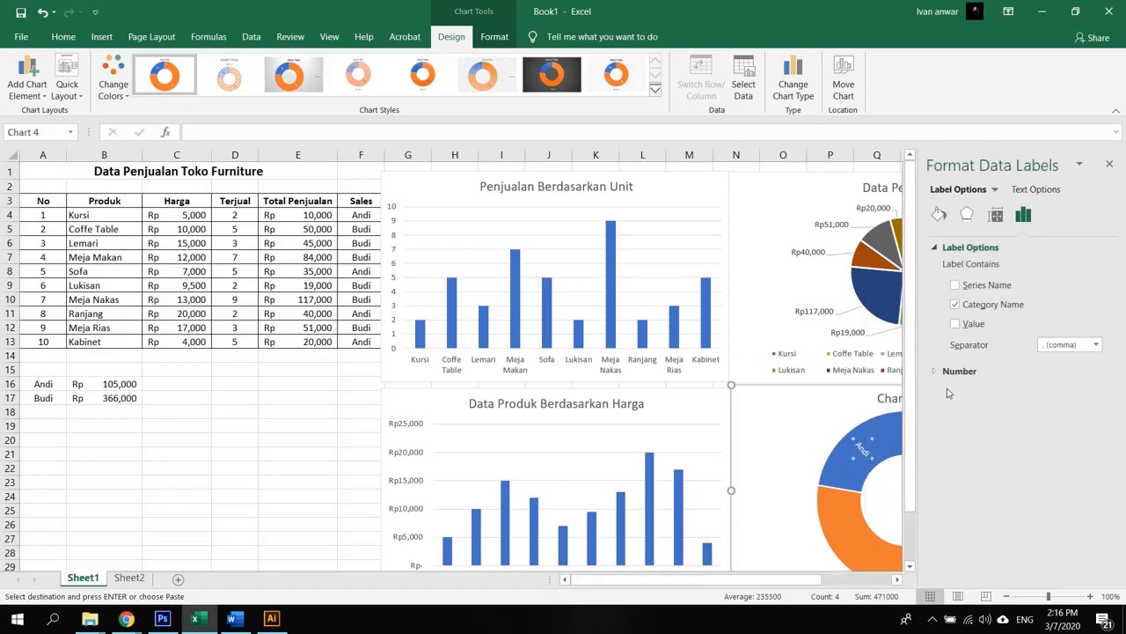
pyautogui.click(955, 325)
pyautogui.click(1108, 166)
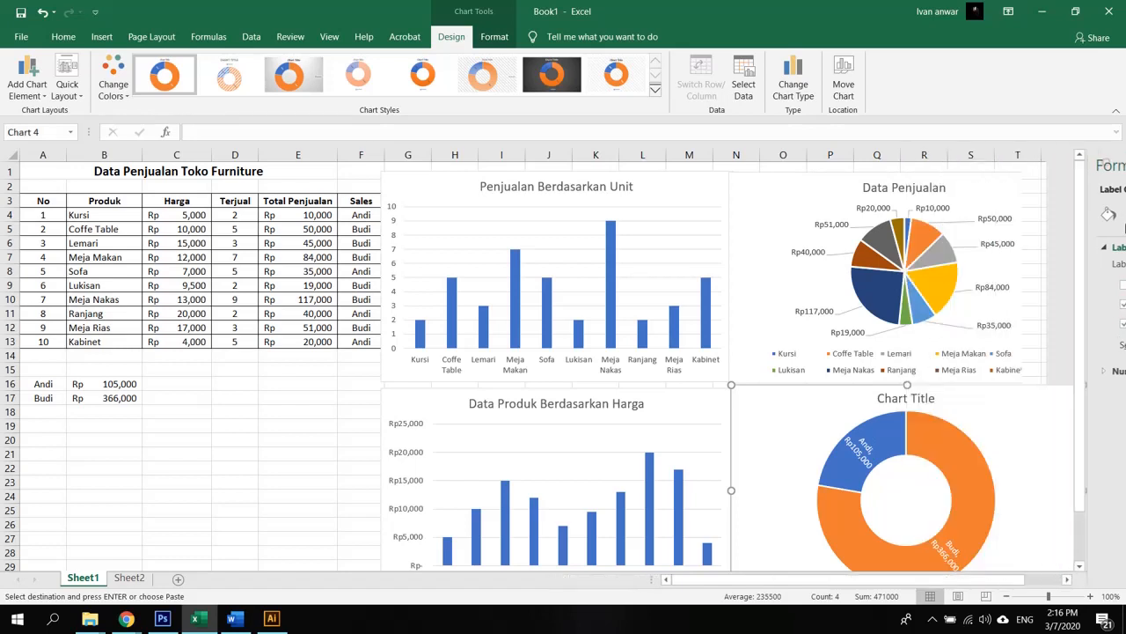
pyautogui.moveTo(866, 459)
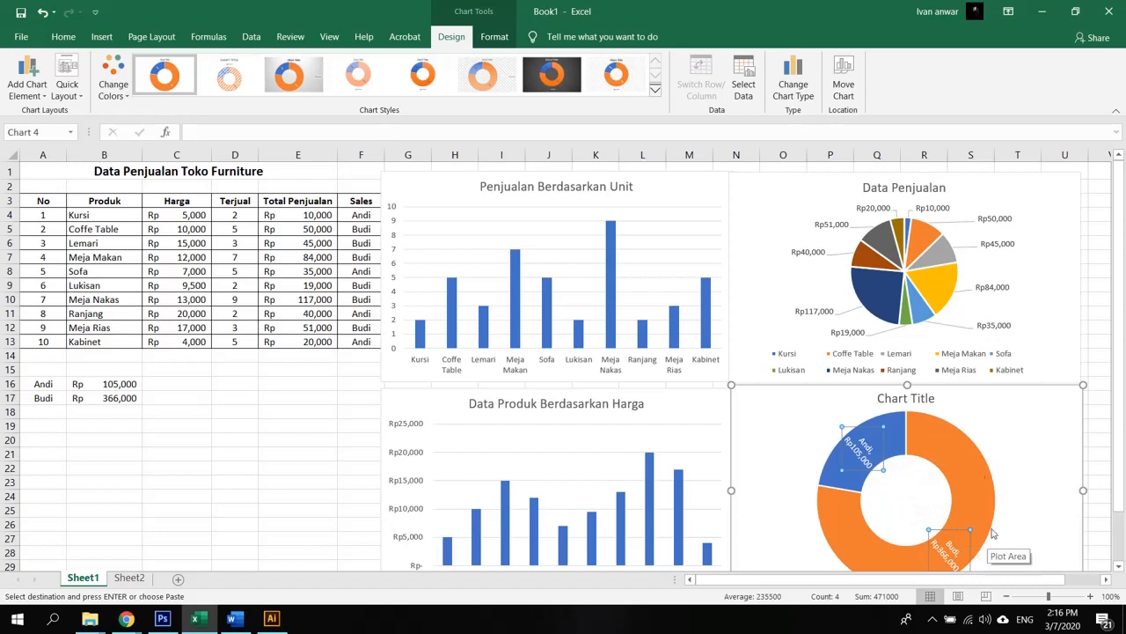
pyautogui.moveTo(972, 467)
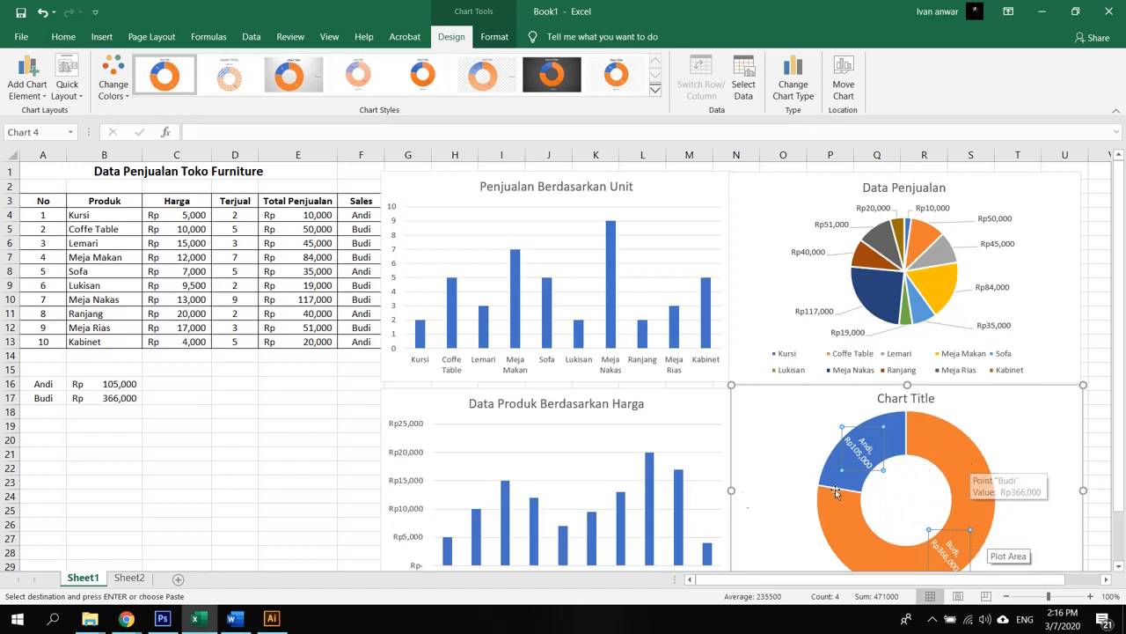
pyautogui.click(306, 450)
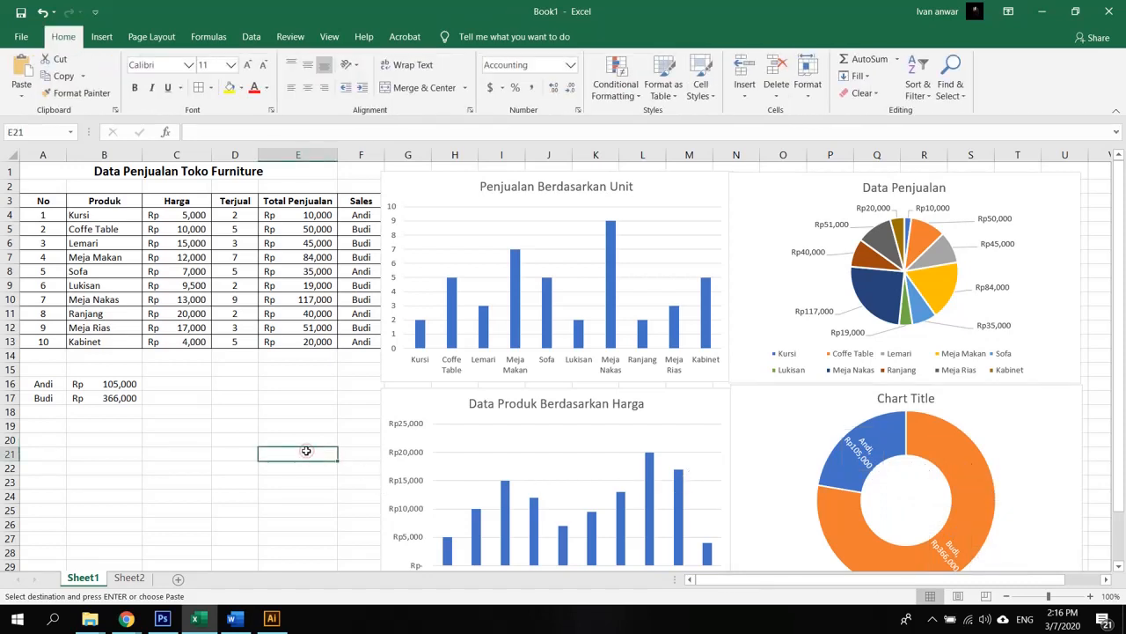